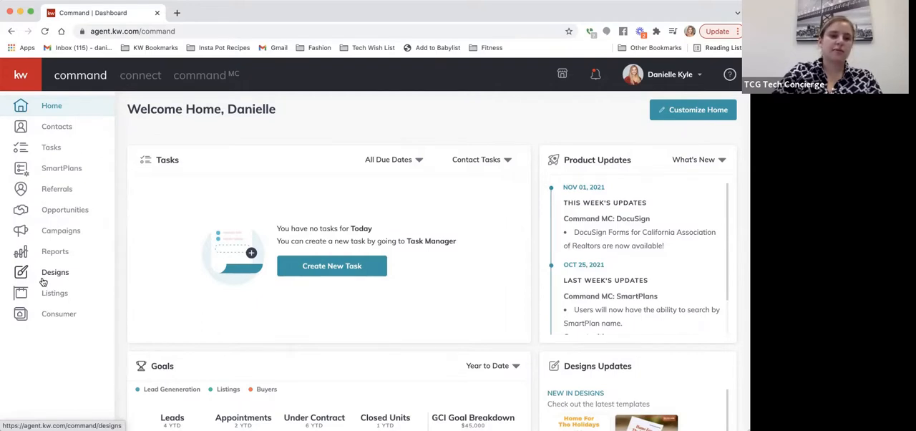
Step: Start a new Print design from the Designs area without importing photos or text from a listing
left_click(50, 275)
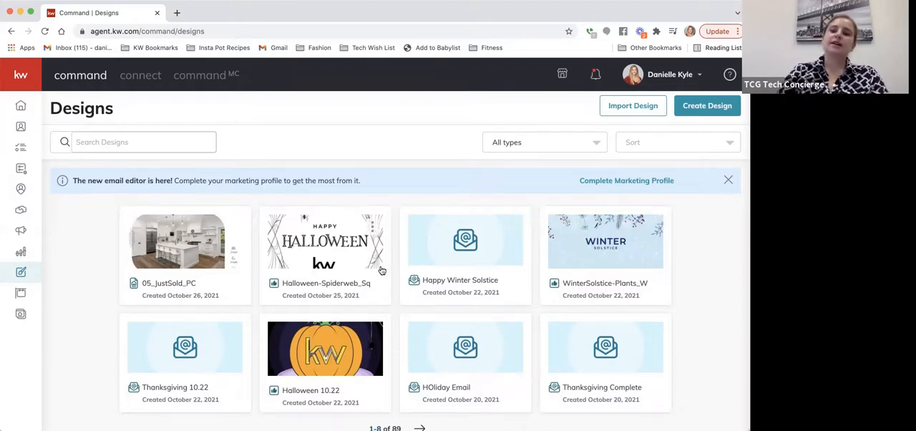
left_click(696, 109)
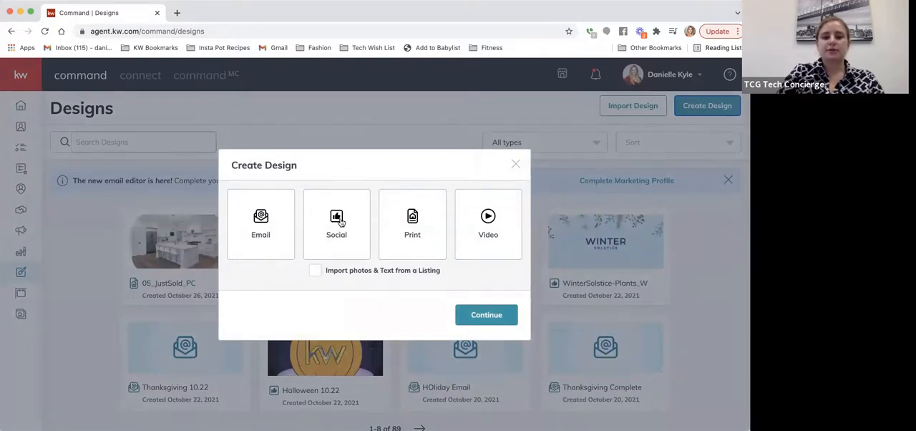
left_click(416, 222)
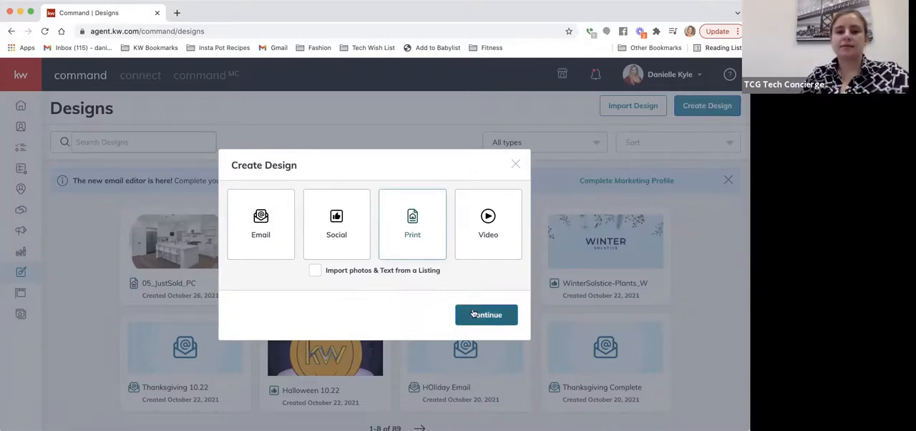
left_click(473, 314)
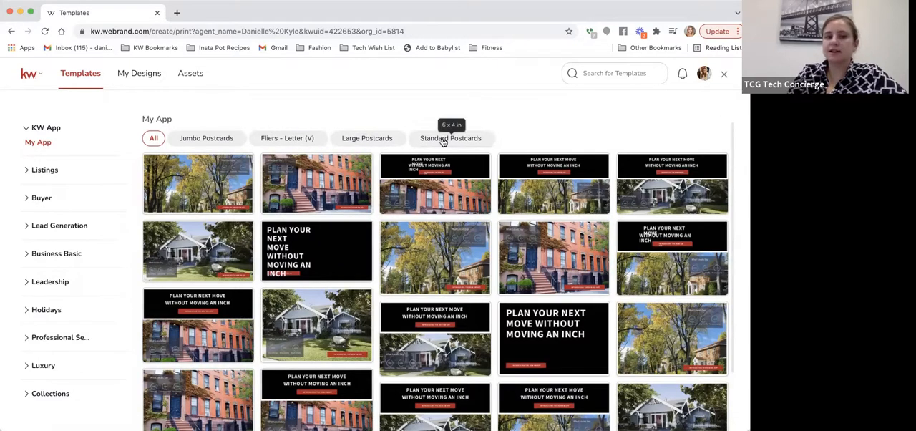
Step: Show the Fliers - Letter (V) print templates and view the collection of saved designs
left_click(285, 143)
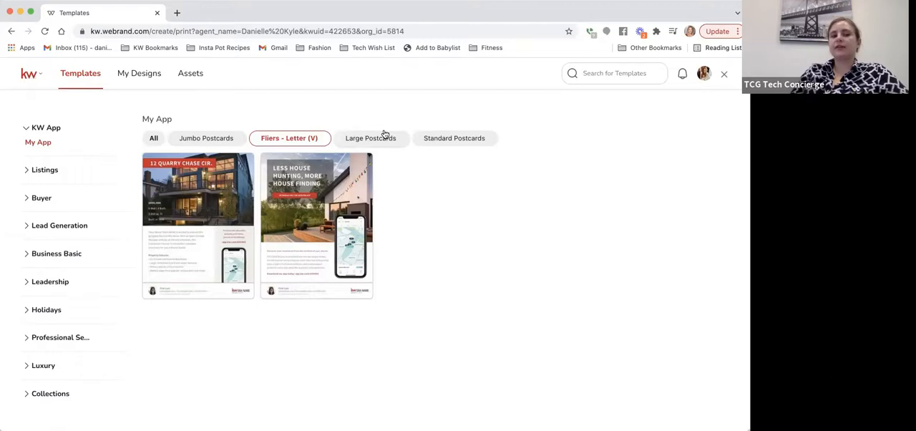
left_click(131, 87)
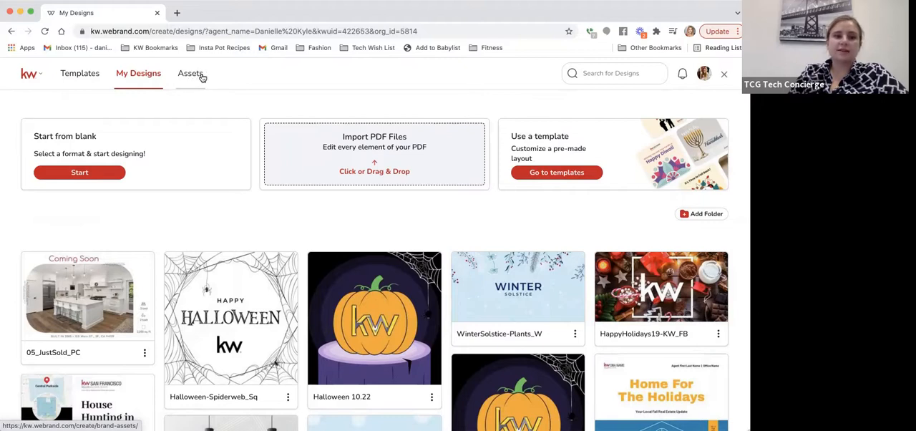
Step: In the brand assets, open the color picker for a new Main Palette color and switch its value format to HEX
left_click(203, 78)
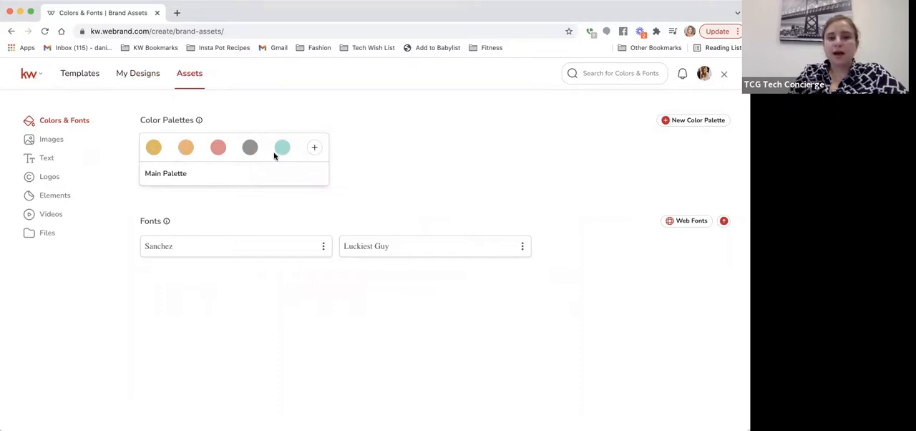
left_click(319, 150)
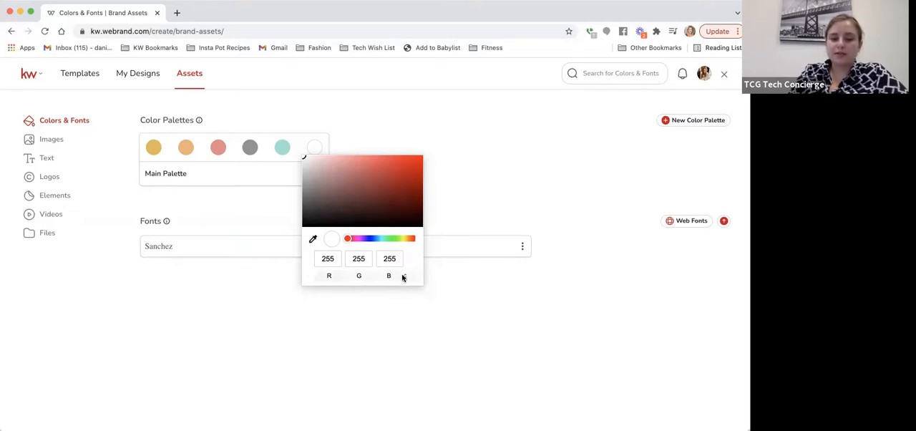
left_click(405, 277)
left_click(405, 278)
left_click(405, 278)
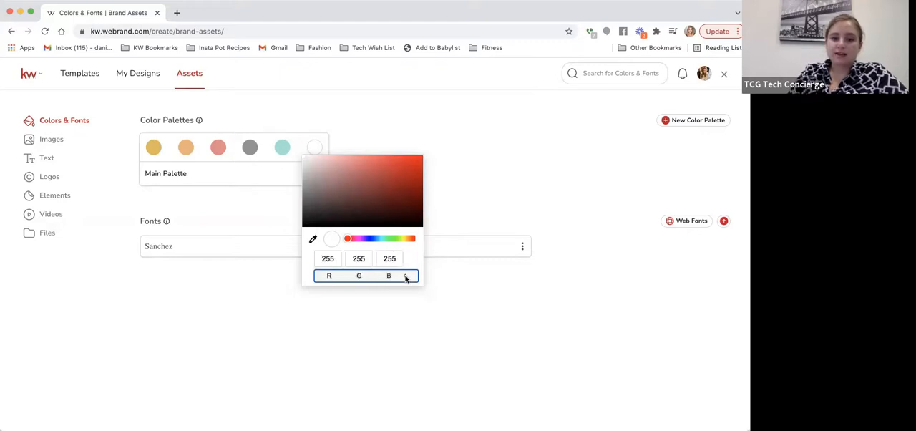
left_click(405, 278)
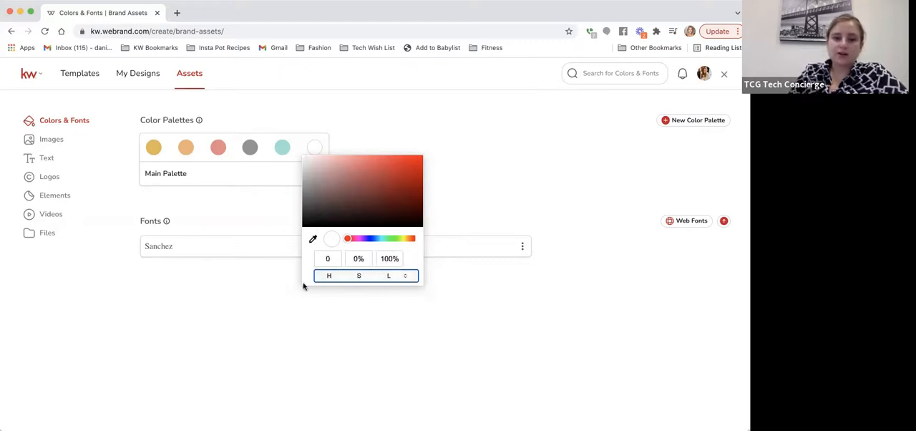
left_click(405, 277)
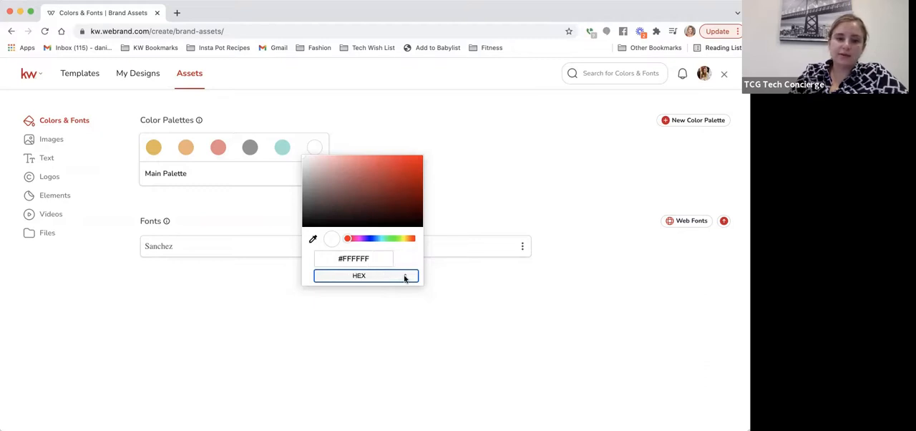
left_click(357, 259)
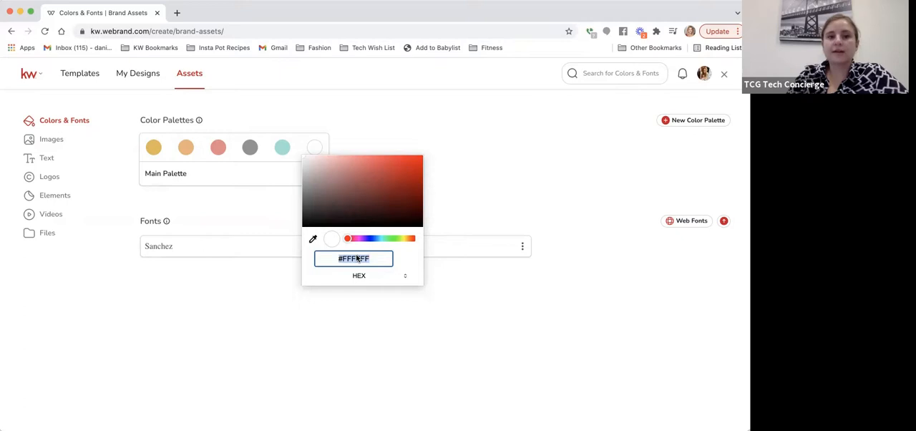
left_click(494, 166)
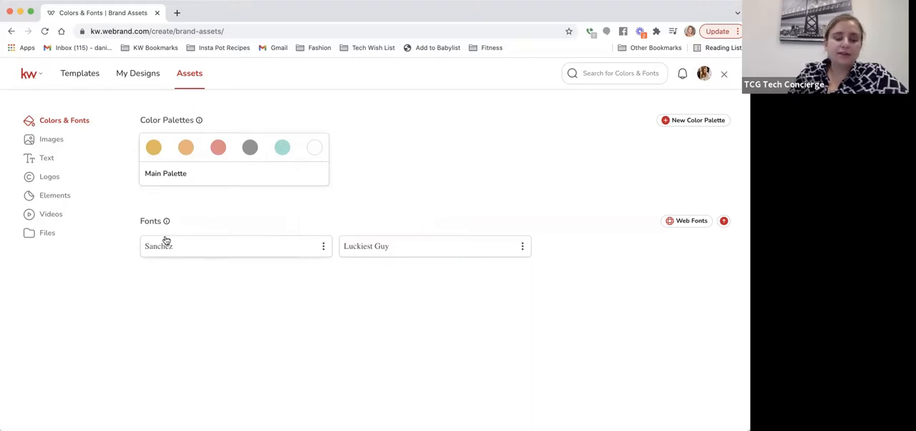
Step: Review the stored Images, Text and Logos brand assets, including the available sources for uploading a logo
left_click(46, 145)
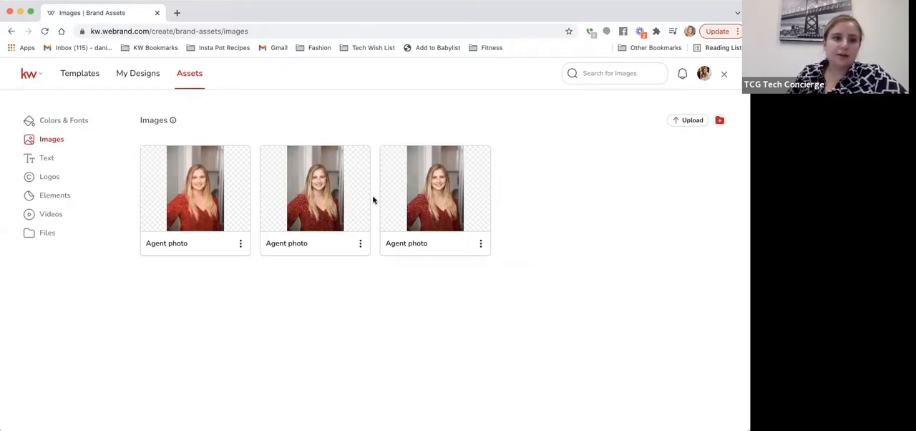
left_click(48, 159)
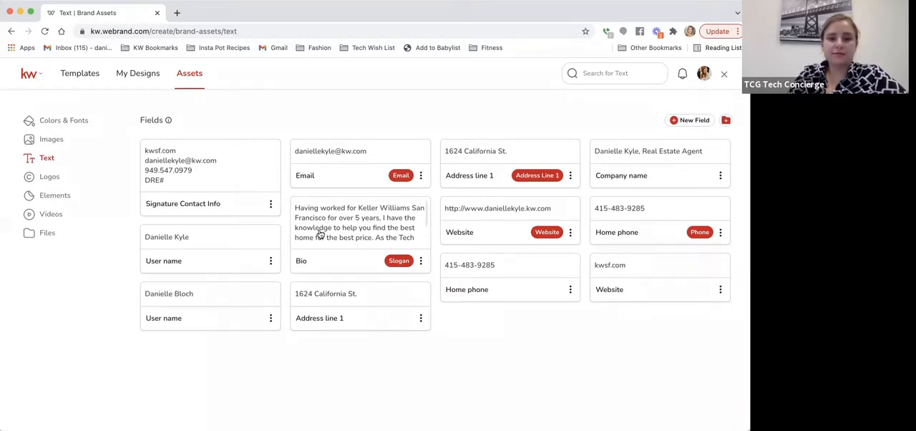
left_click(50, 177)
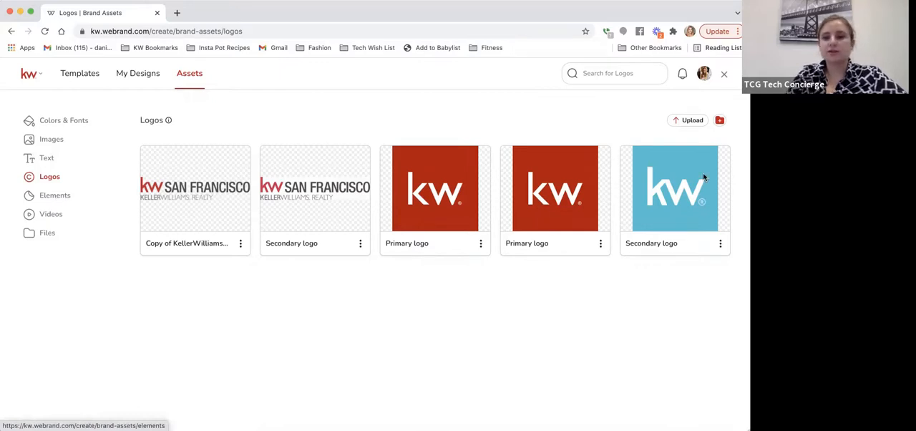
left_click(680, 121)
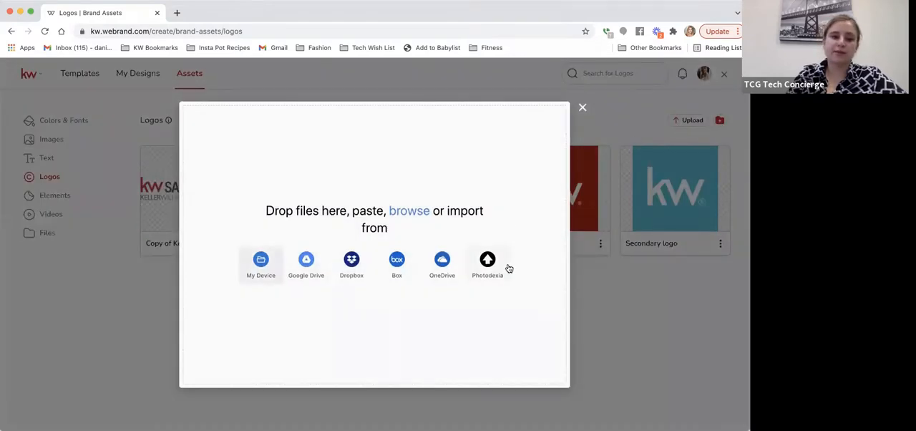
left_click(581, 108)
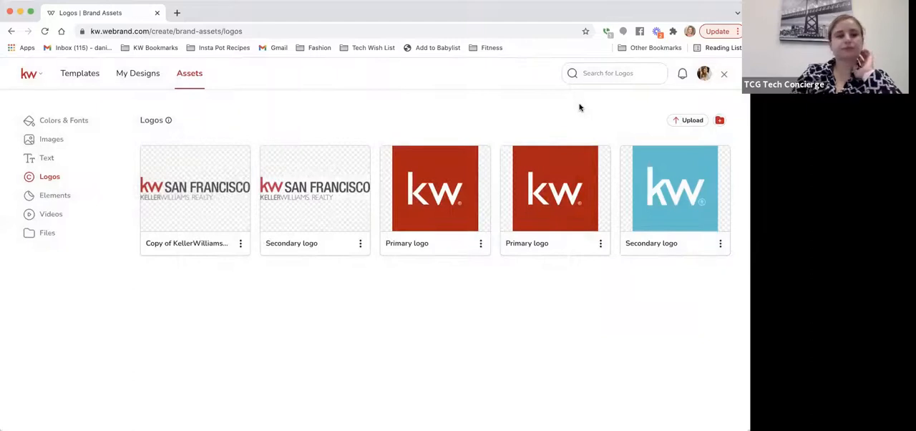
Step: Look through the Elements, Videos and Files sections of the brand assets
left_click(56, 196)
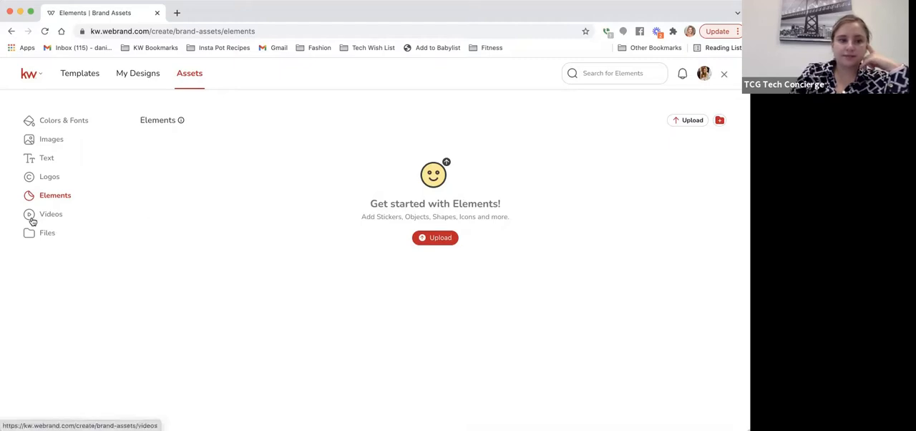
left_click(54, 216)
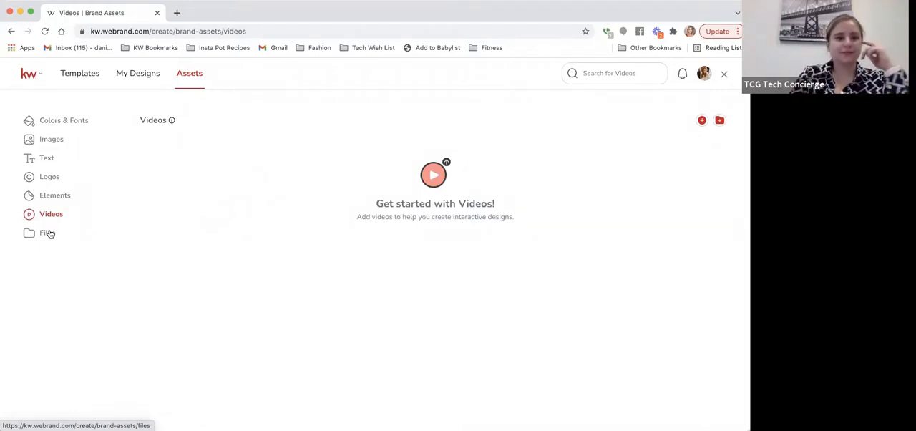
left_click(47, 233)
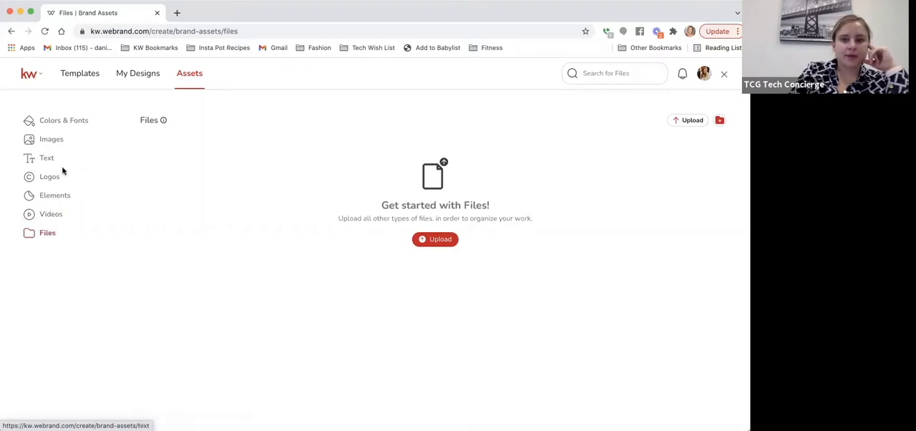
Step: Return to the templates and filter the Listing Presentation category of Listings to Booklets - Letter
left_click(81, 76)
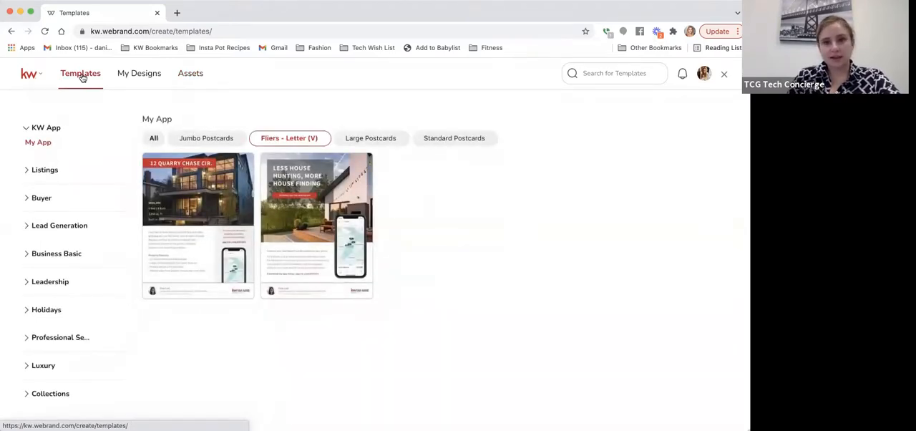
left_click(43, 169)
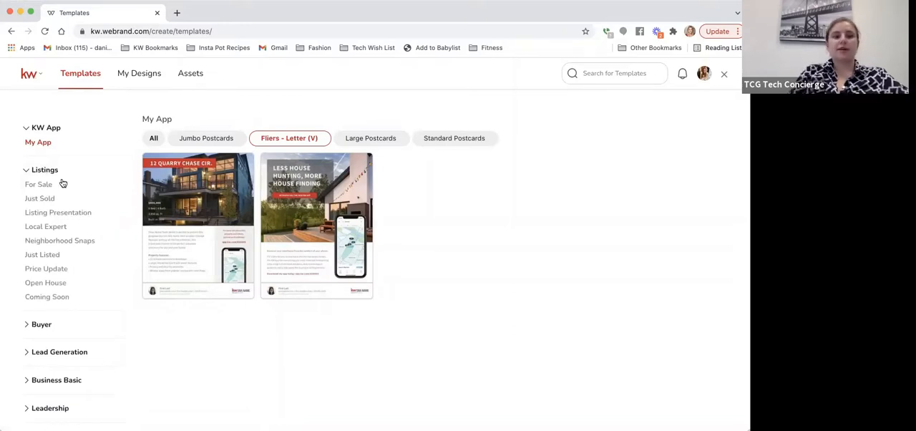
left_click(79, 214)
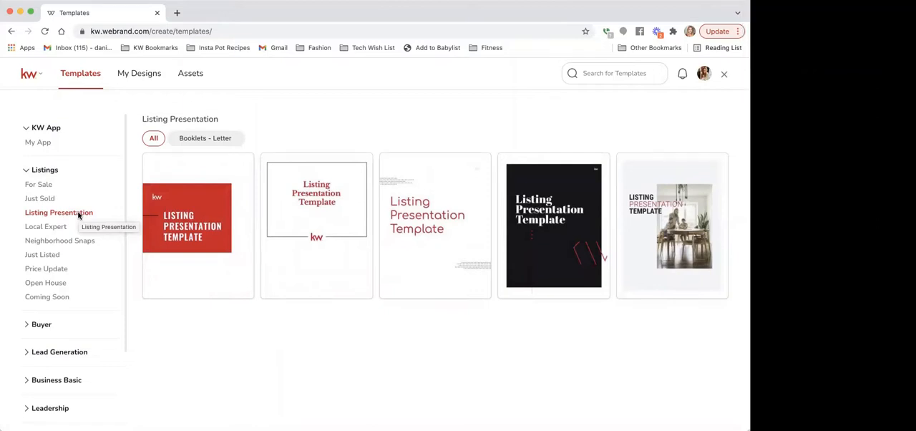
left_click(213, 139)
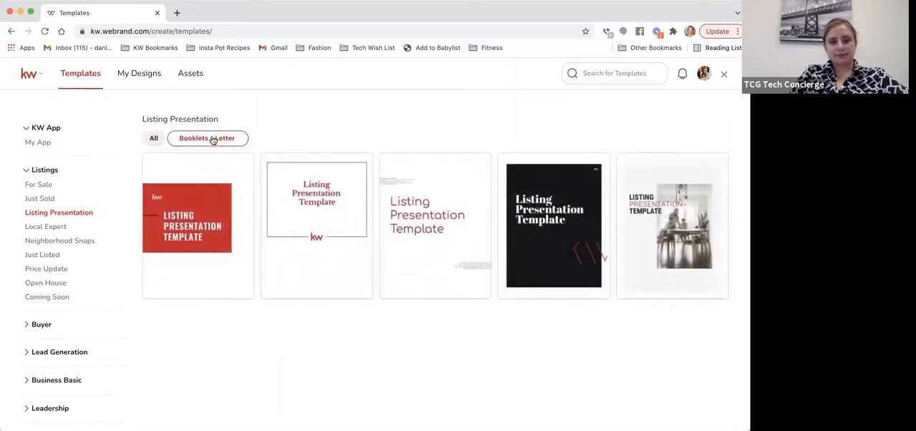
Step: Start a design from the red Modern-02 listing presentation template
mouse_move(299, 180)
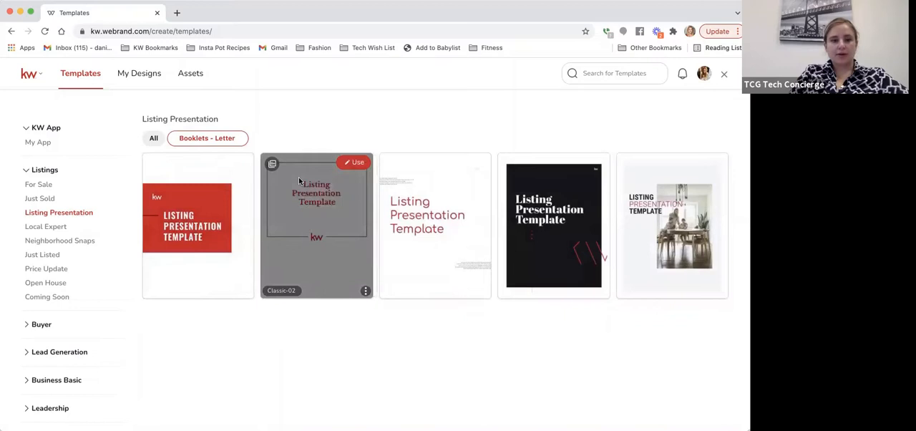
mouse_move(219, 191)
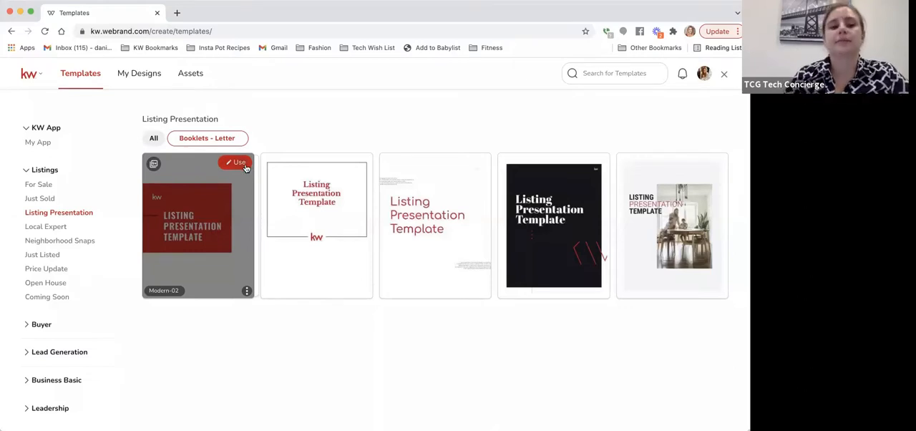
left_click(239, 163)
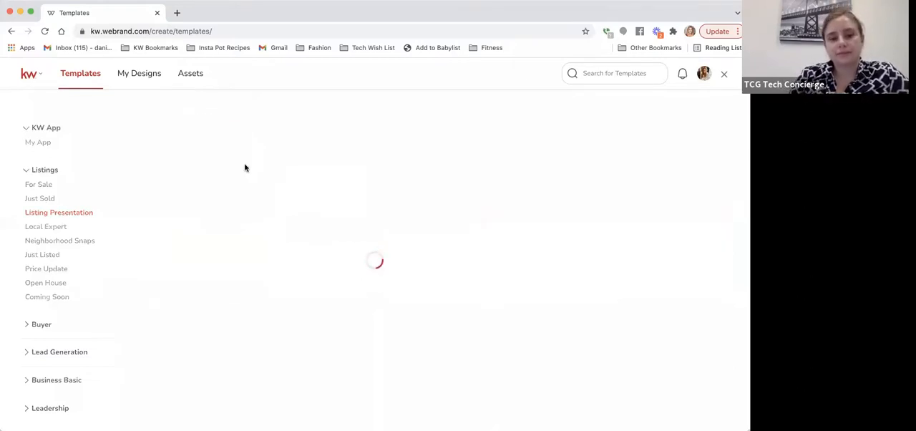
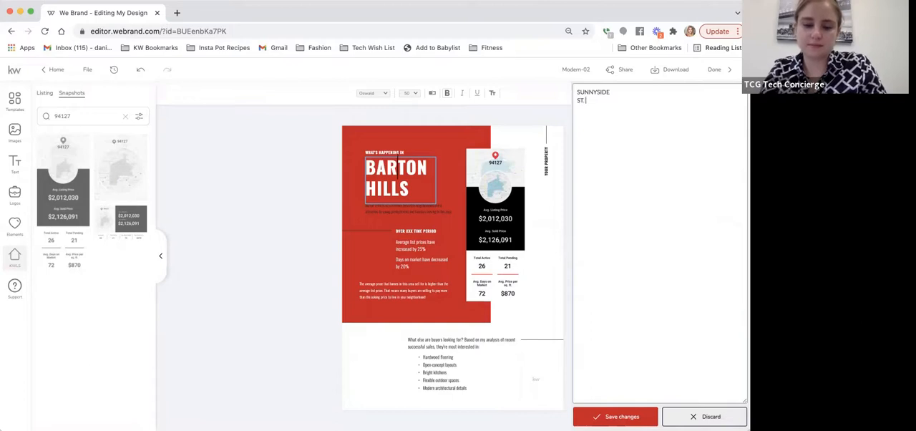
Step: Replace the Barton Hills heading on page 3 with SUNNYSIDE ST. FRANCIS WOOD and widen its text box
type("WOOD")
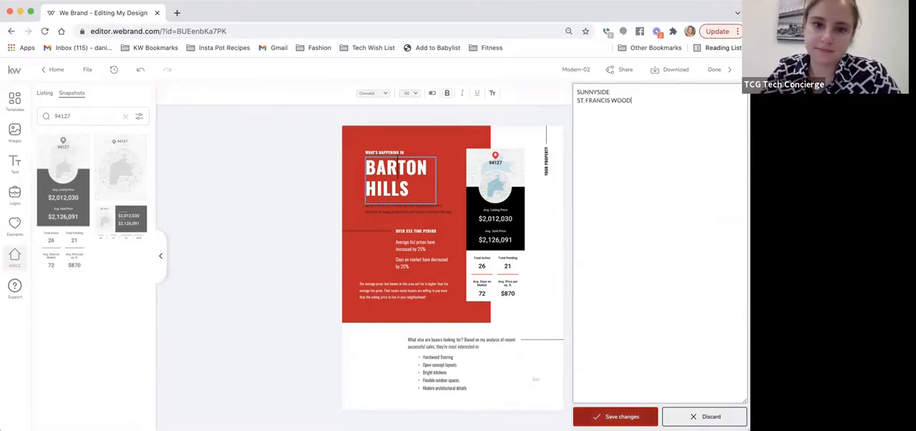
left_click(616, 416)
left_click_drag(449, 220, 523, 196)
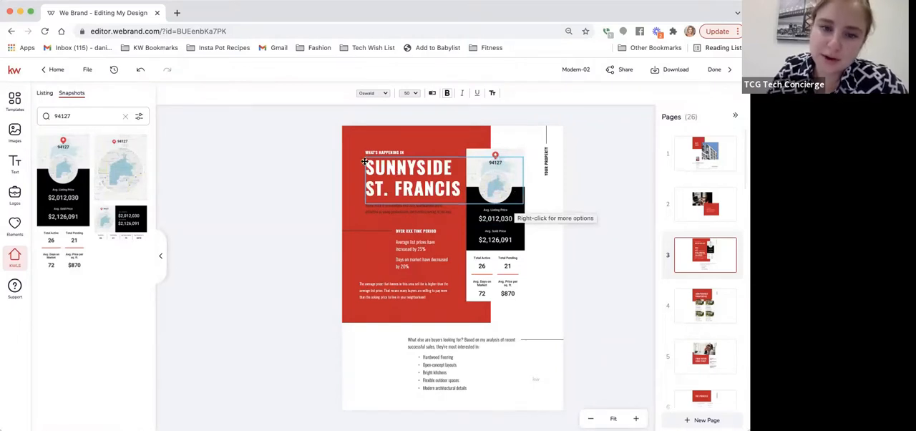
Step: Reduce the neighborhood heading's font size to 30 and narrow its text box to end before the market snapshot
left_click(366, 163)
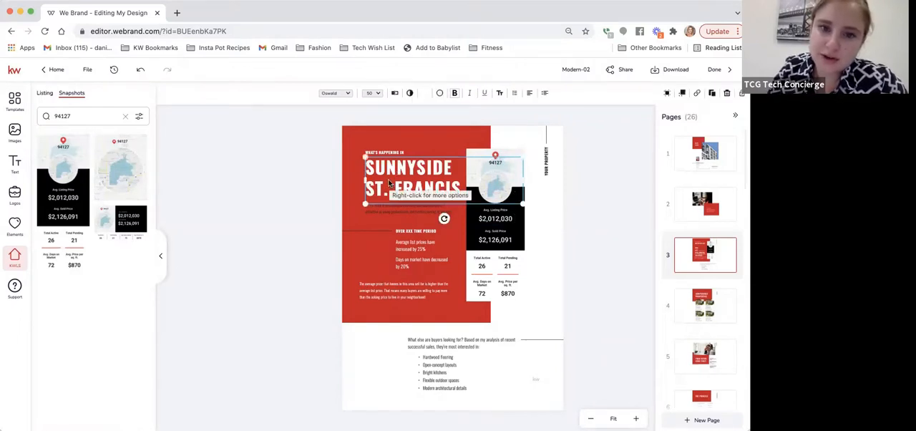
left_click(378, 94)
scroll(381, 191, "down", 2)
scroll(381, 192, "down", 5)
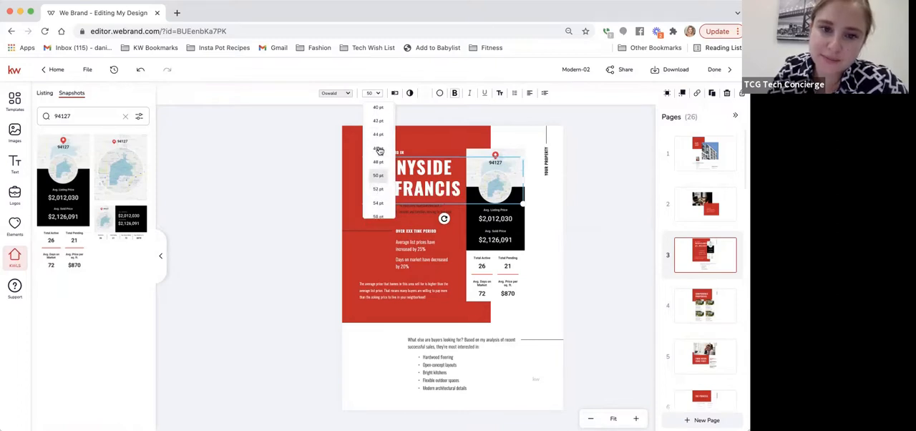
left_click(379, 109)
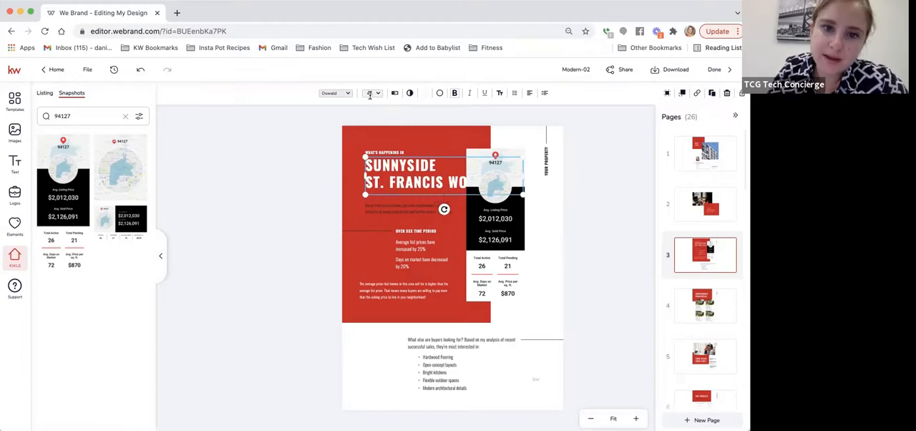
left_click(373, 94)
scroll(378, 115, "up", 3)
scroll(378, 111, "up", 1)
left_click(377, 111)
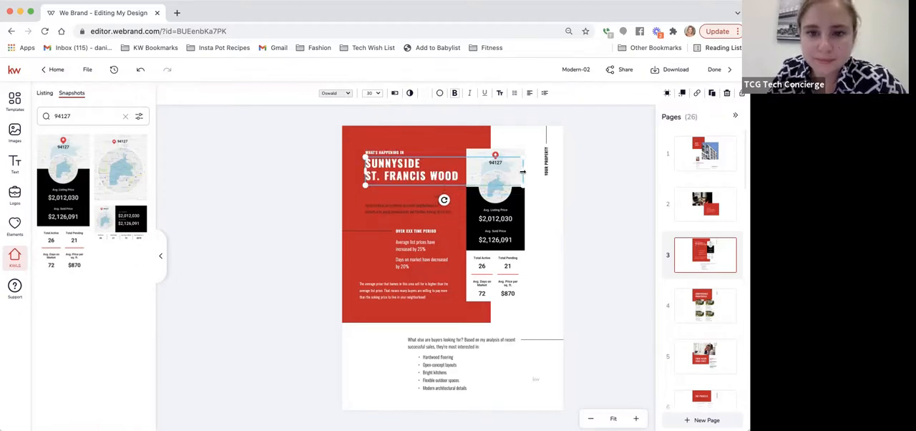
left_click_drag(523, 172, 461, 176)
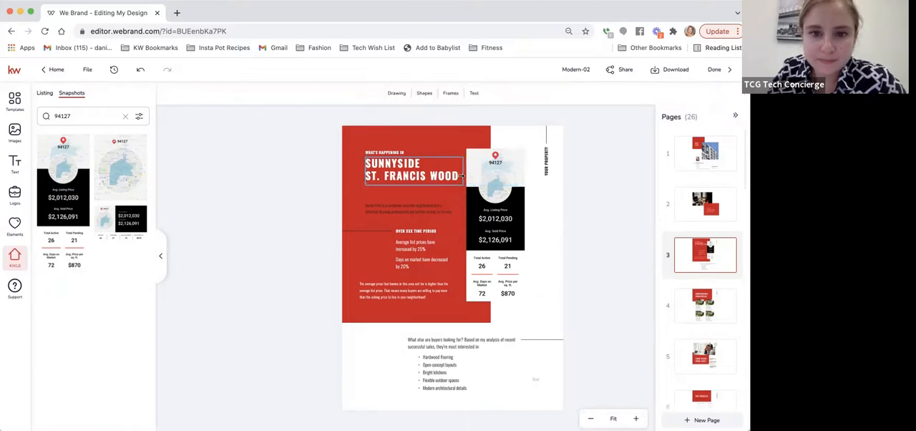
Step: In the paragraph below the heading, replace Barton Hills with "Sunnyside/ St. Francis Wood", remove the mid-sentence line break and save the text
left_click(388, 214)
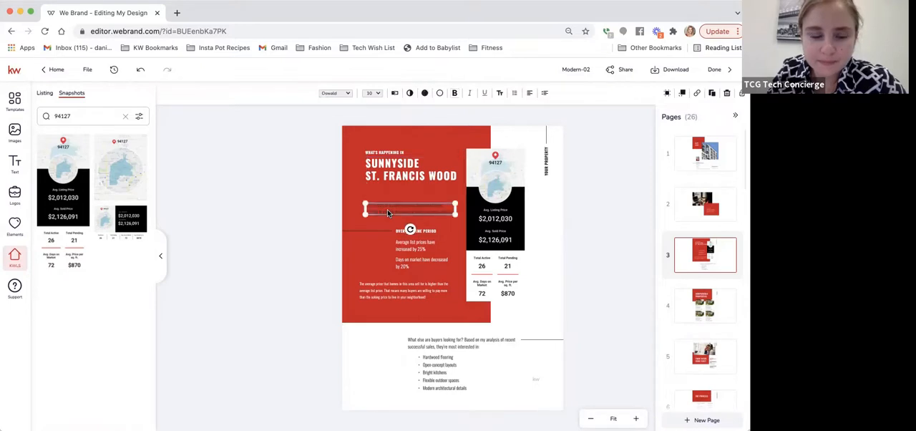
double_click(387, 210)
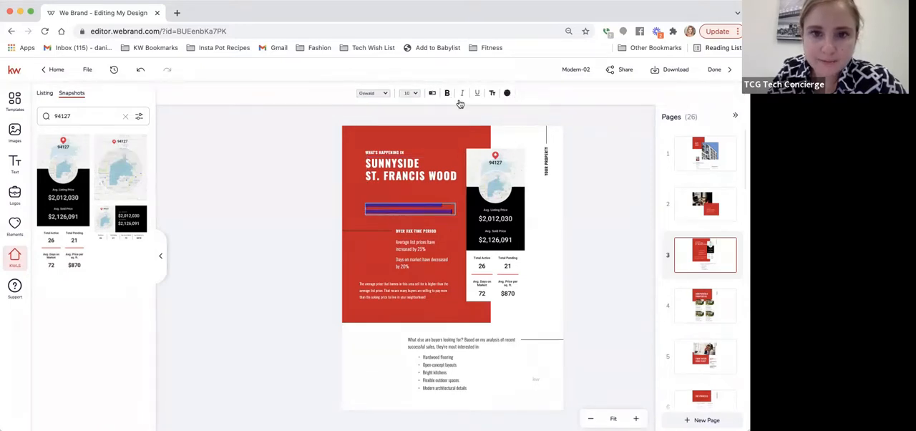
left_click(430, 95)
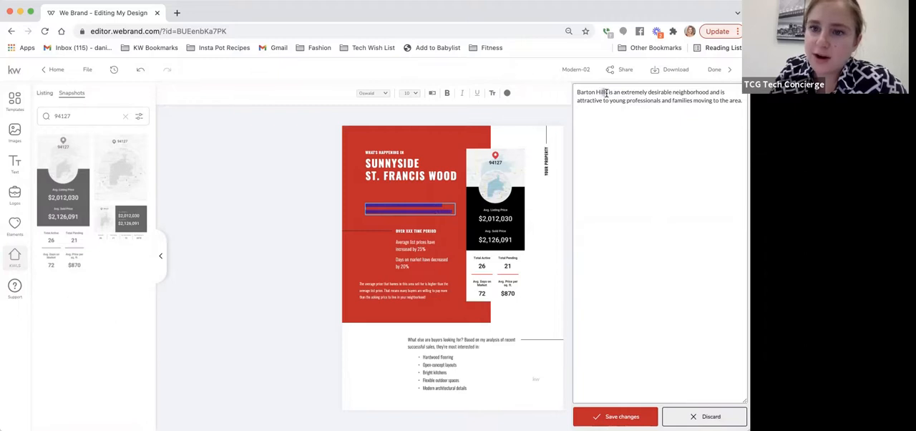
left_click_drag(596, 92, 571, 96)
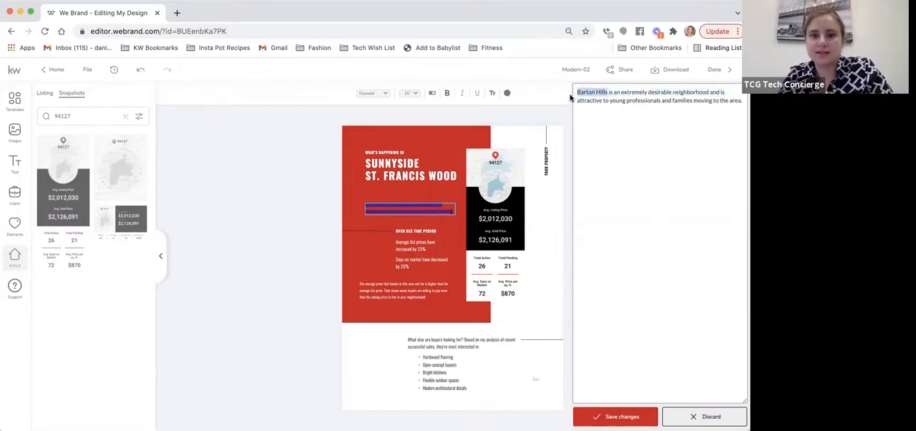
type("Sunnyside/")
type(" S")
type("t. Francis")
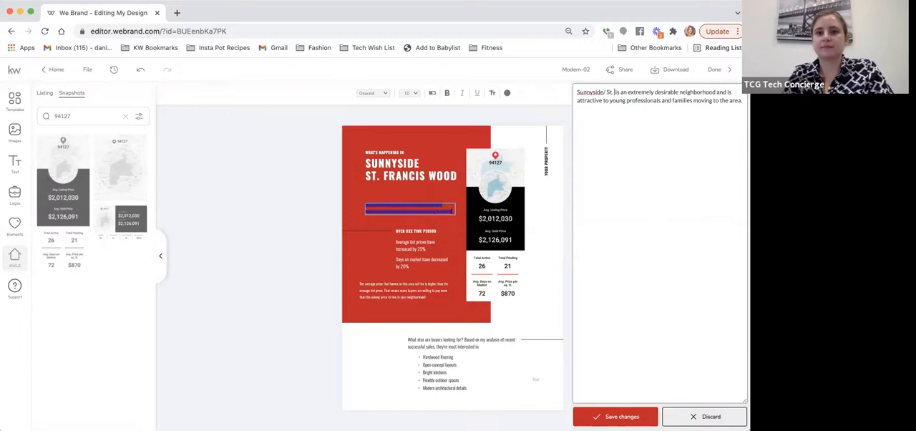
type(" Wood")
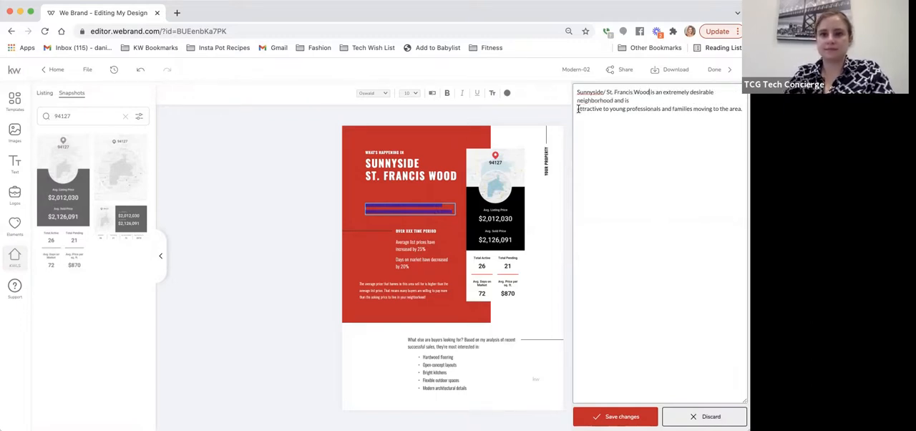
key("BackSpace")
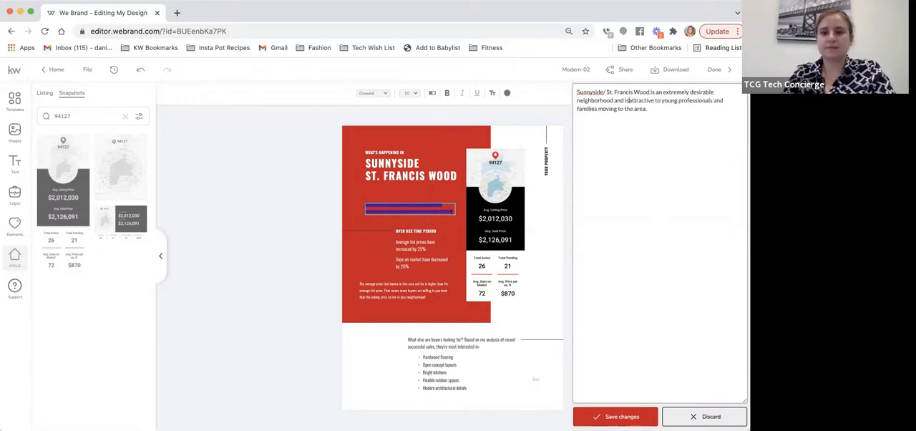
left_click(615, 416)
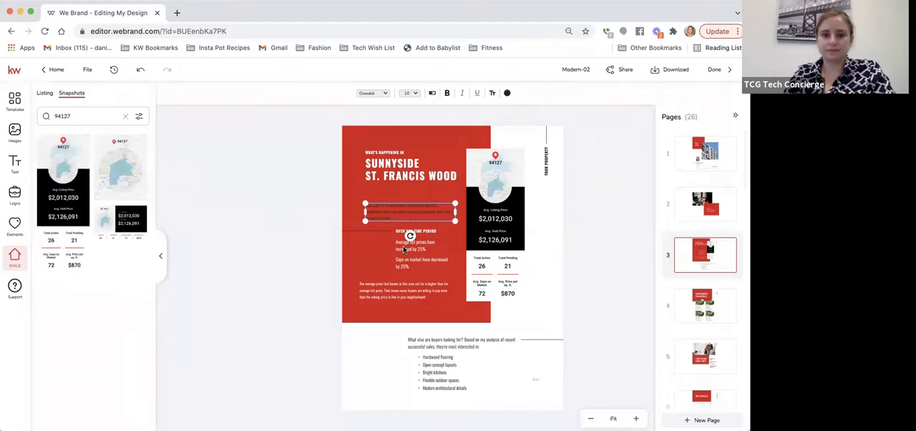
Step: Examine page 3's market trend text and the list of features buyers are looking for at 116% zoom
left_click(406, 250)
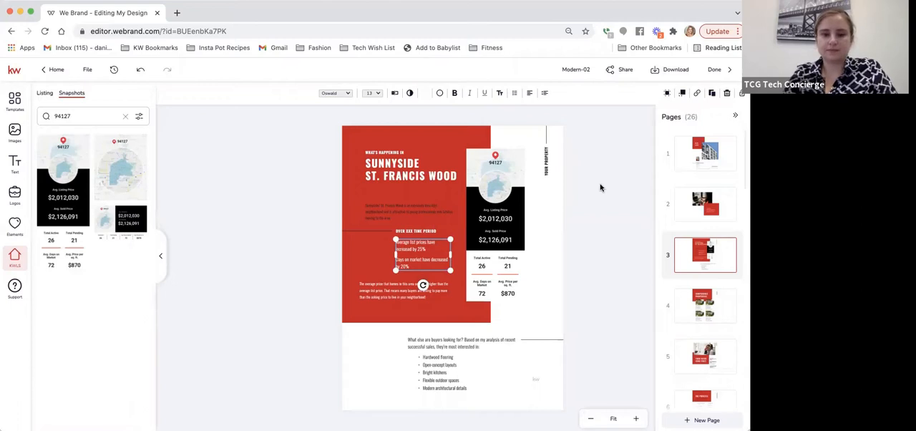
left_click(635, 418)
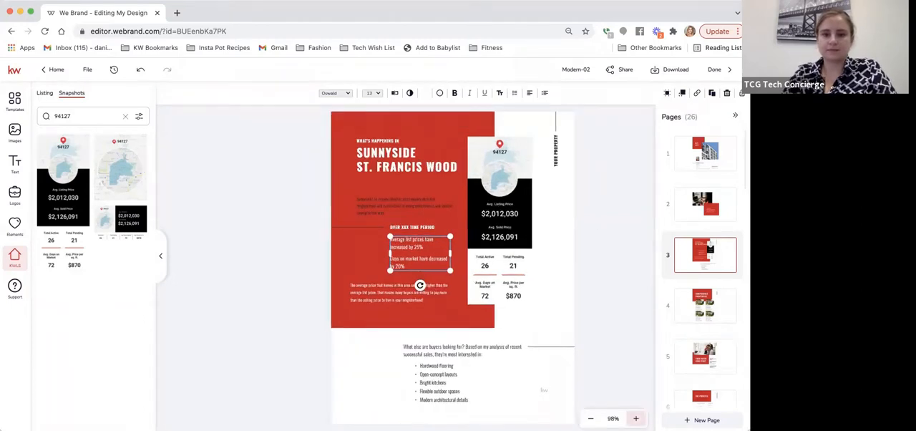
left_click(636, 418)
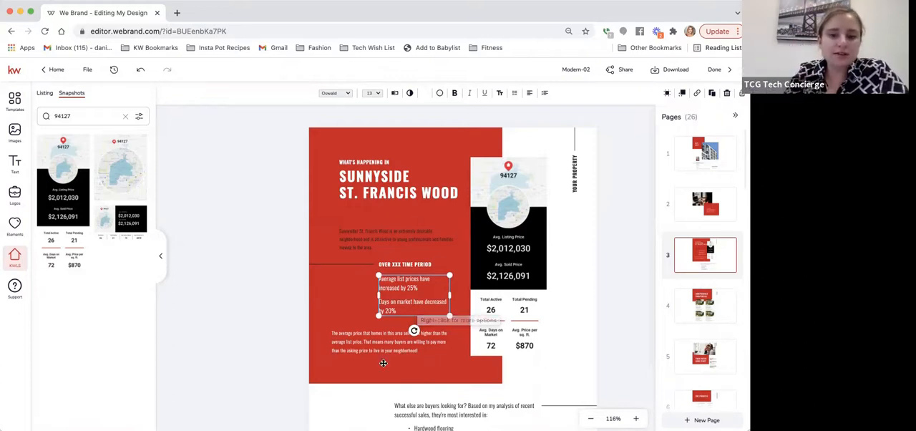
scroll(412, 337, "down", 3)
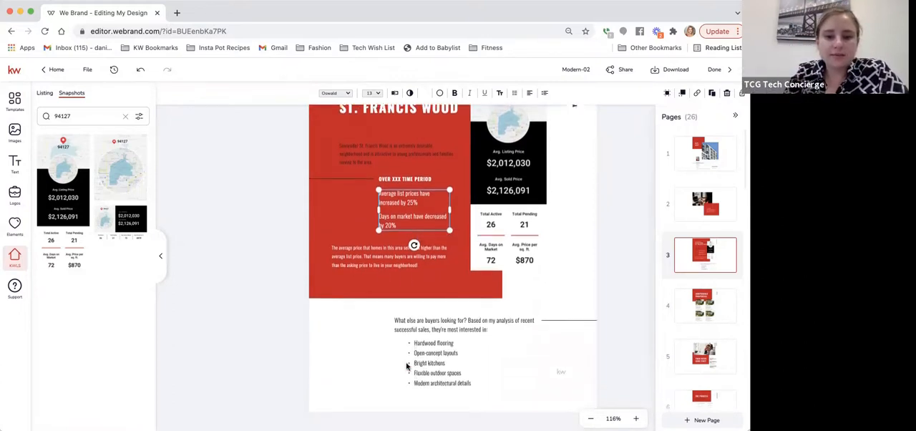
scroll(414, 350, "down", 1)
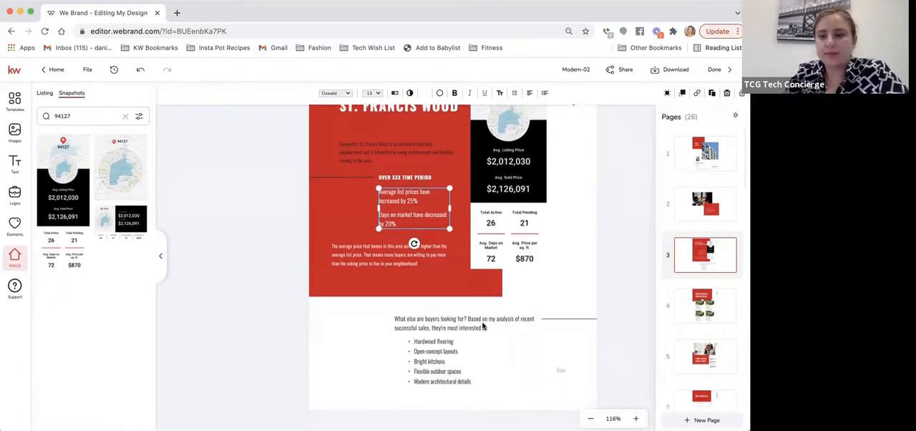
left_click(615, 243)
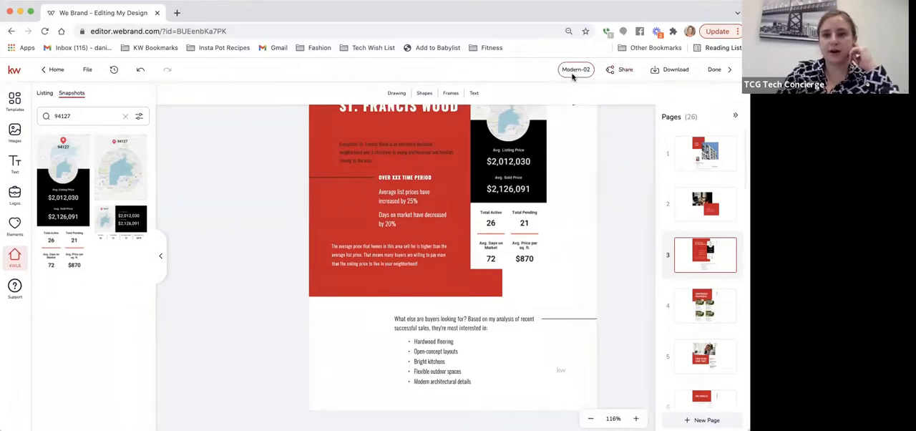
Step: Rename the design as Listing Presentation 11_2_21
left_click(572, 70)
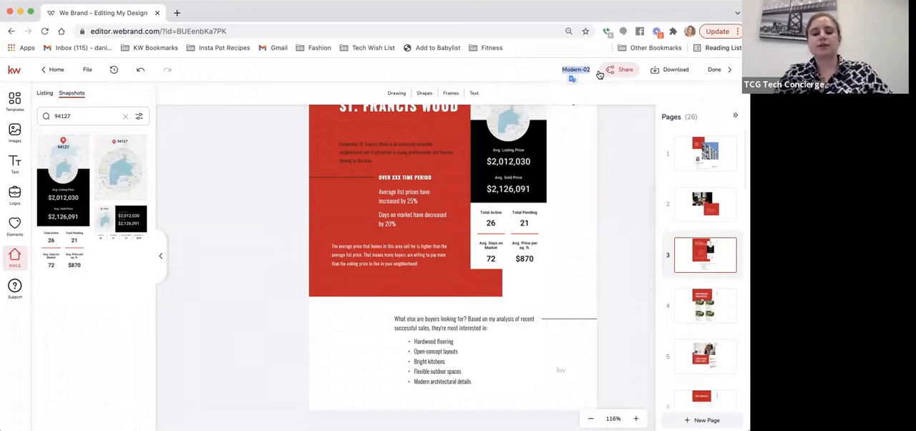
type("Listing Present")
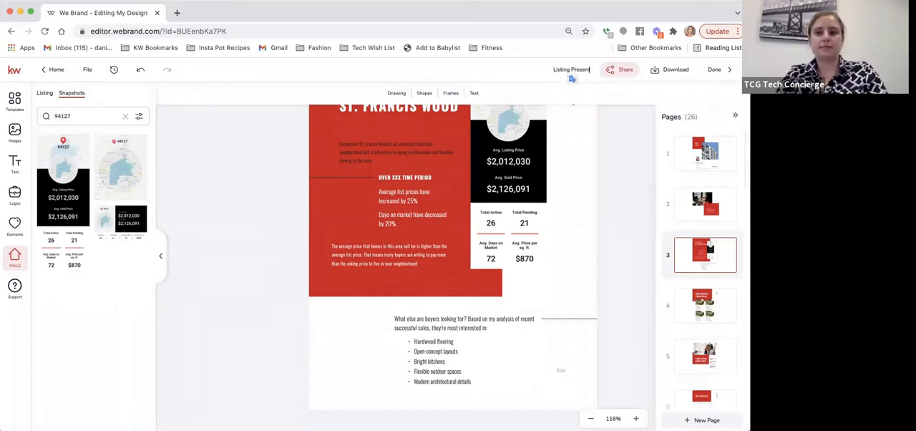
type("ation 1")
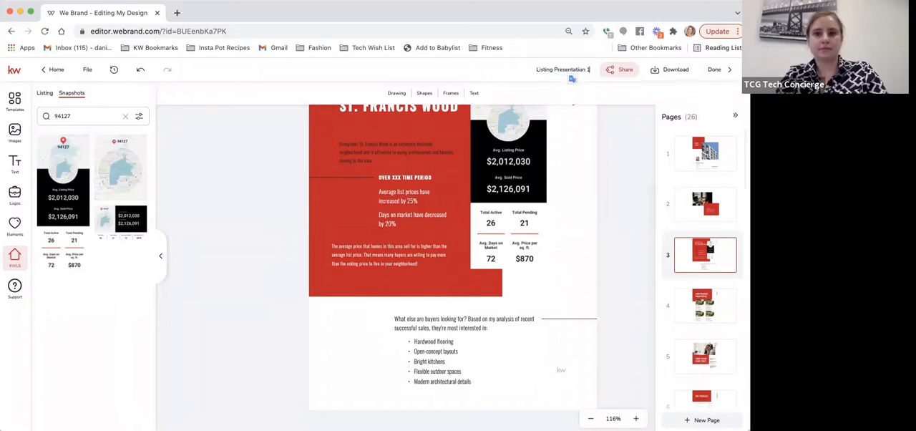
type("1_2")
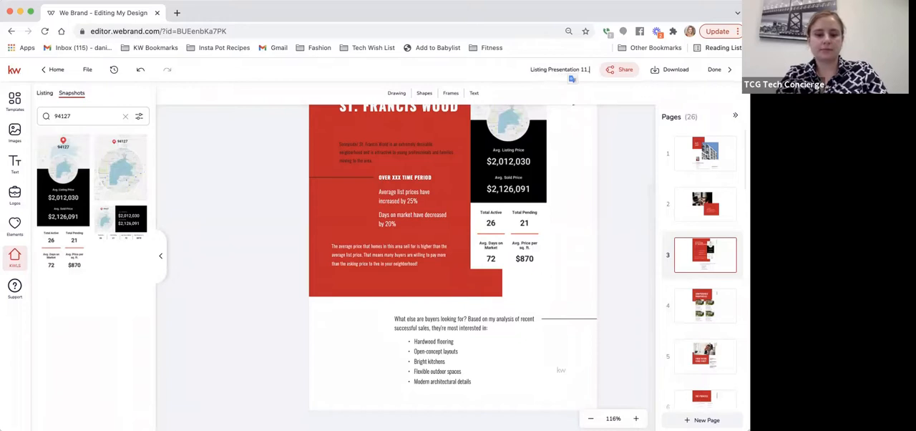
type("_21")
key("Return")
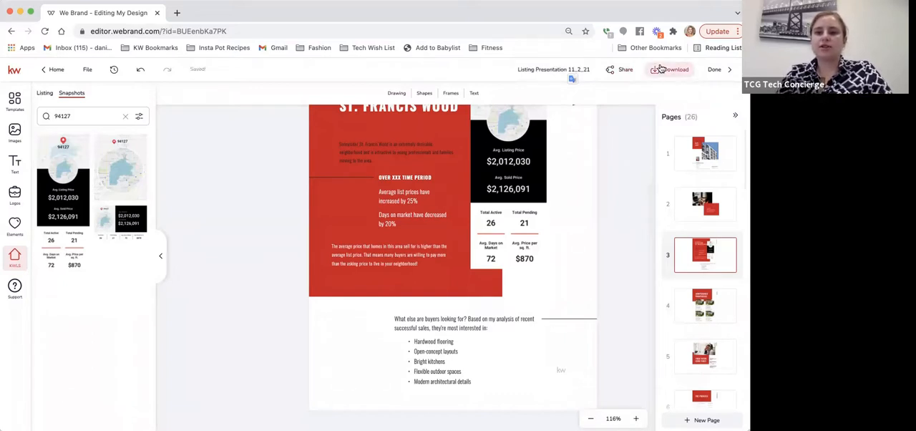
Step: Download page 3 of the design as a PDF Standard file
left_click(661, 68)
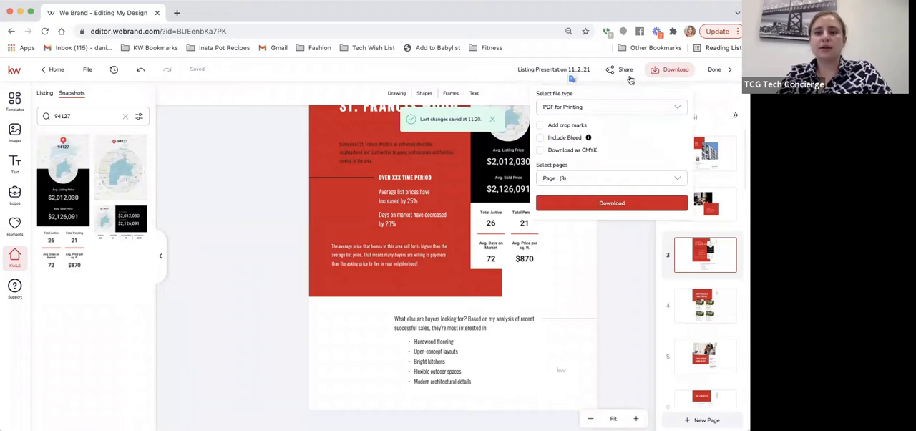
left_click(597, 108)
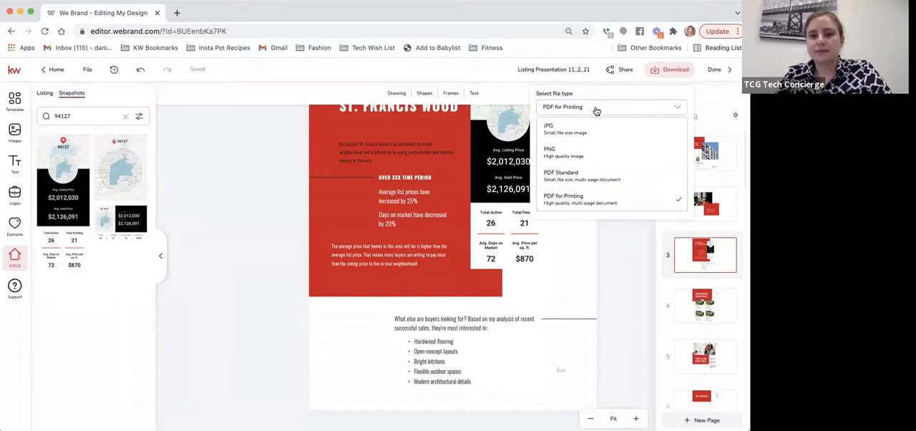
left_click(574, 177)
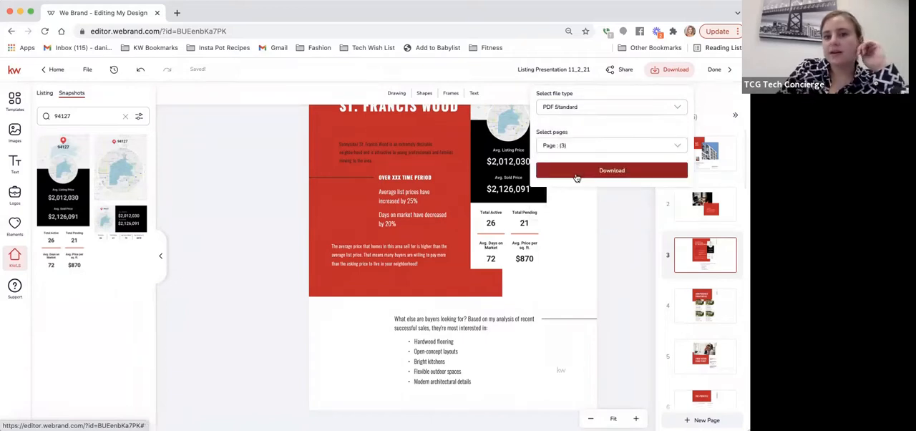
left_click(614, 171)
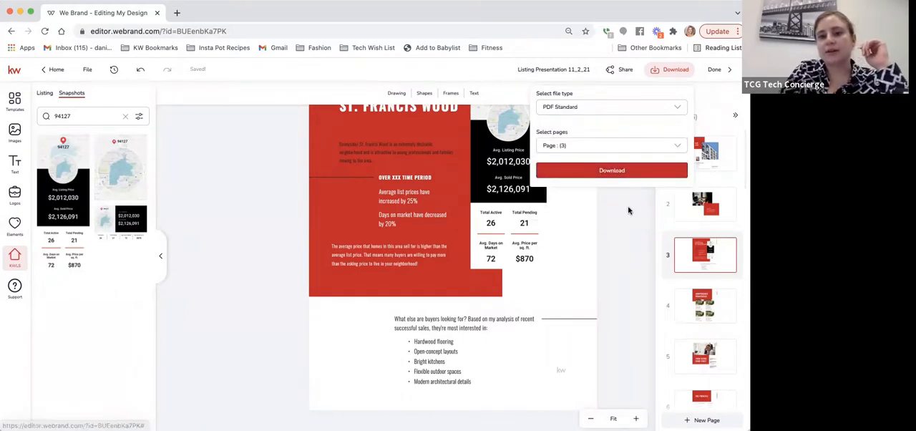
Step: Copy the share link for the whole project and open it in a new browser tab
left_click(612, 74)
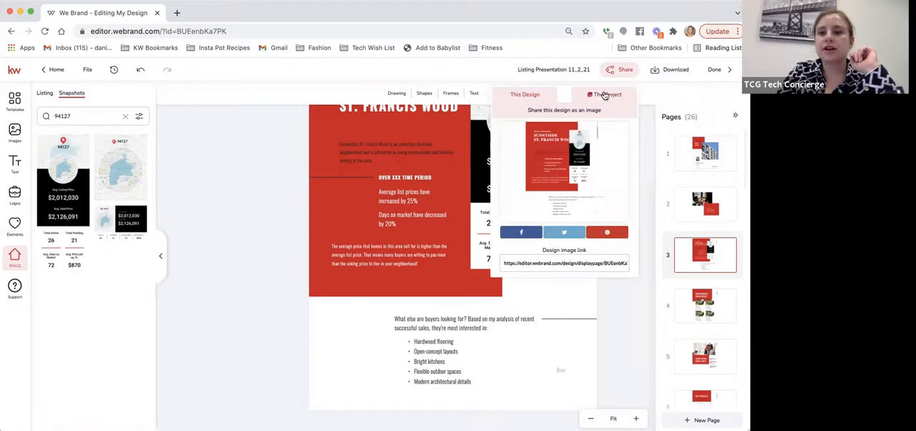
left_click(599, 94)
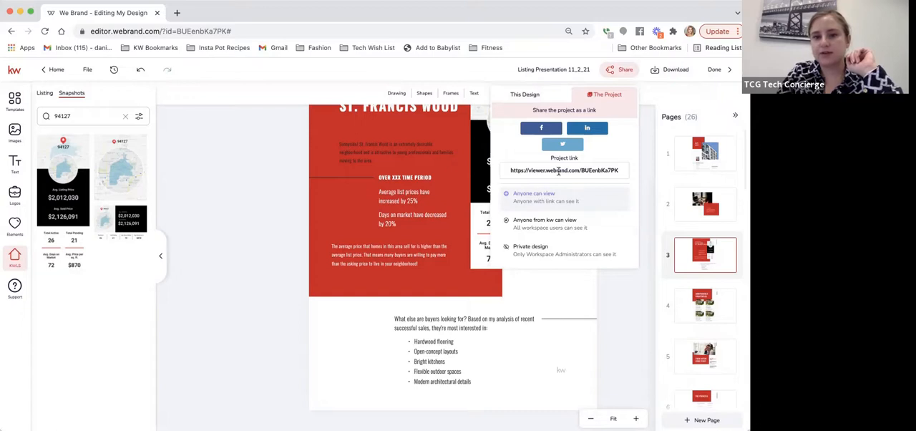
left_click(559, 170)
key("super+c")
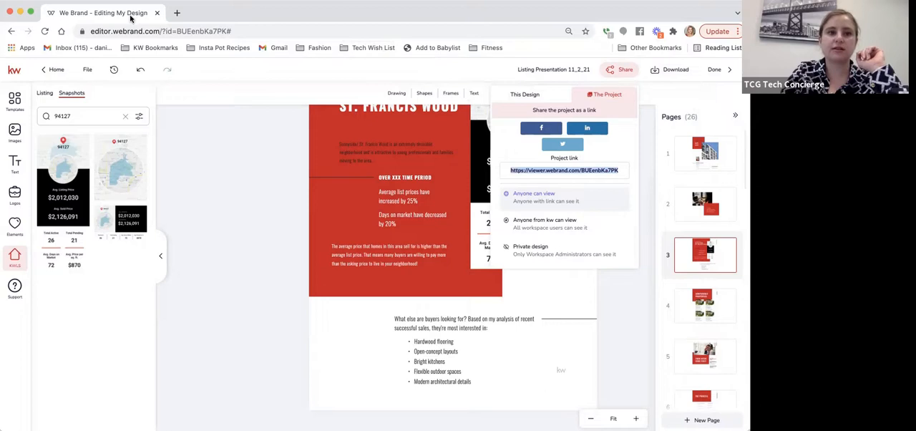
left_click(176, 13)
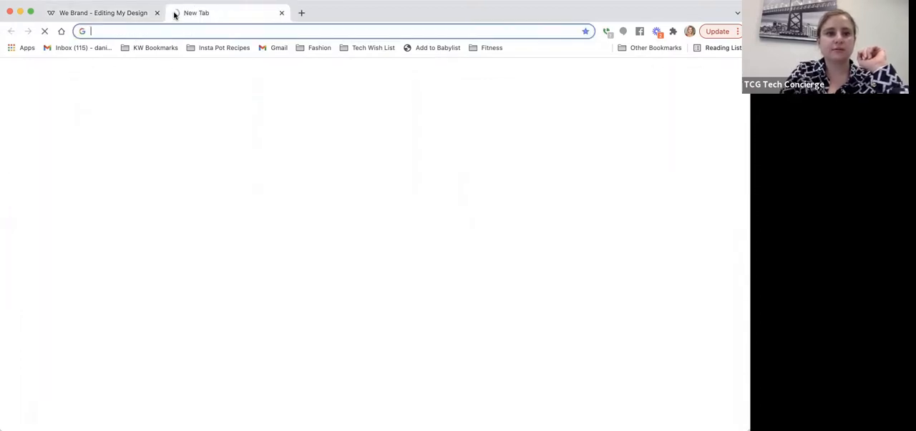
key("super+v")
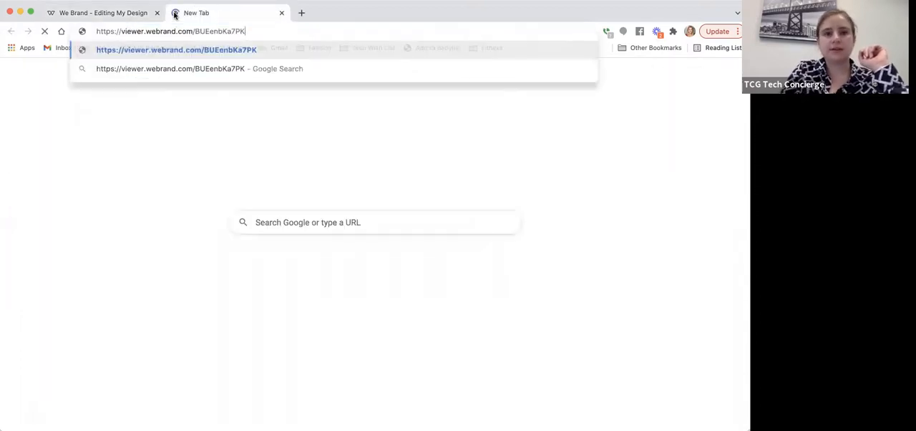
key("Return")
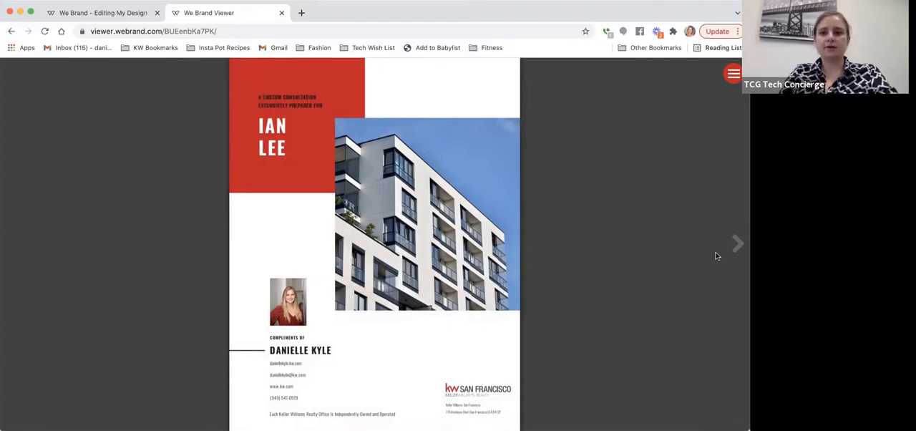
Step: Page through the shared presentation to the Comparable Properties page, return to the design editor and close the sharing options
left_click(737, 243)
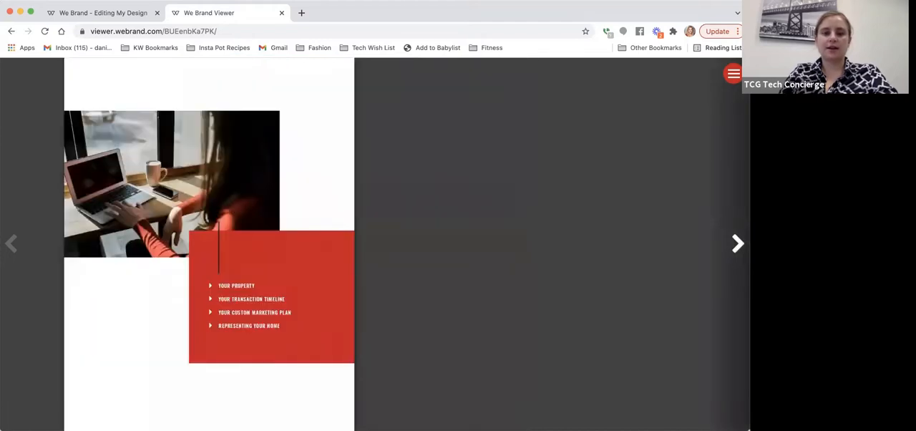
left_click(736, 244)
left_click(736, 243)
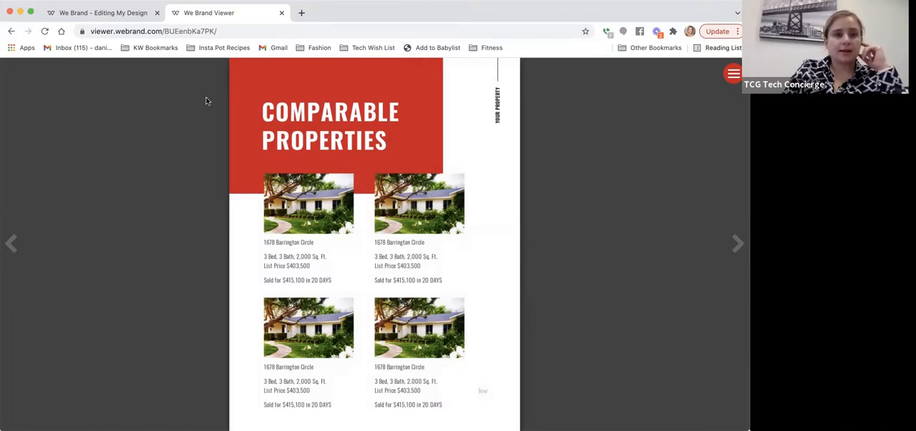
left_click(107, 13)
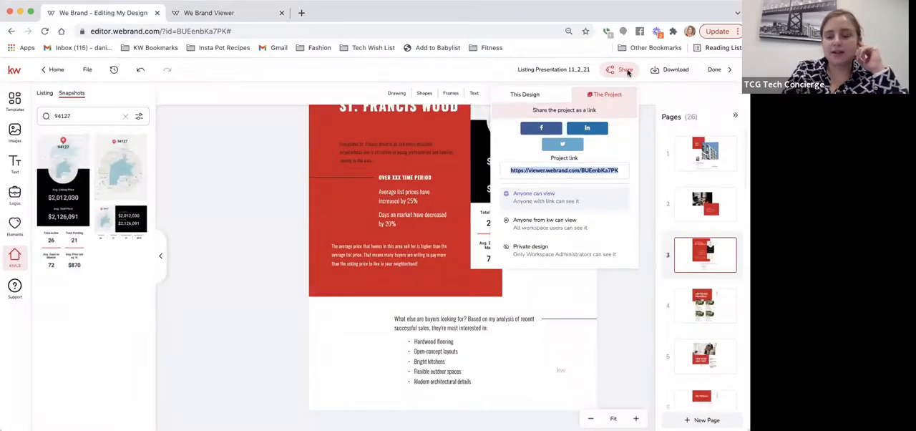
left_click(647, 123)
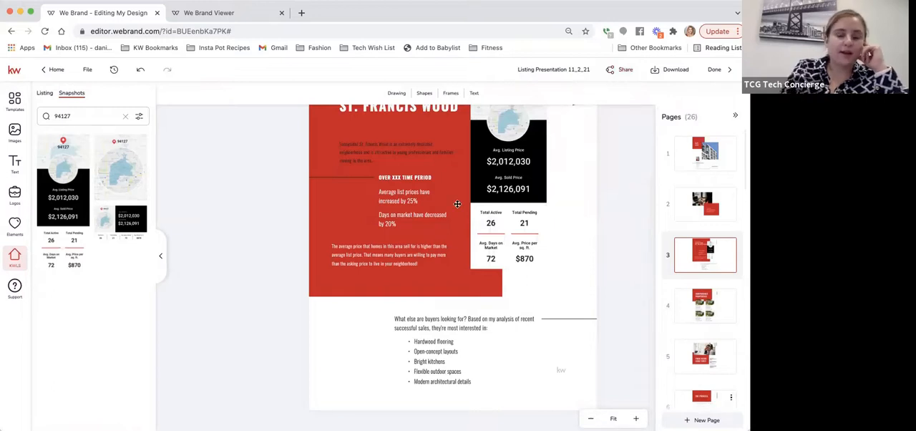
left_click(87, 70)
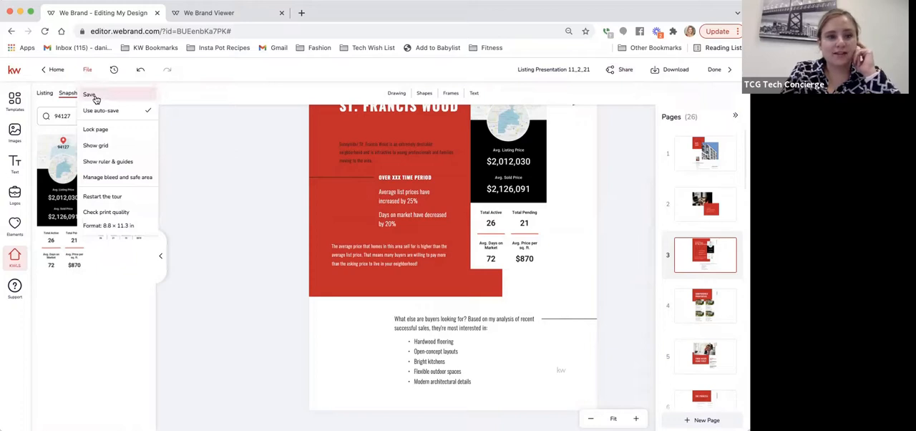
left_click(233, 166)
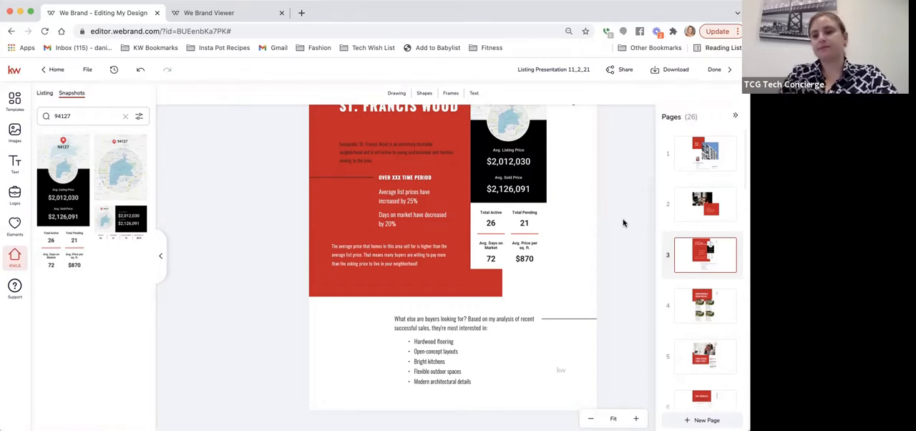
scroll(692, 287, "down", 4)
scroll(693, 286, "down", 1)
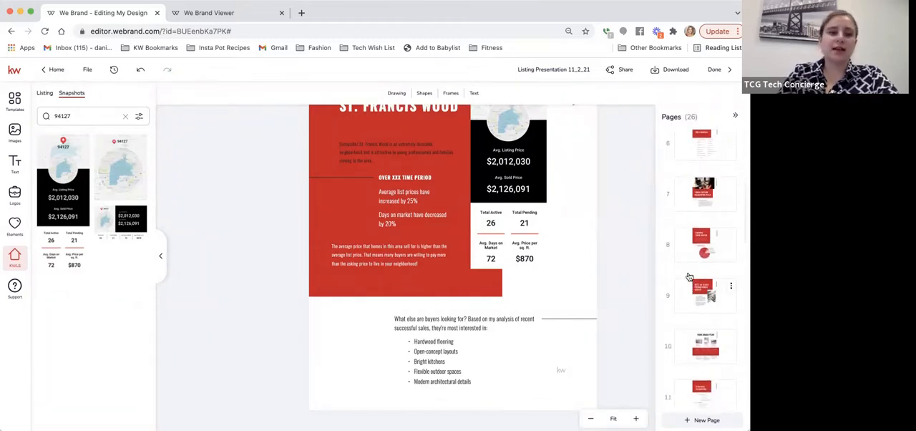
Step: Finish editing the listing presentation and return to the Designs list
left_click(718, 69)
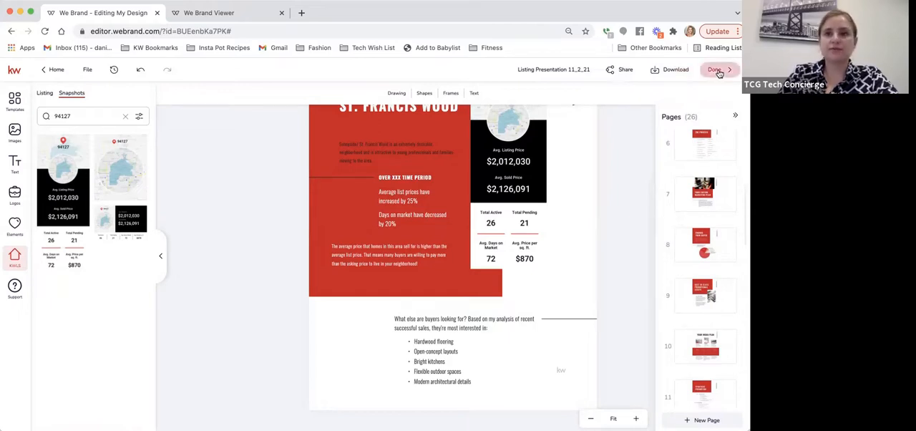
left_click(717, 69)
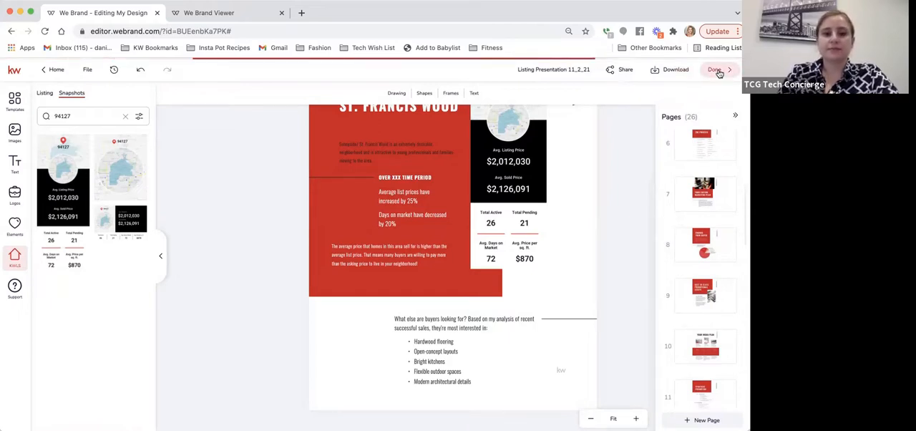
left_click(717, 70)
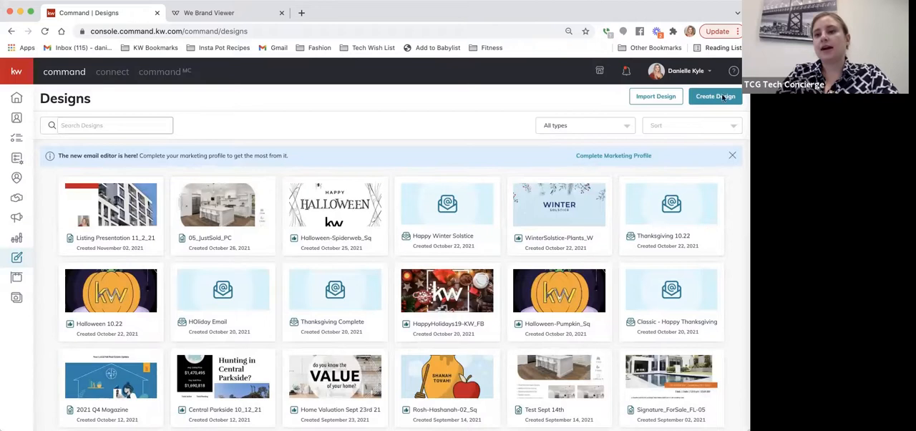
Step: Start a new Print design without importing photos and text from a listing
left_click(716, 97)
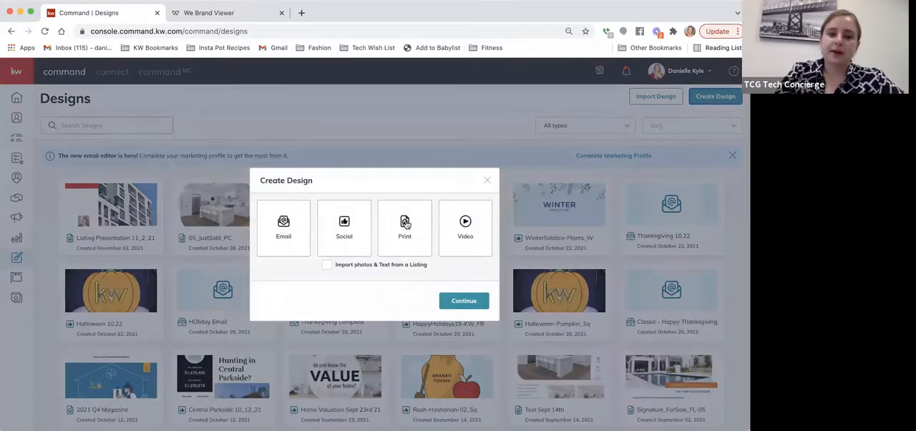
left_click(405, 226)
left_click(453, 299)
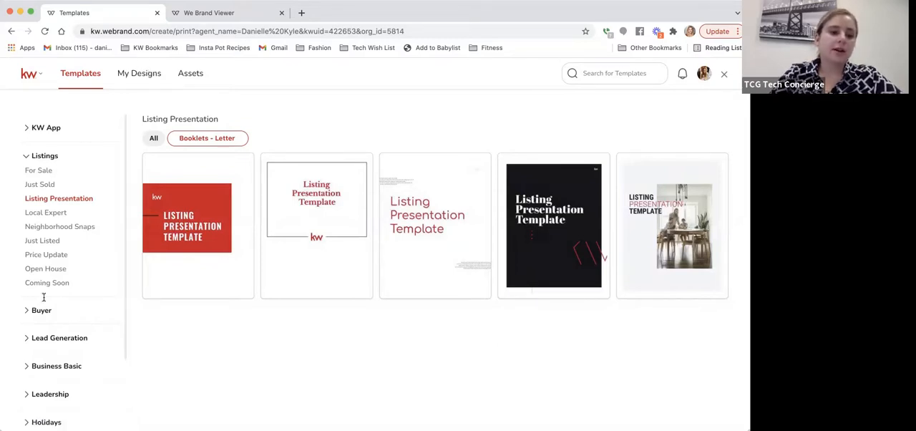
Step: Create a flier from the 13_FS_FL template in the For Sale category's Fliers - Letter format, and finish editing it
scroll(43, 296, "down", 2)
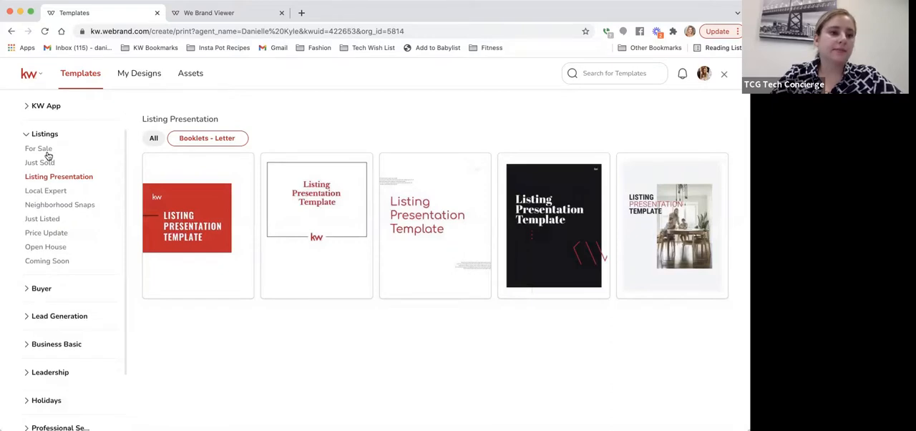
left_click(48, 153)
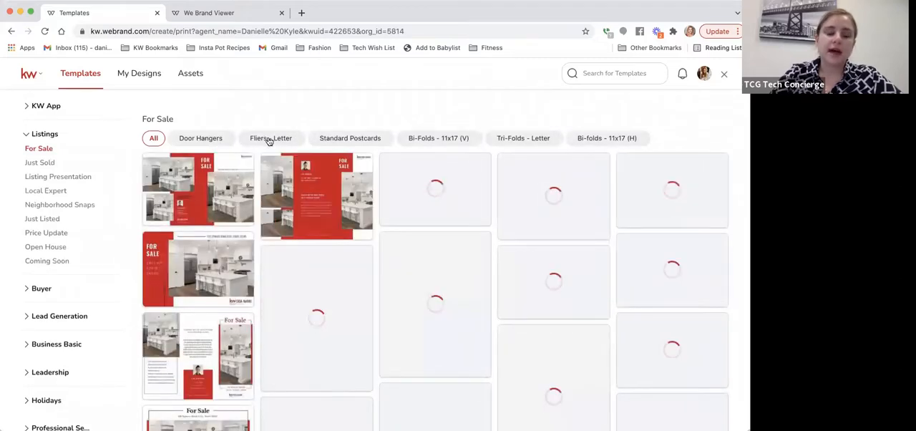
left_click(267, 140)
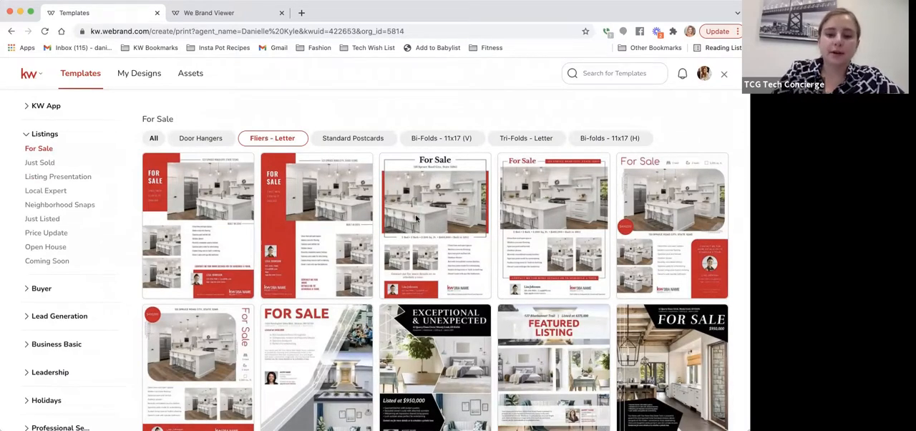
scroll(413, 277, "down", 2)
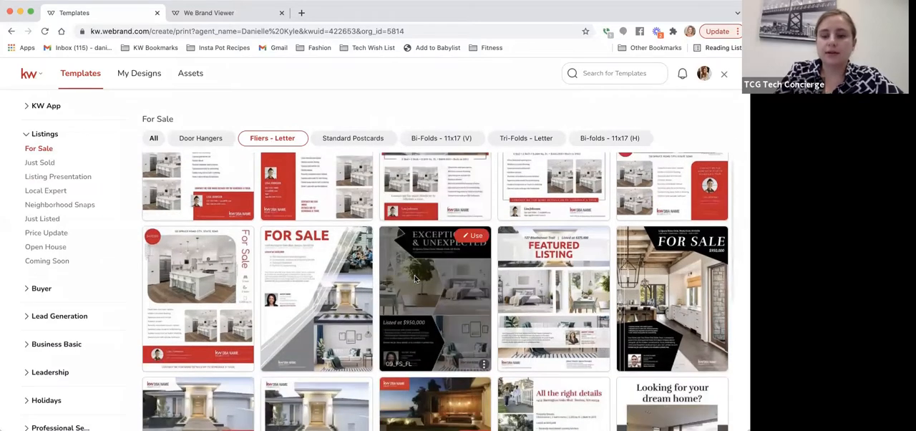
scroll(414, 277, "up", 2)
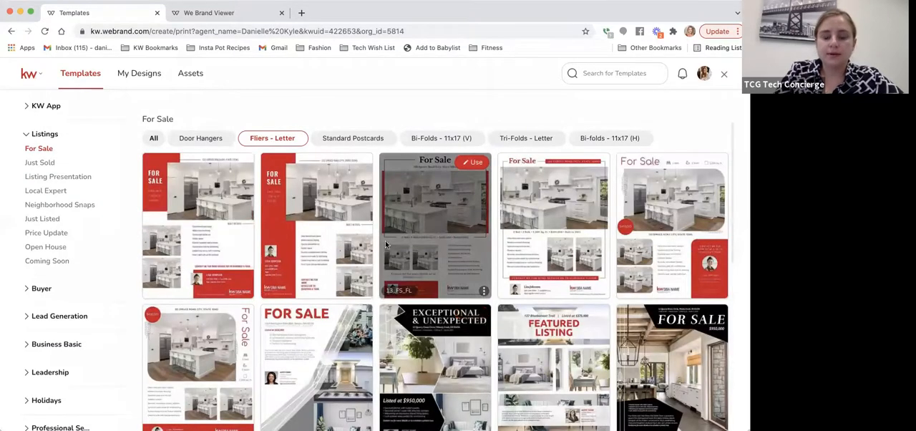
left_click(467, 163)
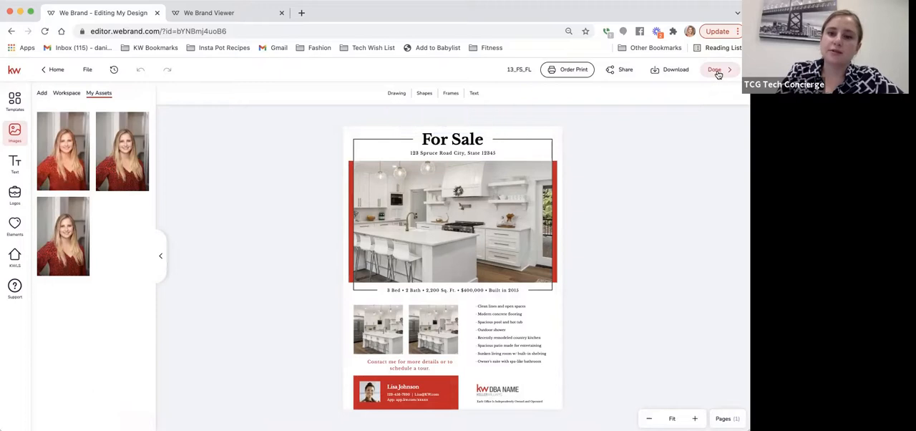
left_click(717, 73)
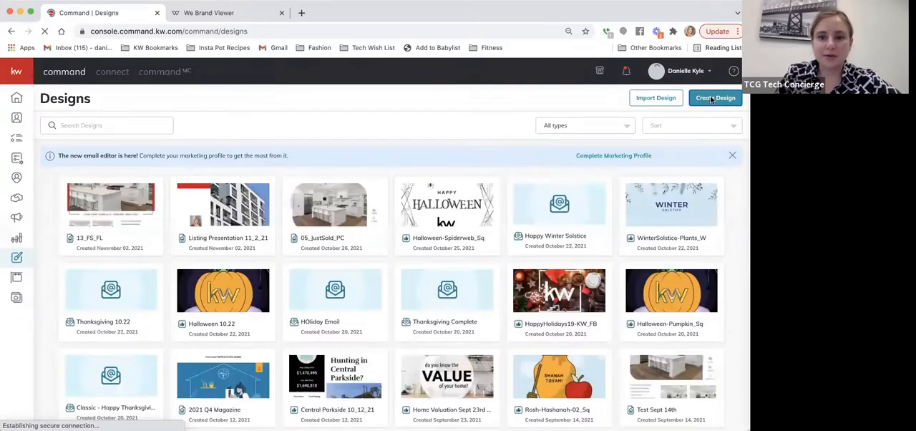
Step: Start a new Print design that imports photos and text from a listing
left_click(713, 98)
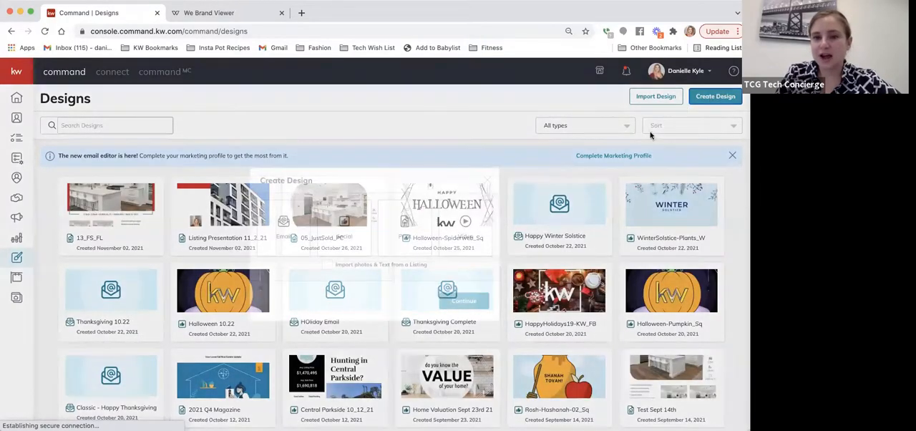
left_click(327, 266)
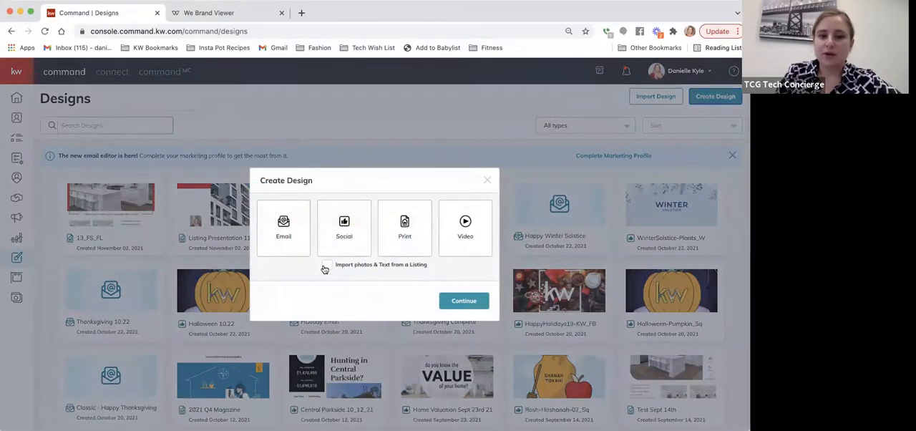
left_click(405, 231)
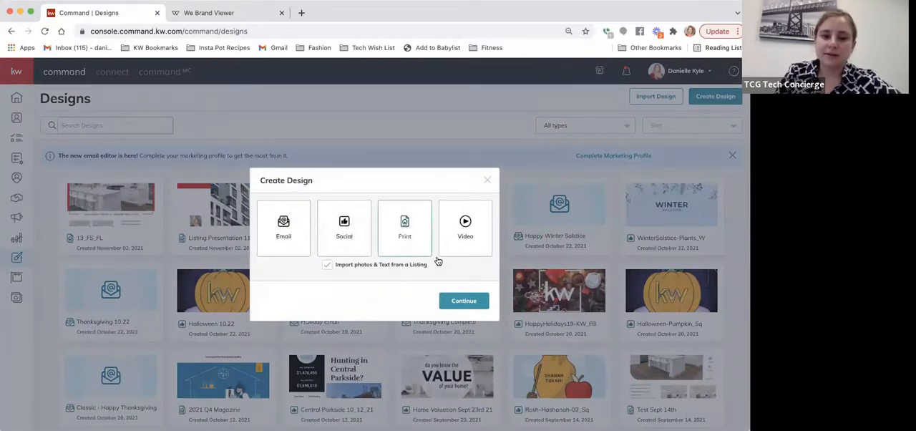
left_click(456, 300)
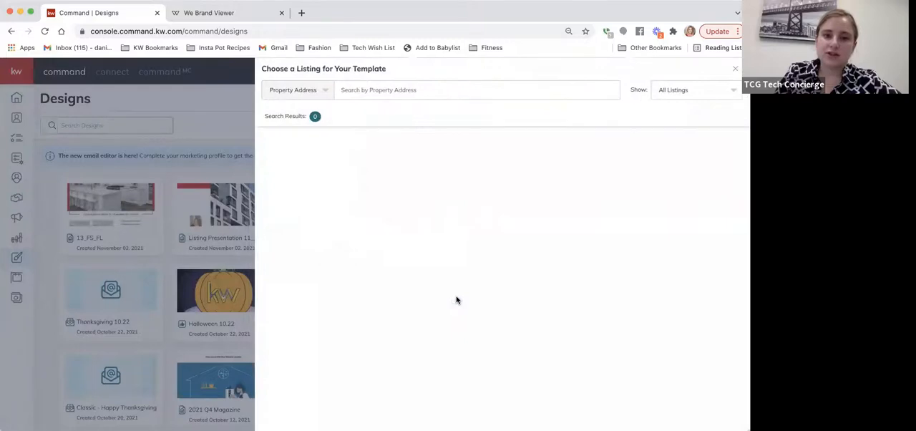
Step: Search all listings by property address for the King St property, including its street number
left_click(315, 94)
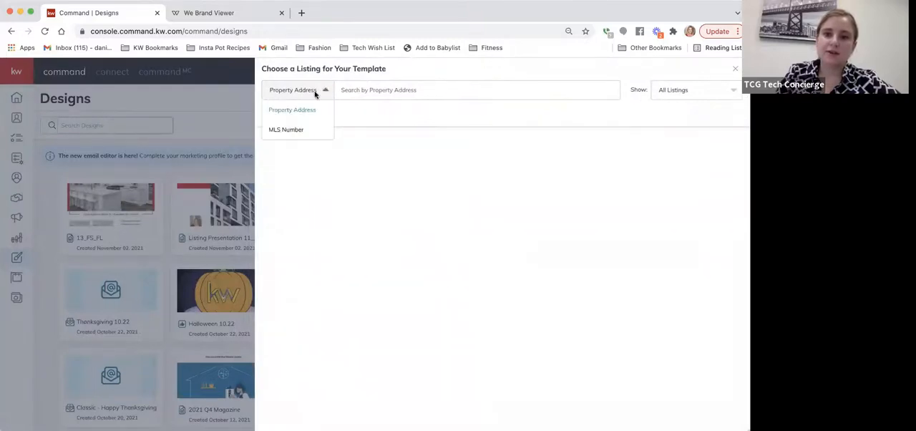
left_click(360, 90)
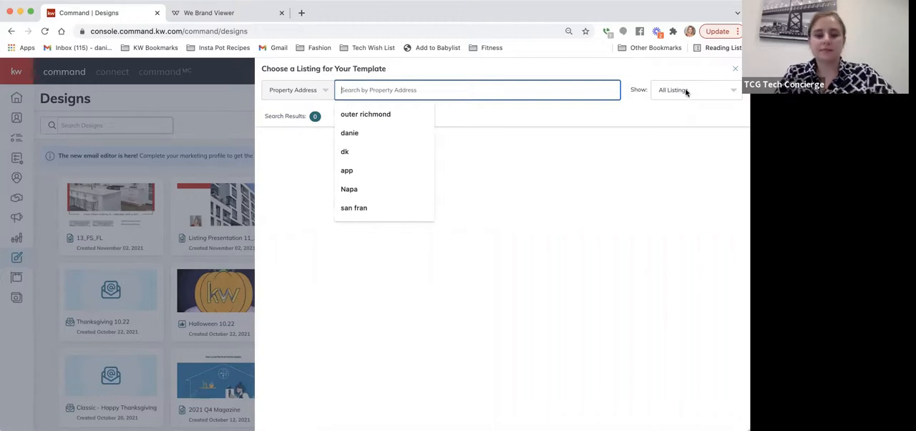
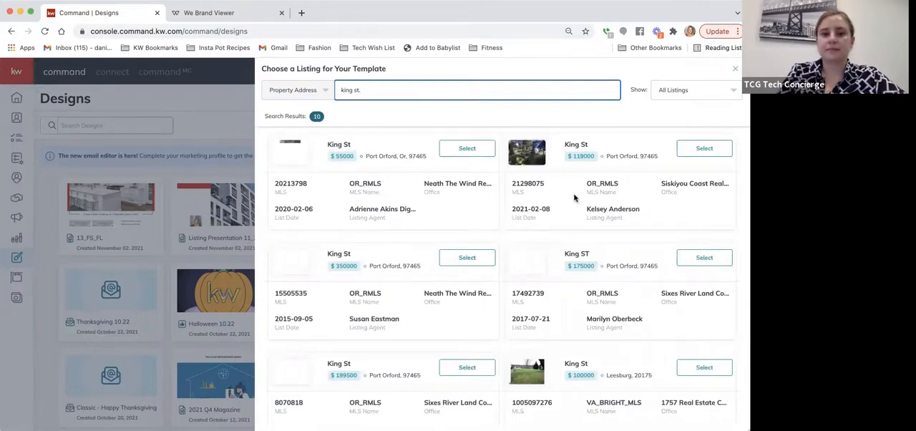
scroll(574, 197, "down", 5)
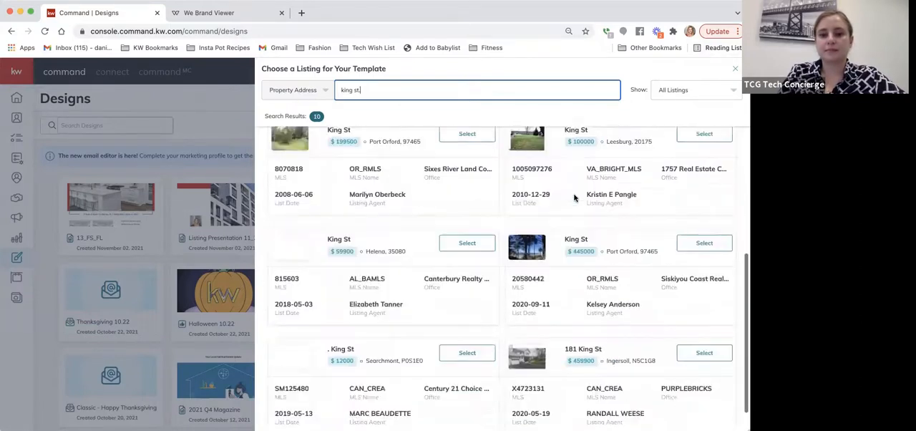
left_click(341, 96)
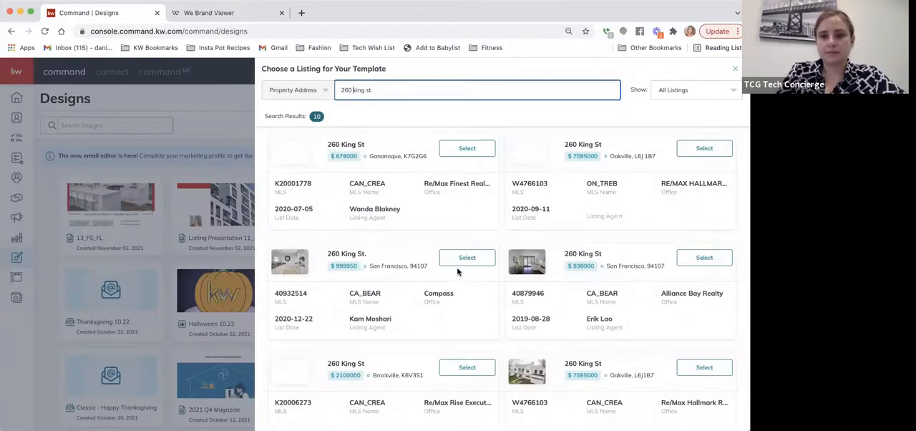
Step: Select the San Francisco listing from the Compass office, priced at $999,950, as the source for the template
scroll(458, 271, "down", 1)
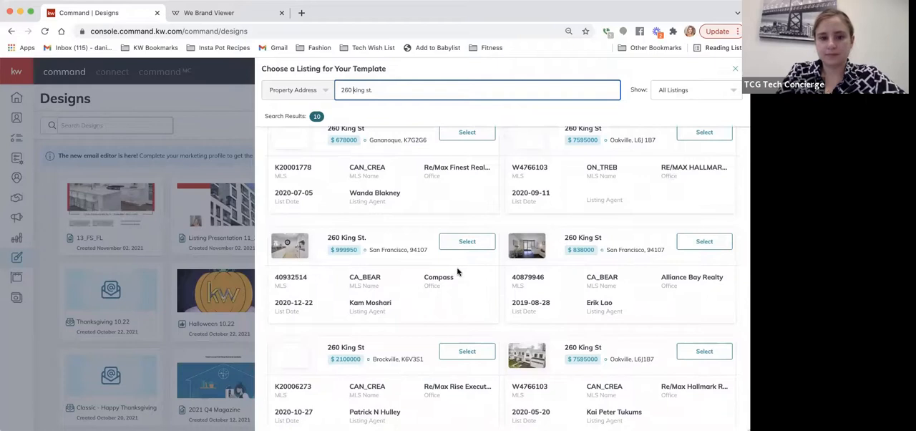
scroll(458, 271, "down", 3)
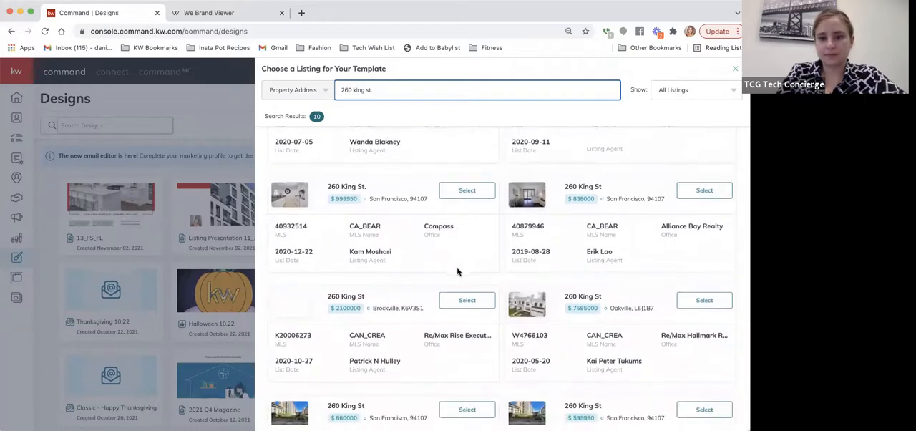
scroll(459, 270, "down", 5)
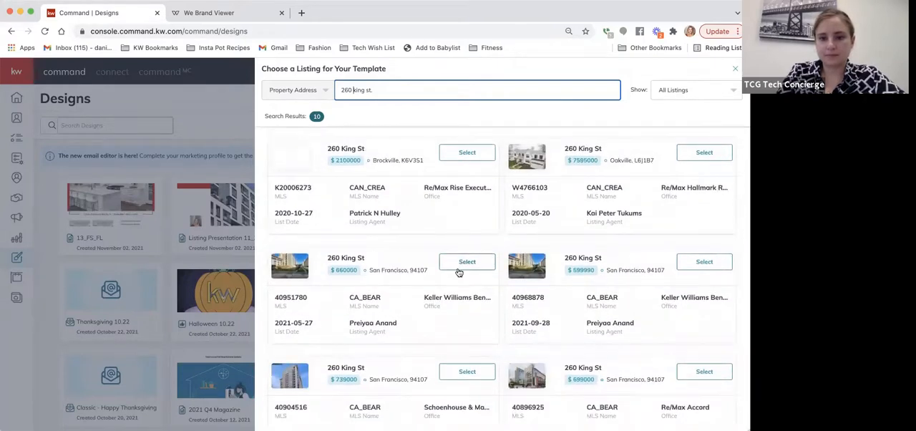
scroll(459, 272, "down", 1)
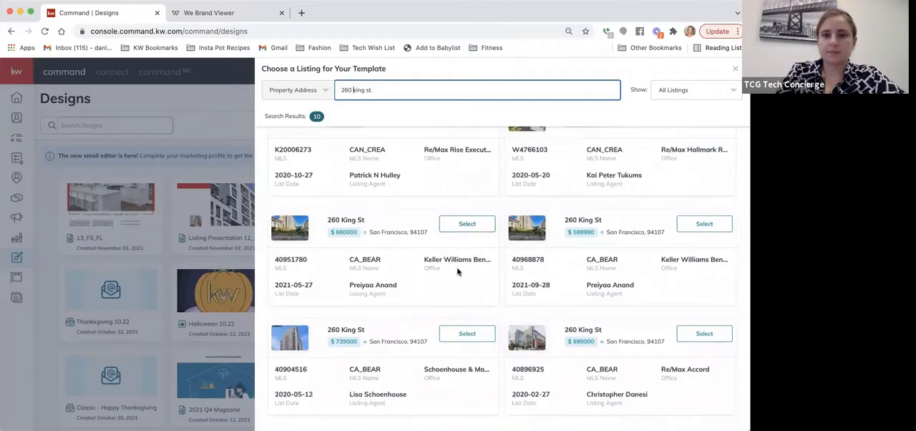
scroll(620, 206, "up", 4)
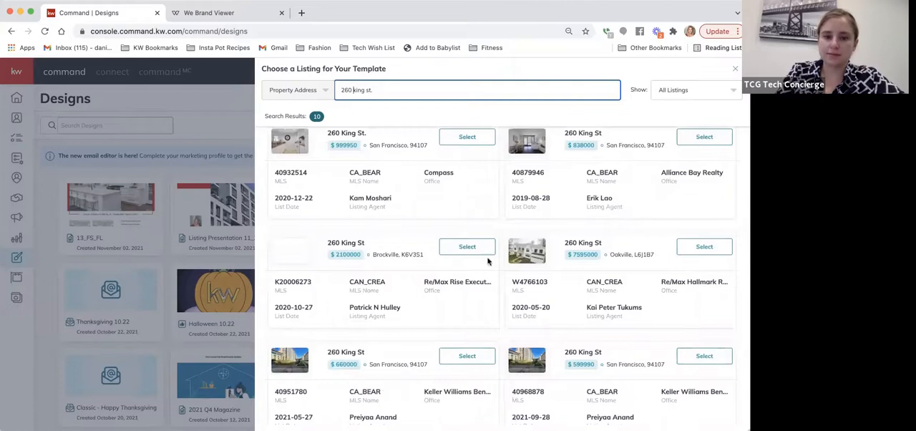
scroll(423, 242, "up", 1)
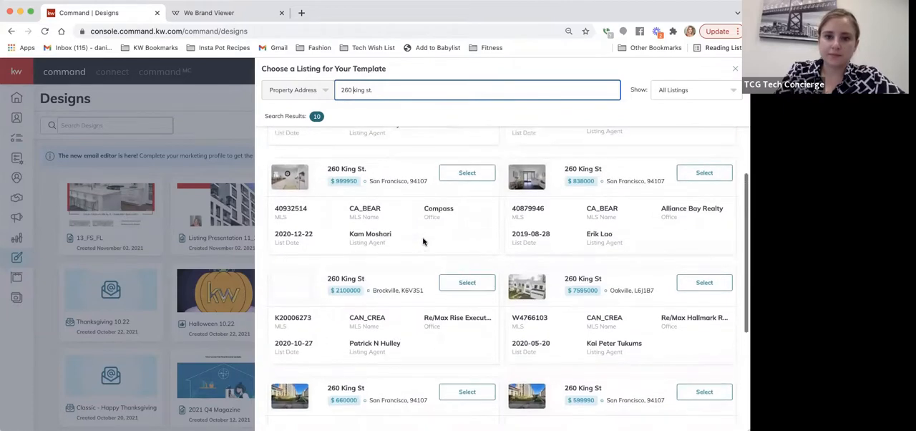
left_click(466, 173)
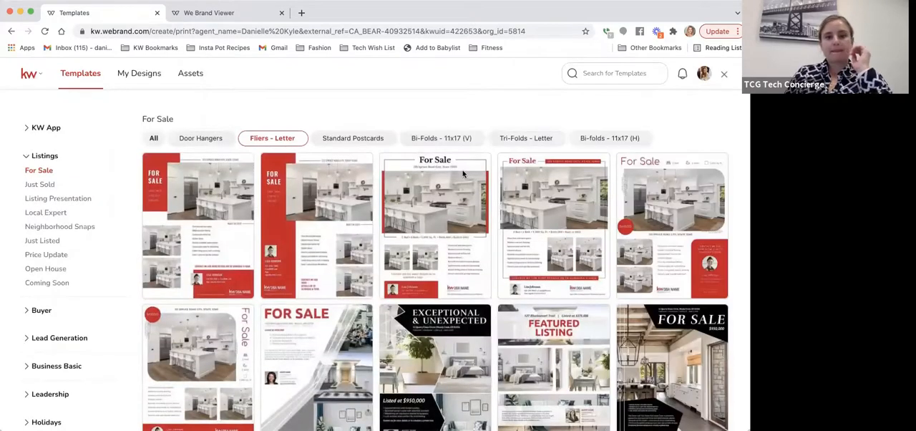
Step: Create a flier from the 13_FS_FL template and check its print order options without ordering
mouse_move(444, 169)
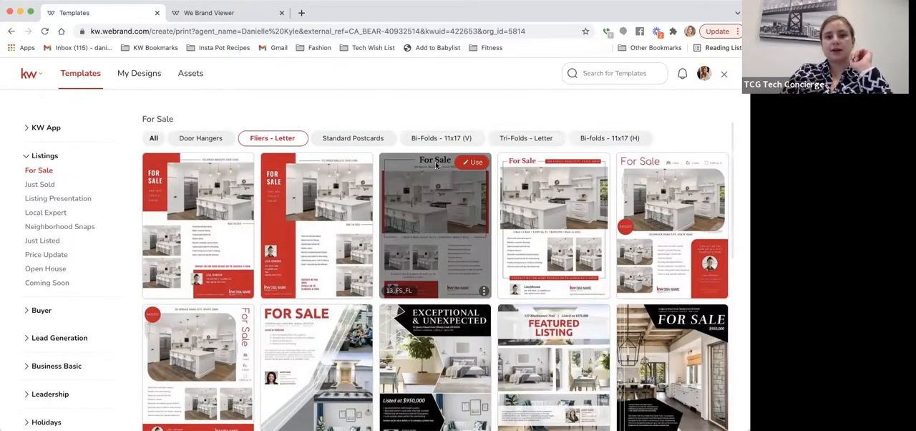
left_click(476, 163)
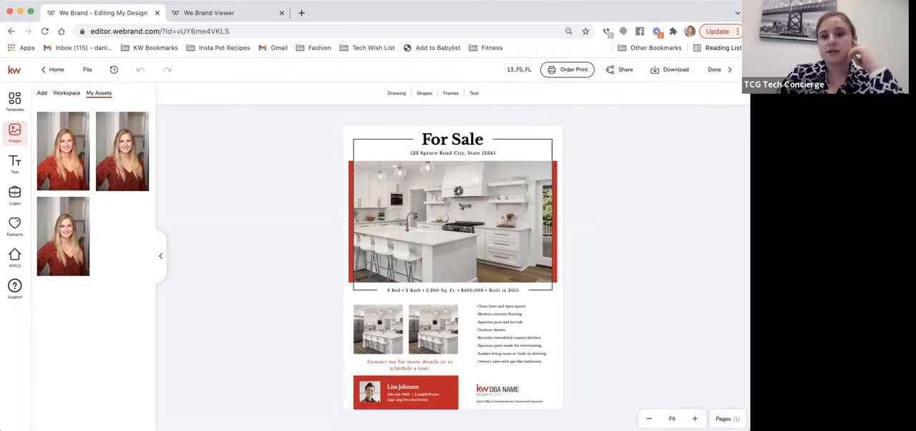
left_click(579, 69)
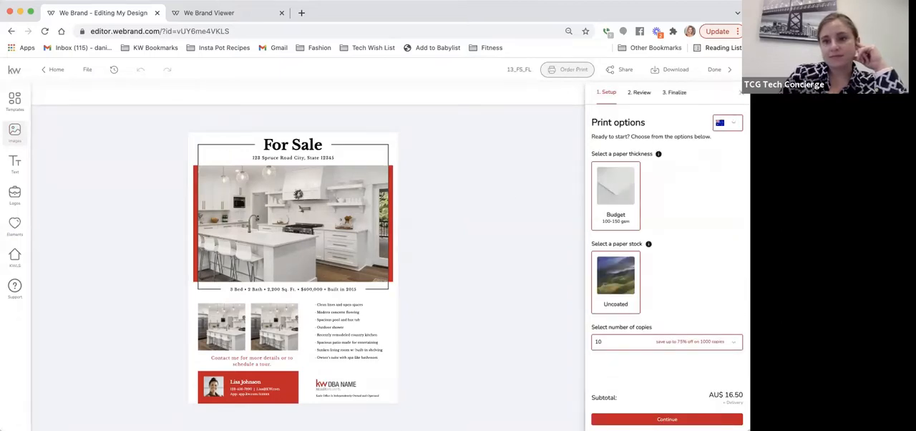
left_click(742, 92)
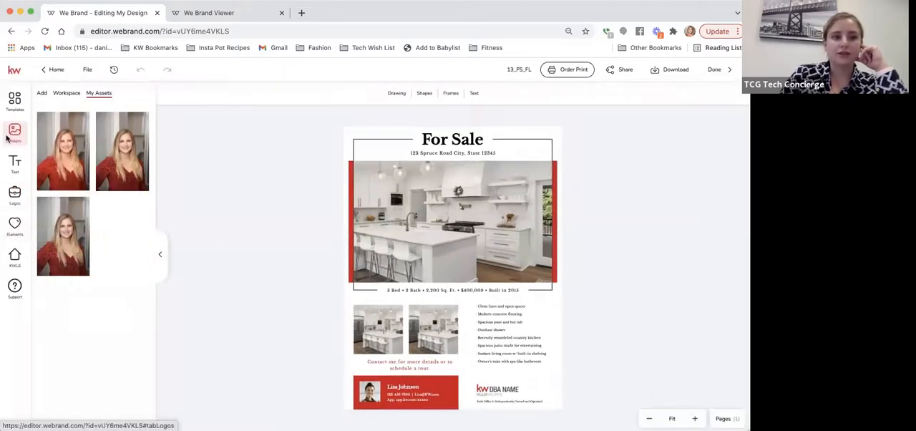
Step: Load the imported listing from KWLS in the flier editor to show its photos
left_click(15, 165)
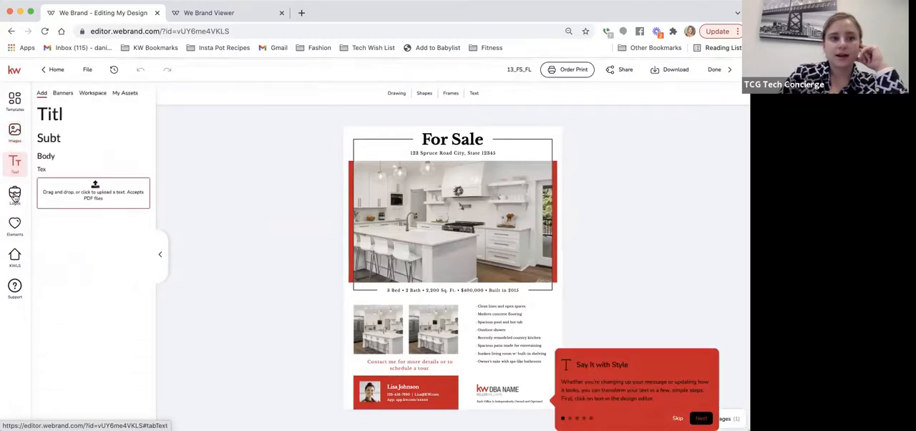
left_click(14, 267)
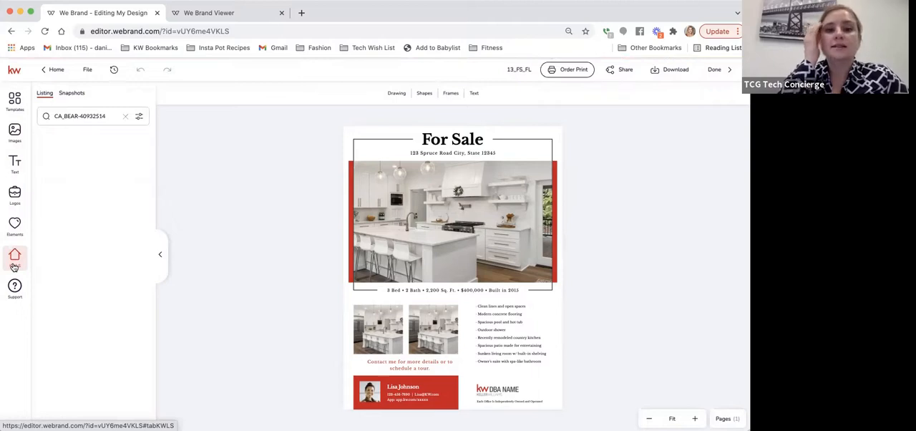
left_click(141, 118)
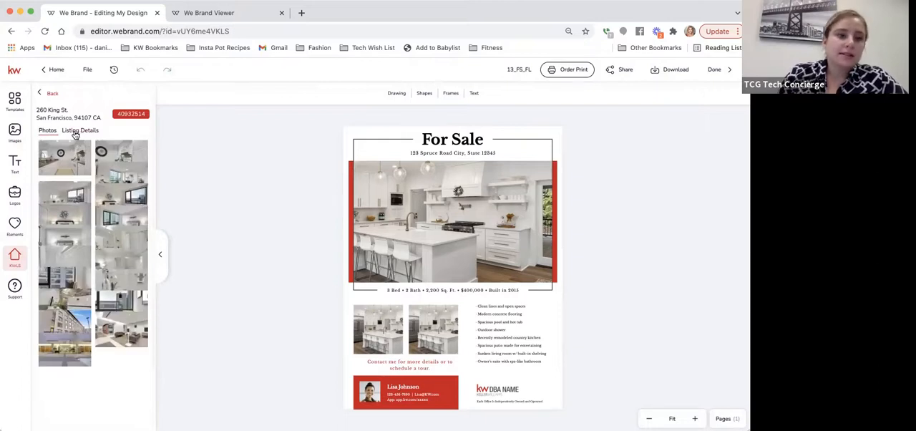
Step: Replace the placeholder address under the For Sale heading with the listing's street address, city and ZIP code, and save it
left_click(440, 154)
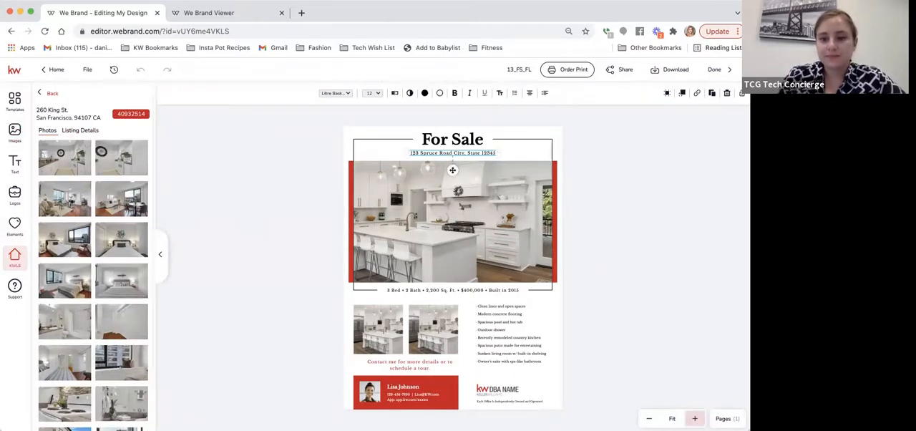
left_click(694, 418)
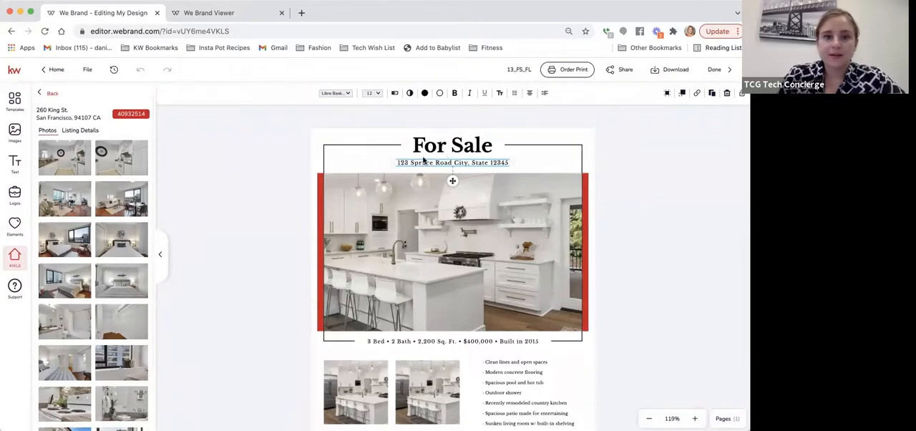
left_click(449, 163)
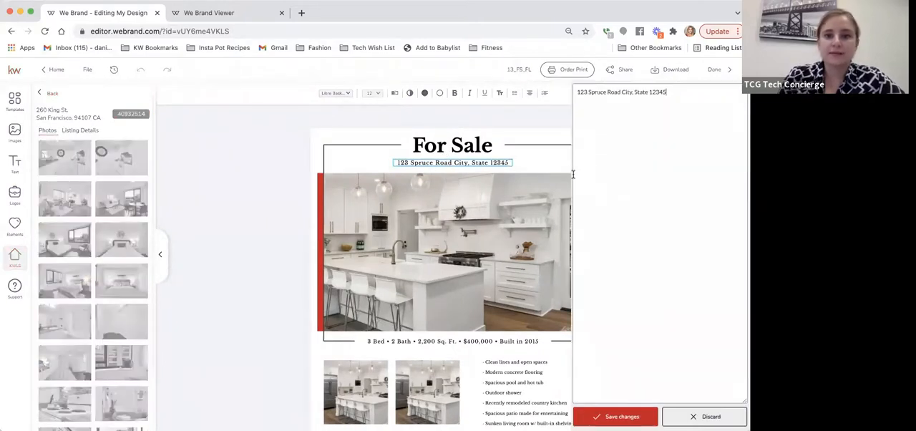
left_click_drag(631, 97, 570, 94)
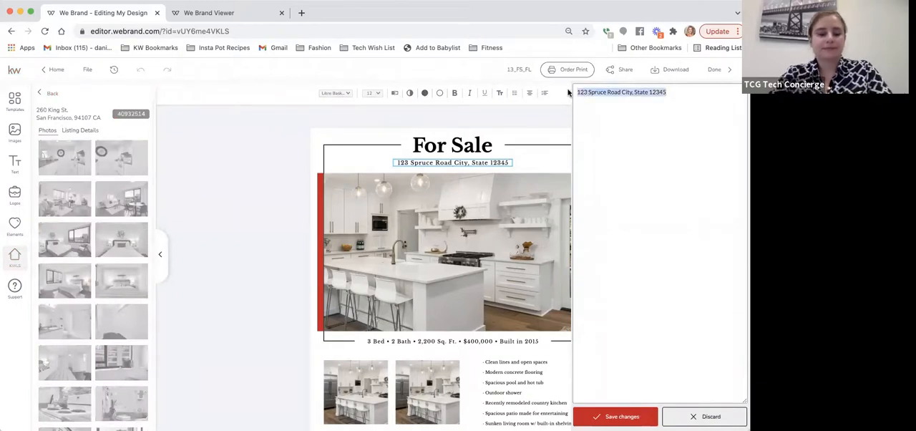
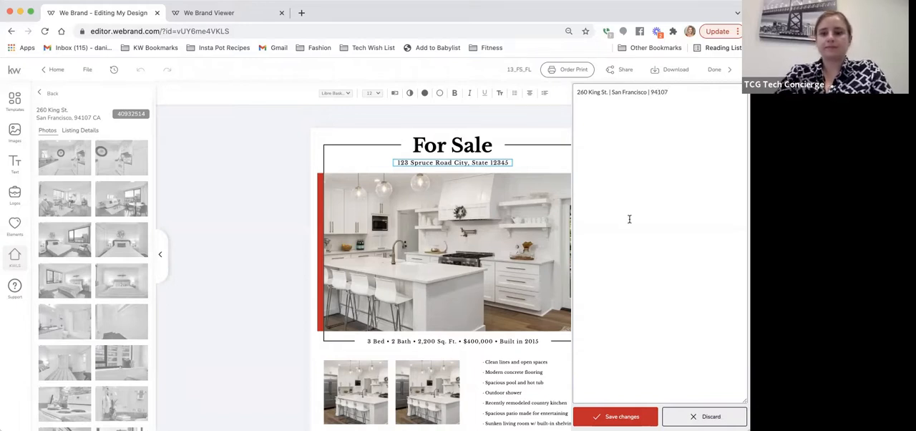
left_click(615, 417)
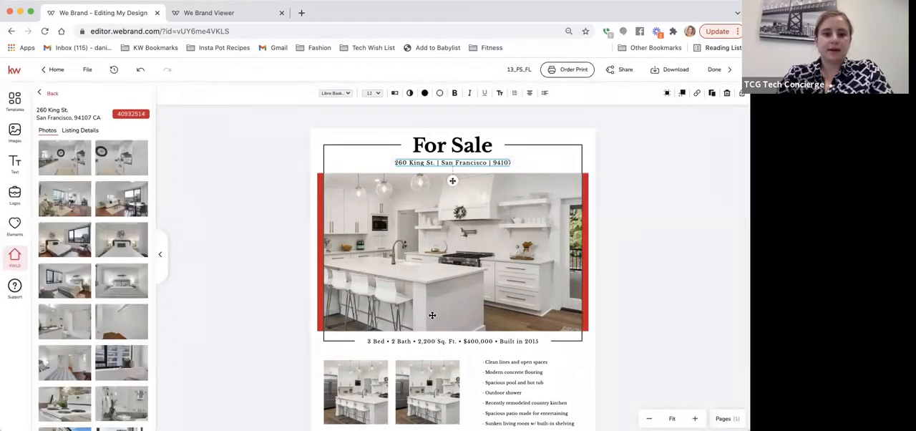
Step: Consult the listing's details and change the bedroom count in the flier's property summary line to 2 Bed
left_click(81, 130)
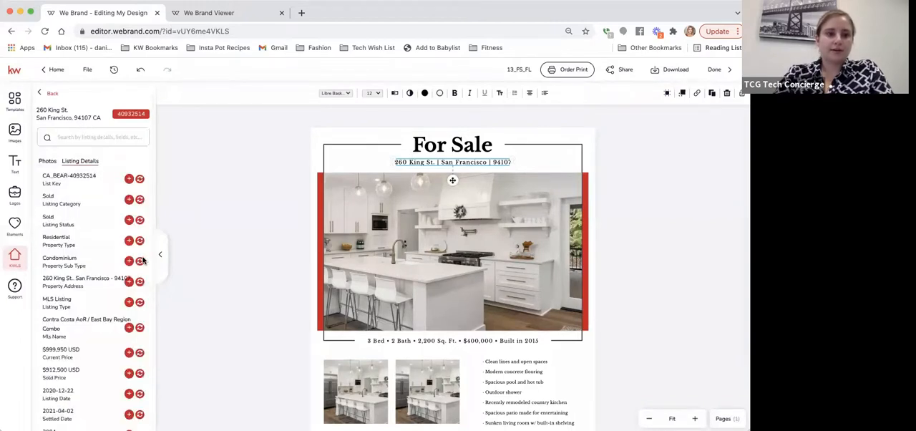
scroll(93, 261, "down", 2)
scroll(91, 261, "down", 5)
scroll(92, 261, "down", 3)
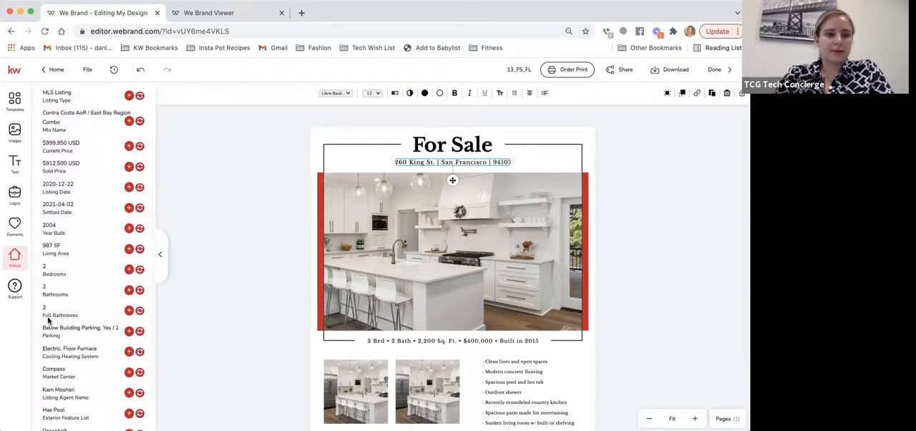
left_click(399, 342)
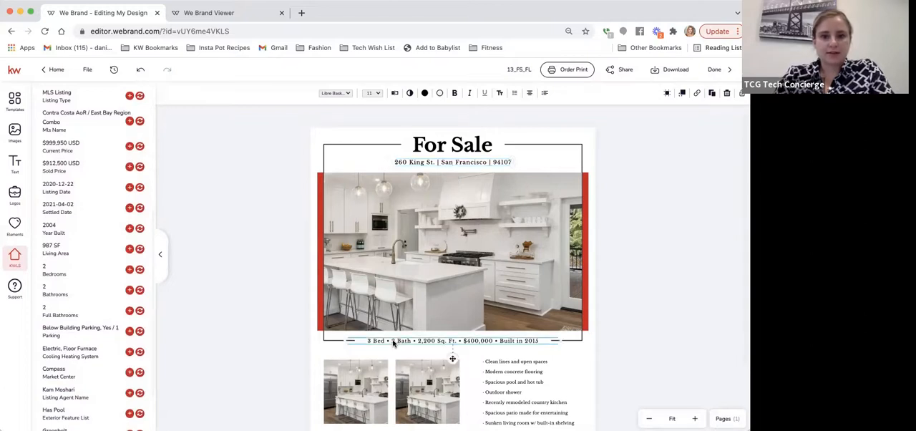
left_click(397, 93)
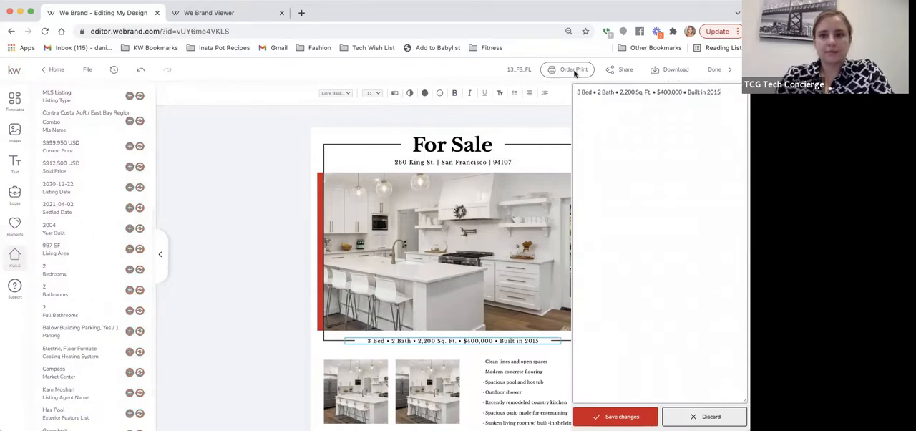
left_click_drag(580, 93, 571, 95)
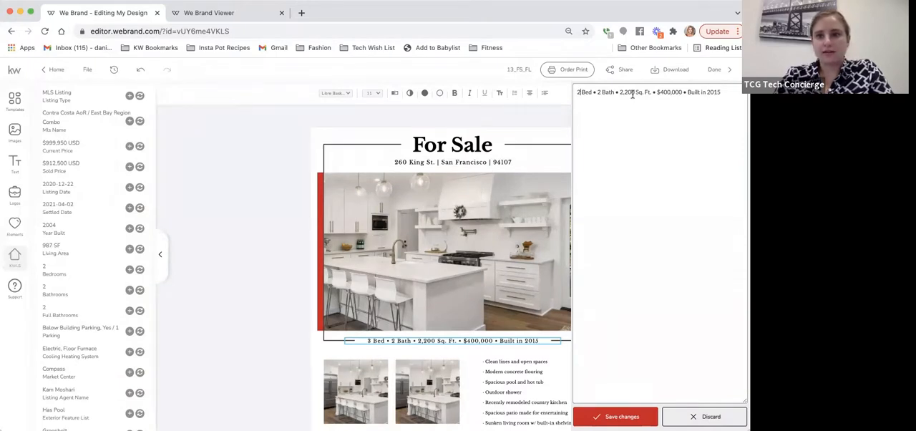
Step: Set the area to 987 Sq. Ft. and the price to $999,950 in the property summary line
left_click_drag(632, 94, 622, 95)
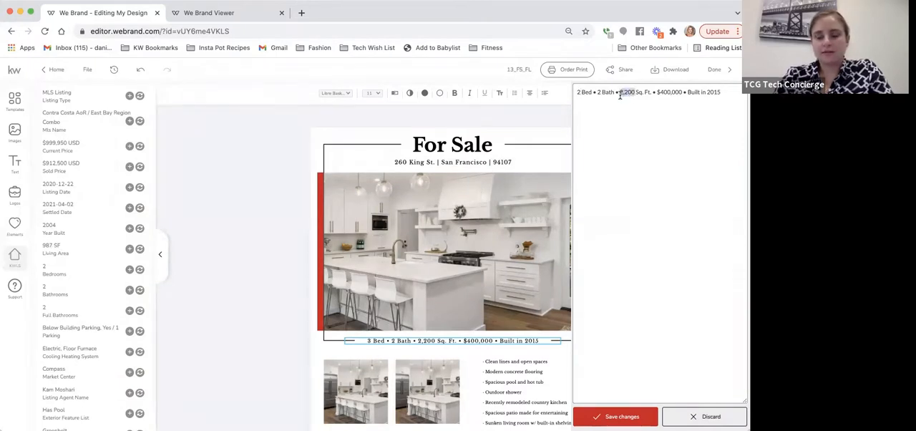
type("987")
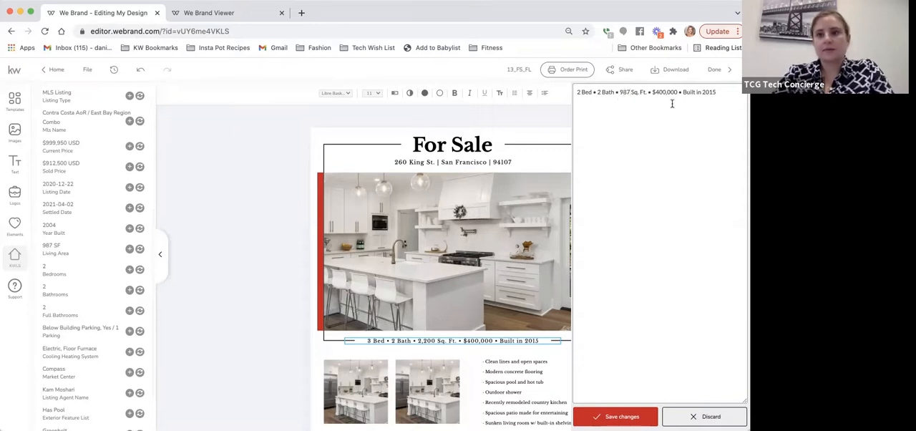
left_click_drag(677, 92, 652, 92)
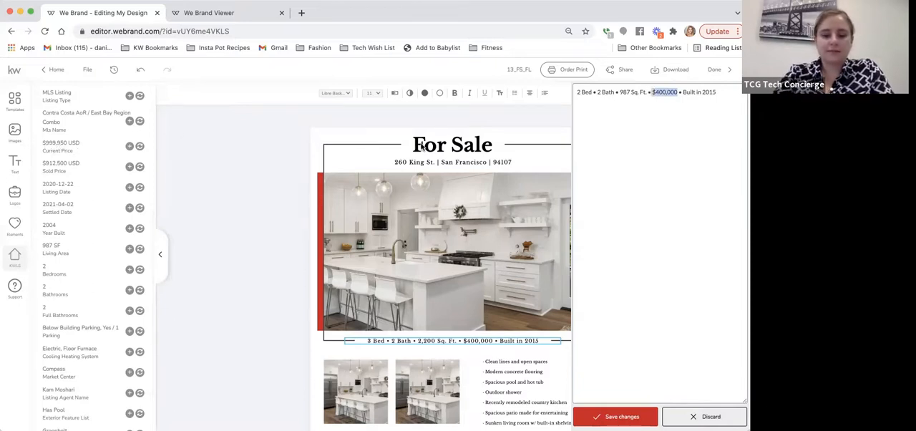
type("$999,950")
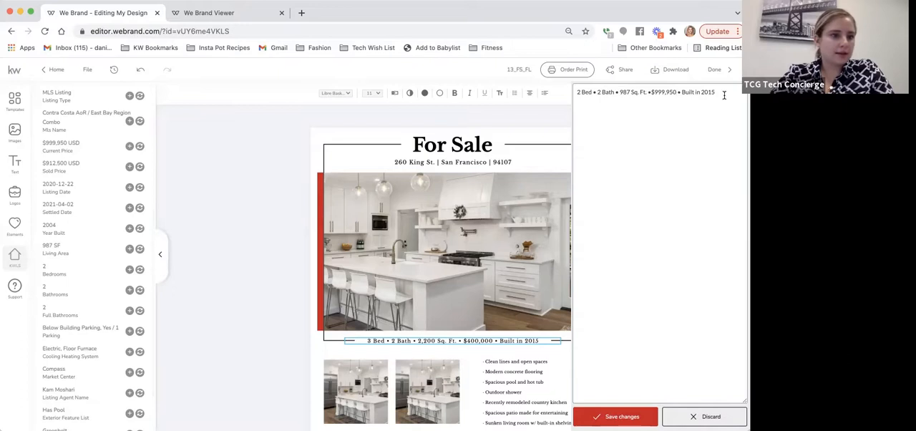
Step: Change the construction year in the flier's property summary line to 2004 and save the text
left_click_drag(724, 95, 708, 92)
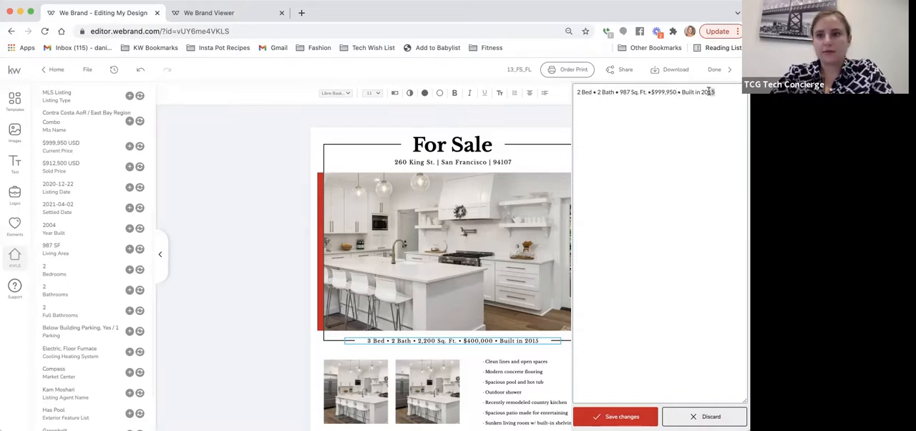
type("04")
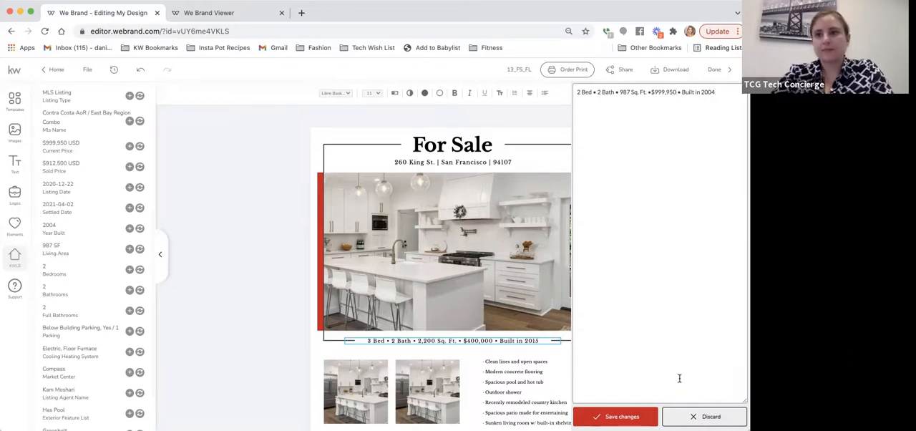
left_click(616, 416)
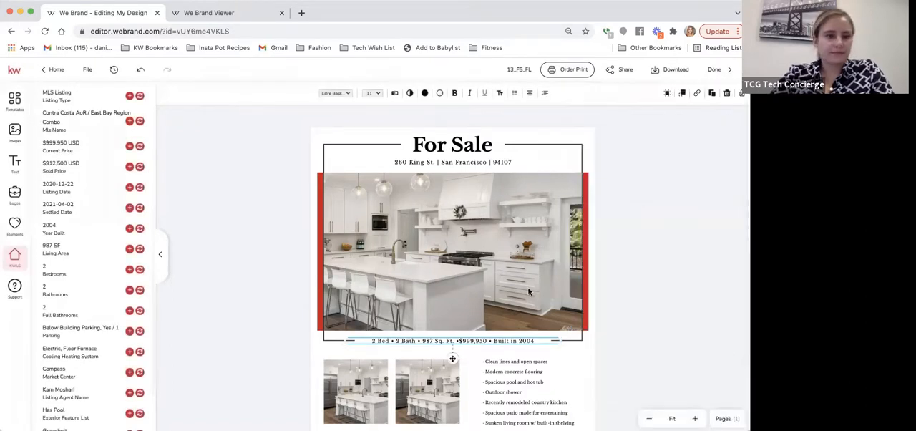
Step: Replace the placeholder feature list beside the small photos with the Property Description text from the imported listing details
scroll(97, 295, "down", 3)
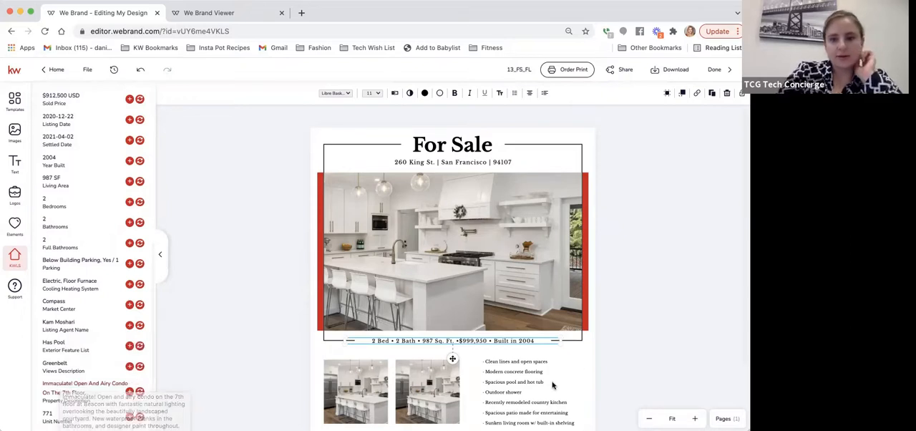
left_click(495, 384)
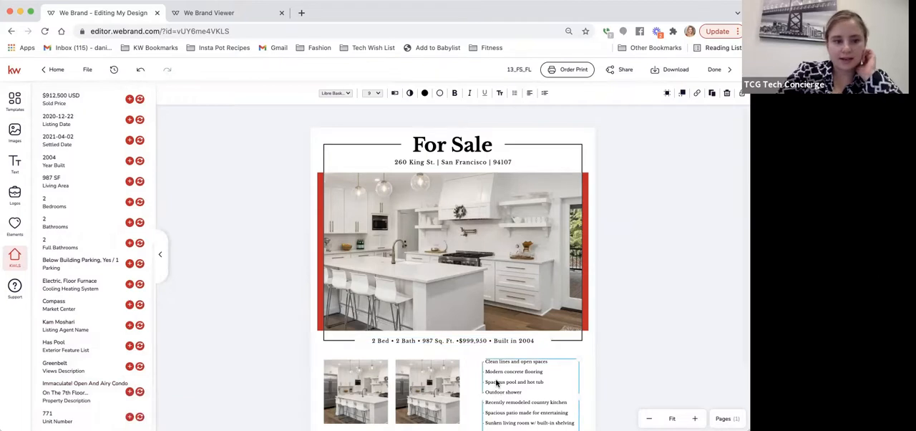
scroll(496, 383, "down", 3)
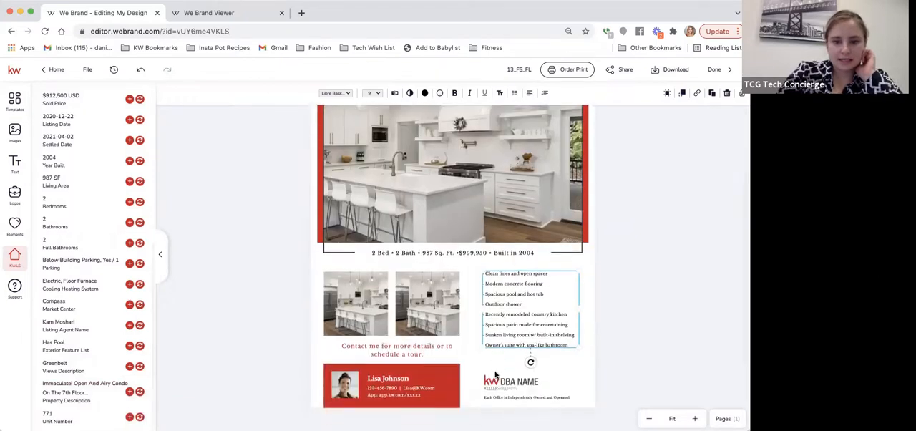
double_click(523, 332)
left_click(573, 335)
left_click_drag(568, 344, 484, 273)
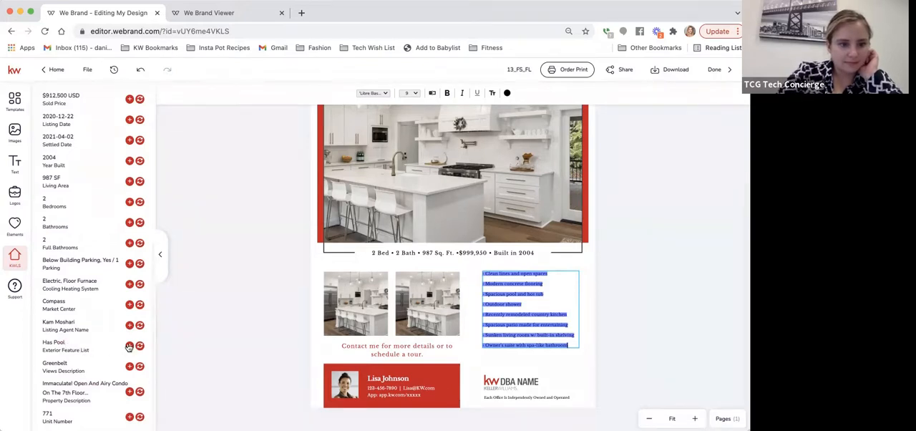
left_click(140, 393)
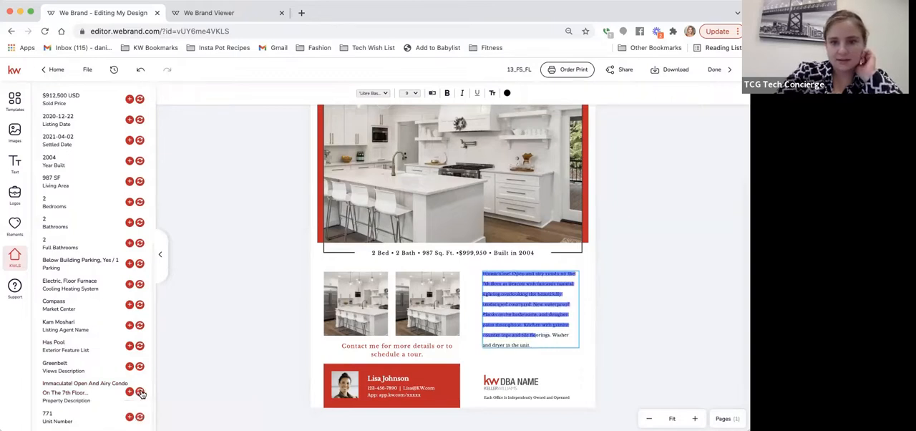
left_click(558, 339)
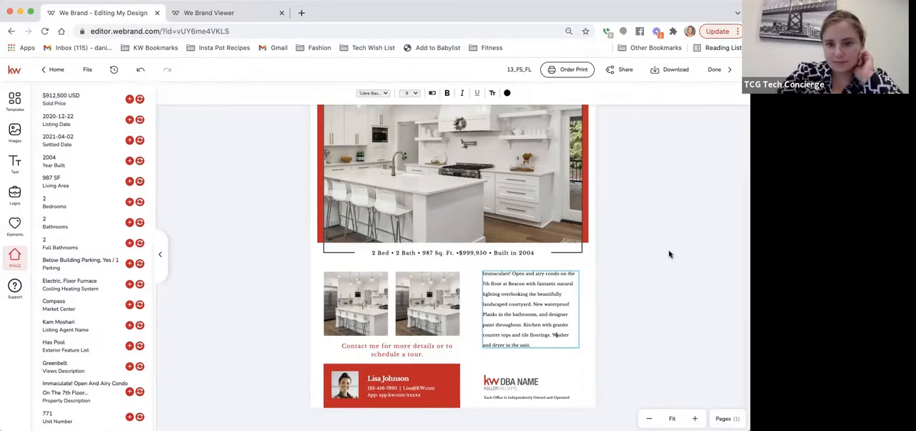
key("Escape")
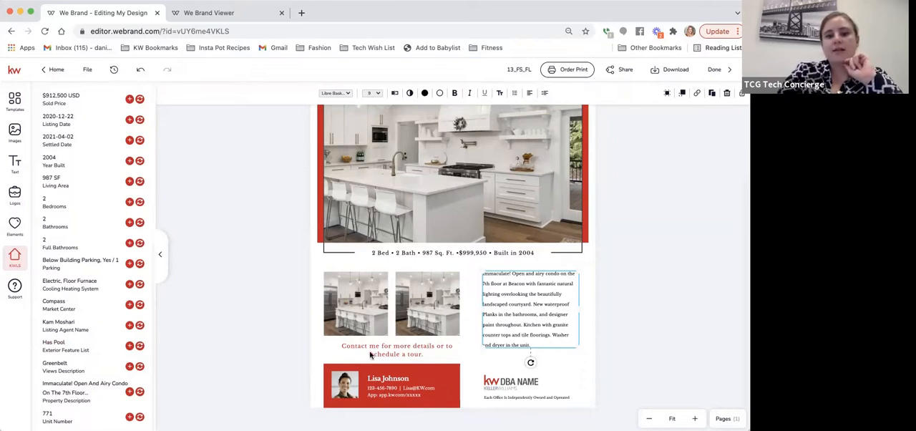
Step: Replace the DBA NAME placeholder logo with the first KW San Francisco logo from the saved assets and enlarge it slightly
left_click(501, 387)
mouse_move(71, 124)
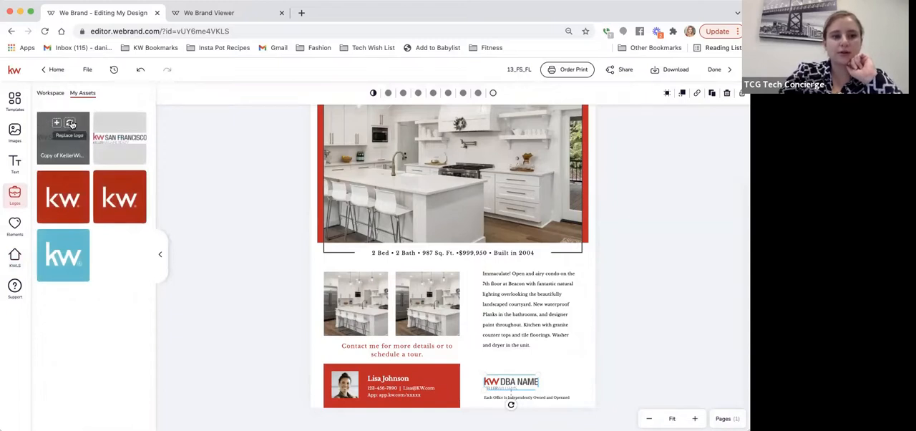
left_click(71, 123)
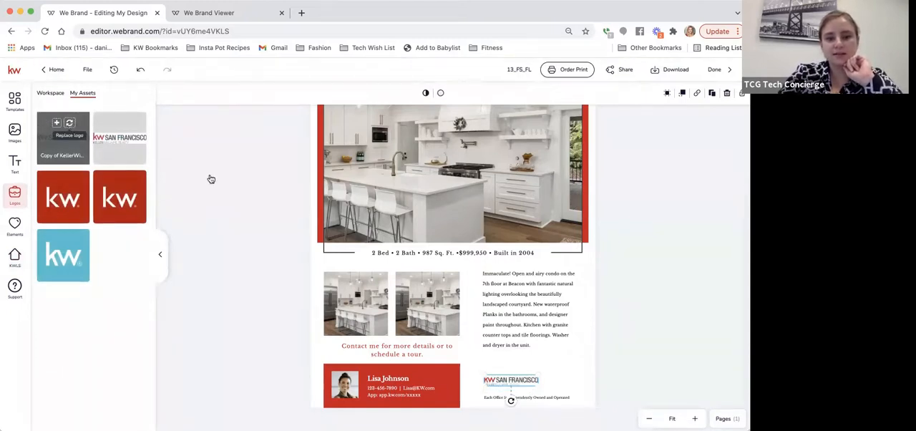
left_click_drag(539, 387, 560, 392)
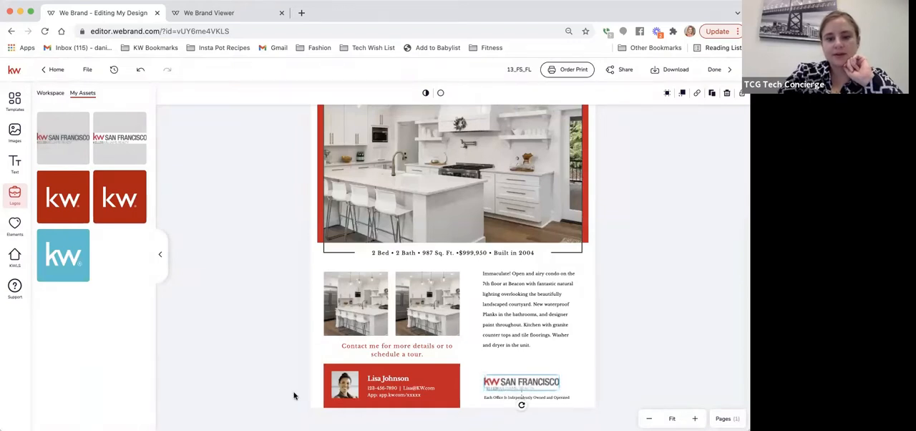
Step: Replace the placeholder headshot in the red contact block with the saved image named Agent photo
left_click(354, 383)
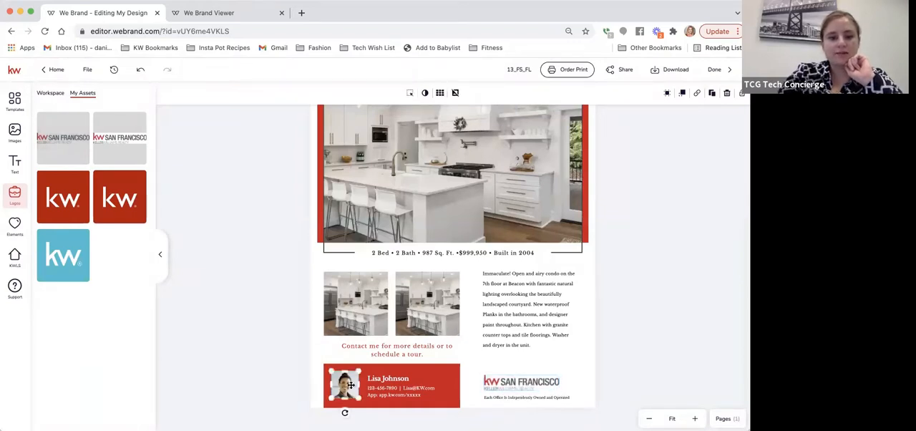
left_click(11, 128)
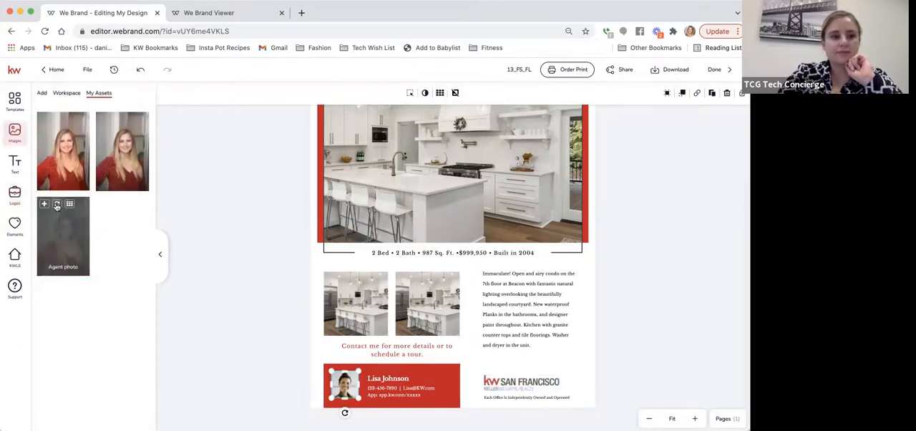
left_click(56, 206)
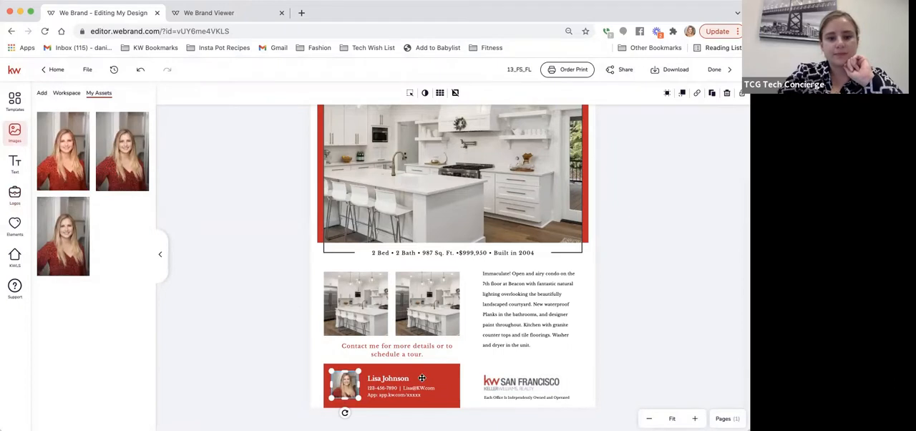
Step: Replace the placeholder name in the red contact block with the agent's full name and save it
left_click(398, 381)
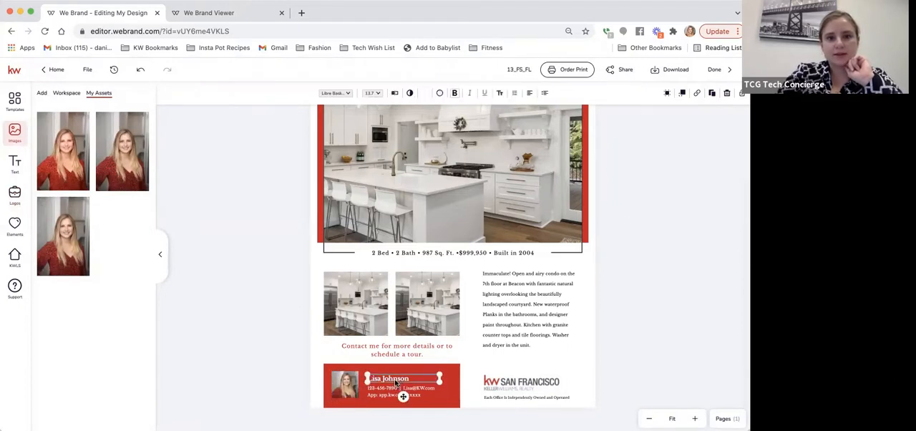
left_click(395, 93)
key("super+a")
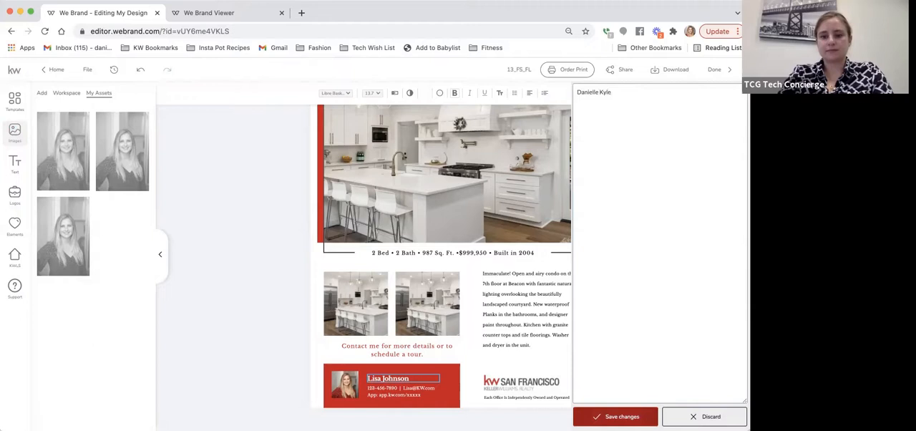
left_click(615, 416)
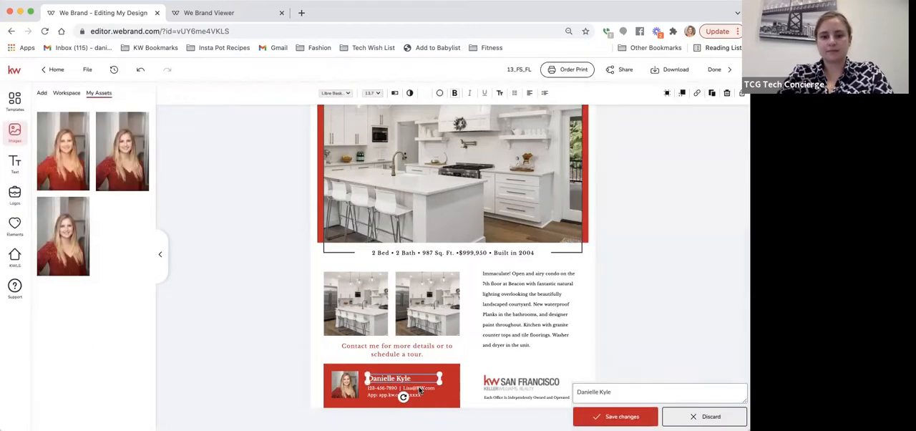
Step: Open the contact details text below the agent's name and replace the placeholder phone number with the agent's phone number
left_click(421, 388)
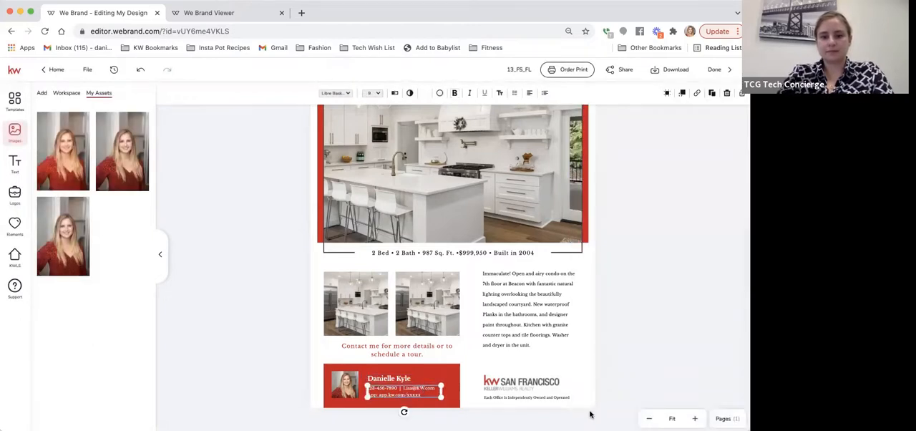
left_click(394, 94)
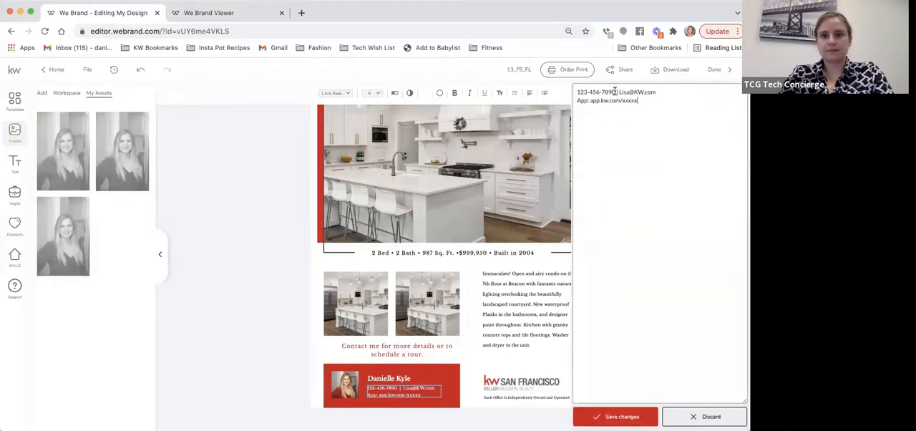
left_click_drag(614, 91, 566, 96)
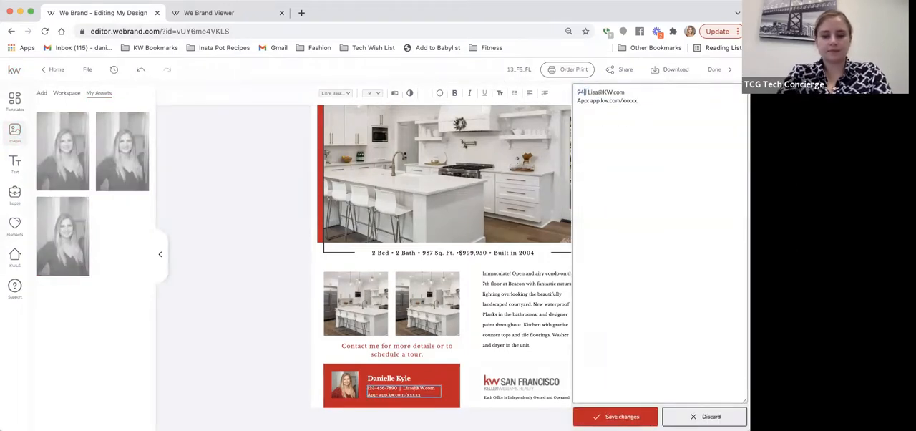
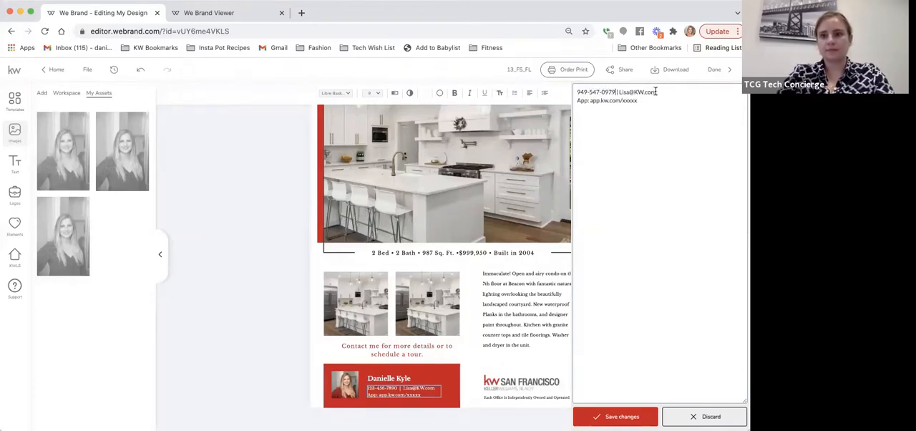
Step: Replace the placeholder e-mail and app link with the agent's e-mail and web address, and save the contact details
left_click_drag(656, 91, 620, 91)
key("BackSpace")
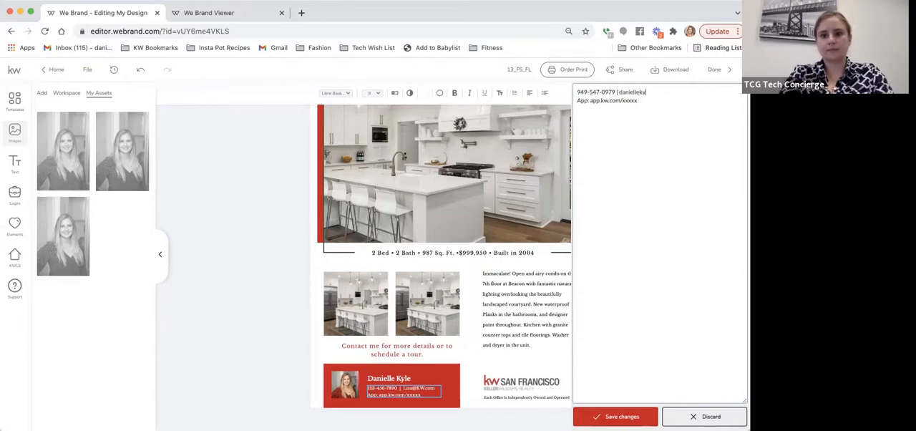
left_click_drag(640, 100, 555, 103)
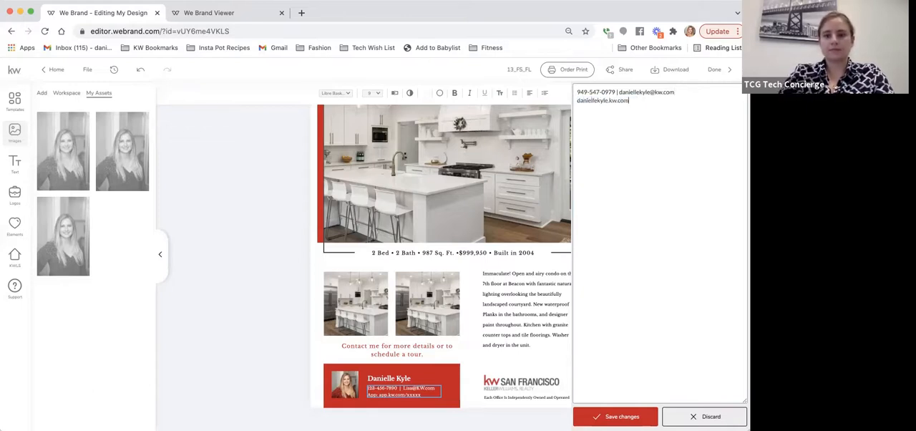
left_click(615, 416)
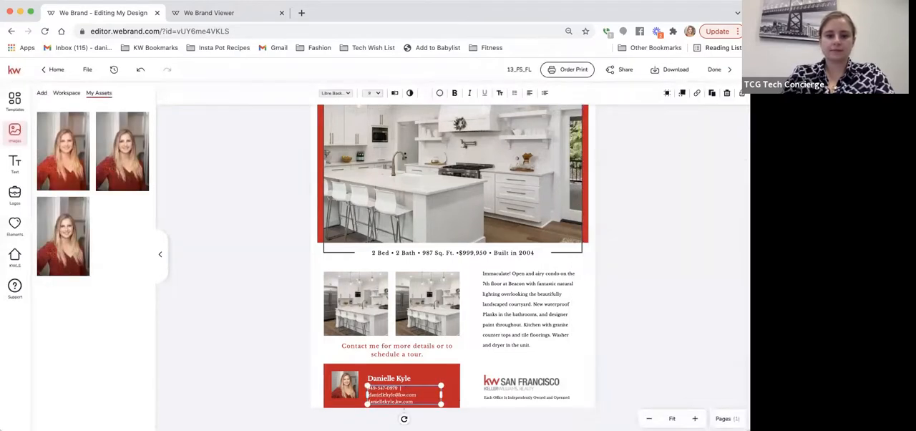
left_click(401, 390)
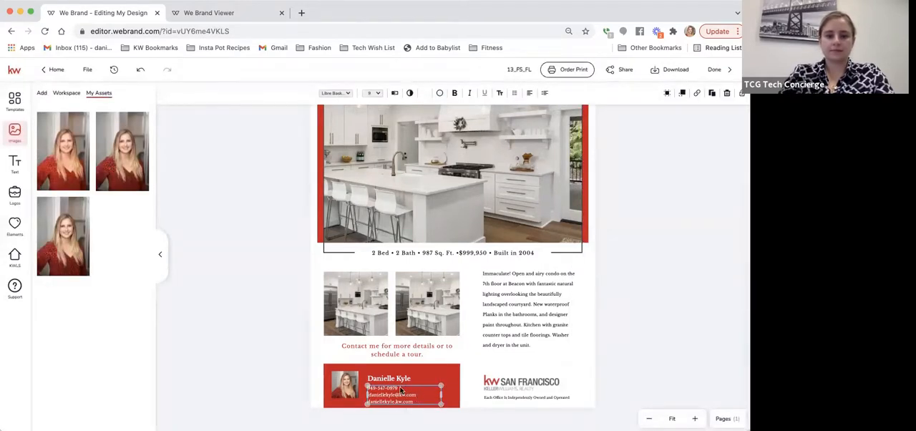
left_click(401, 390)
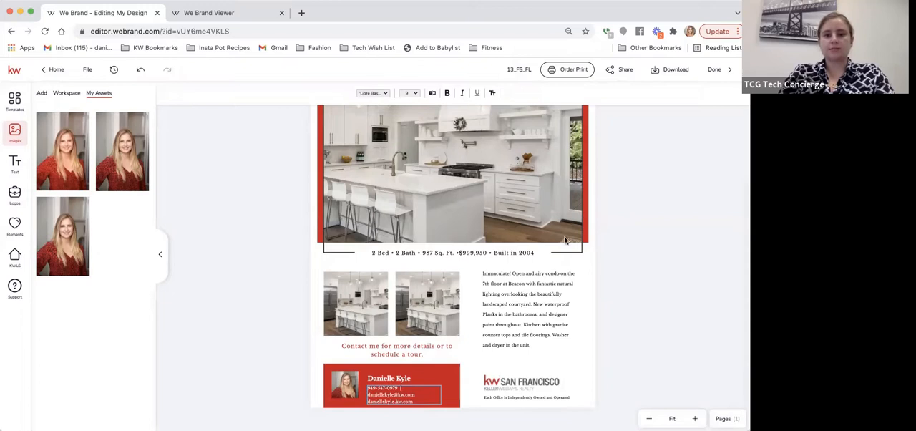
Step: Review the flier's download options for file type and pages, and close them without downloading
scroll(659, 216, "up", 3)
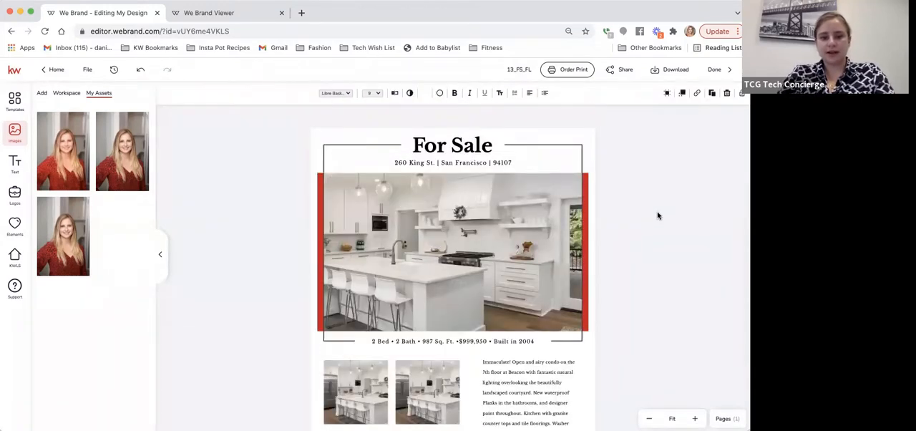
left_click(675, 70)
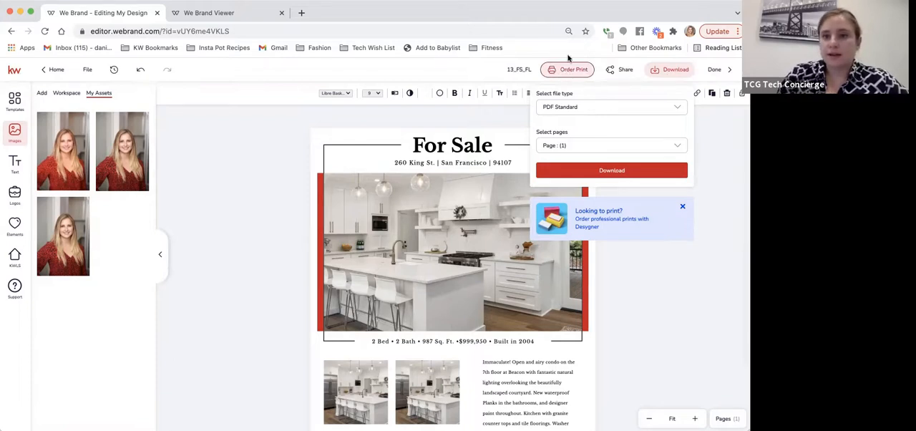
left_click(358, 349)
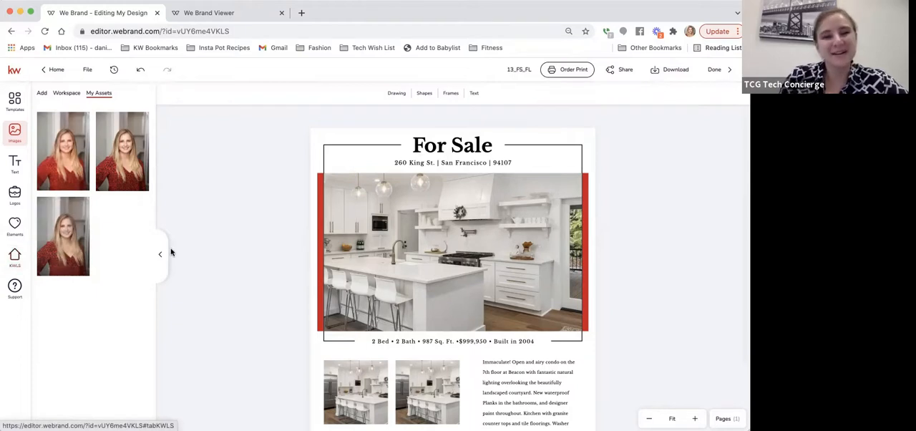
Step: Replace the flier's main kitchen photo with the listing's living room photo that shows the round dining table
left_click(407, 263)
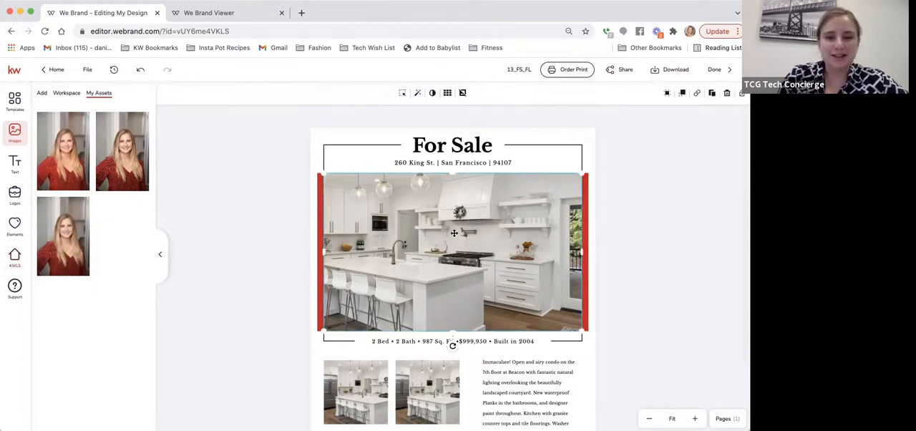
left_click(16, 260)
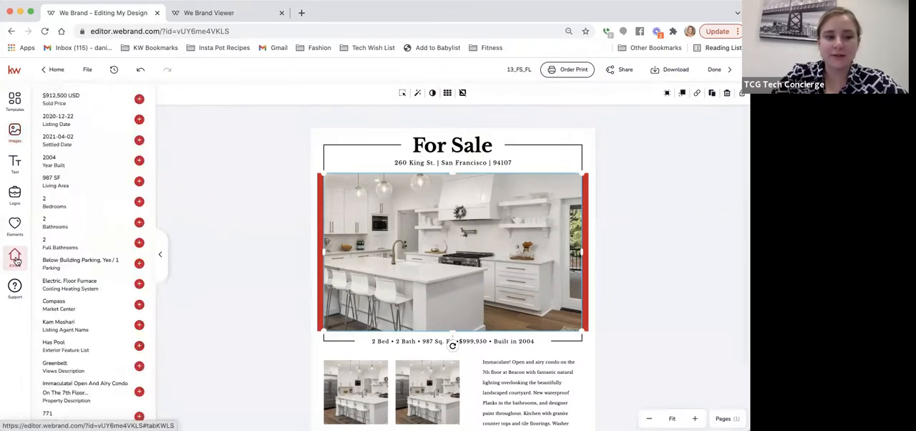
scroll(74, 186, "up", 2)
scroll(71, 186, "up", 3)
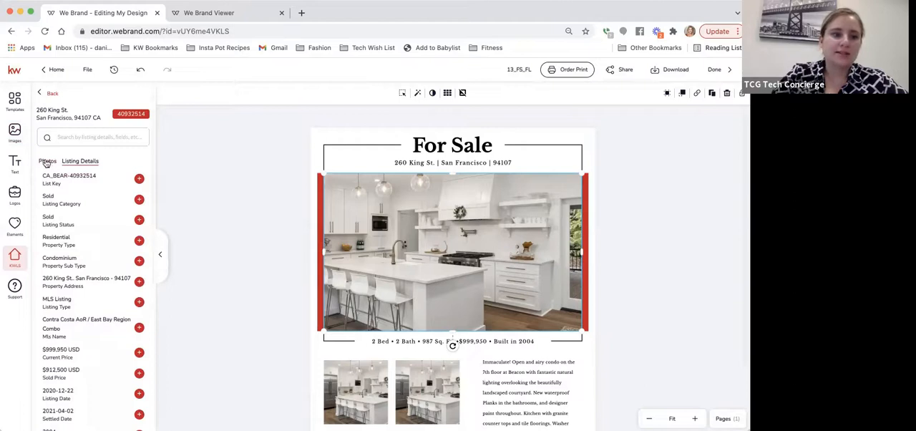
left_click(46, 162)
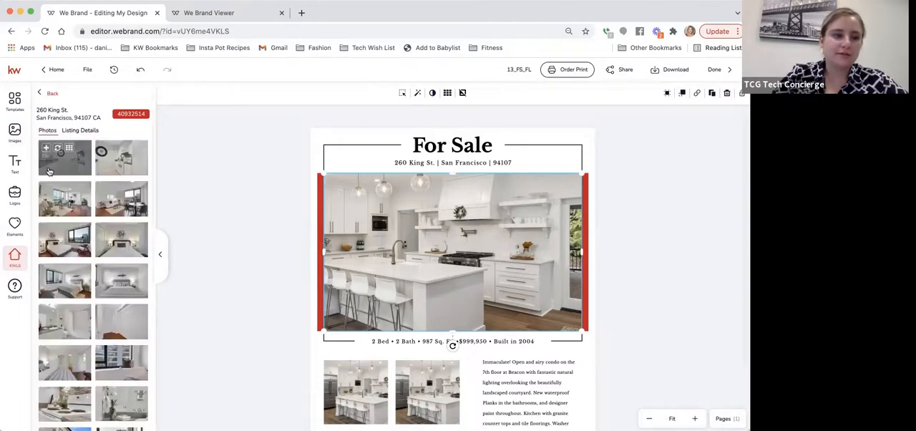
scroll(82, 226, "down", 1)
scroll(82, 226, "down", 2)
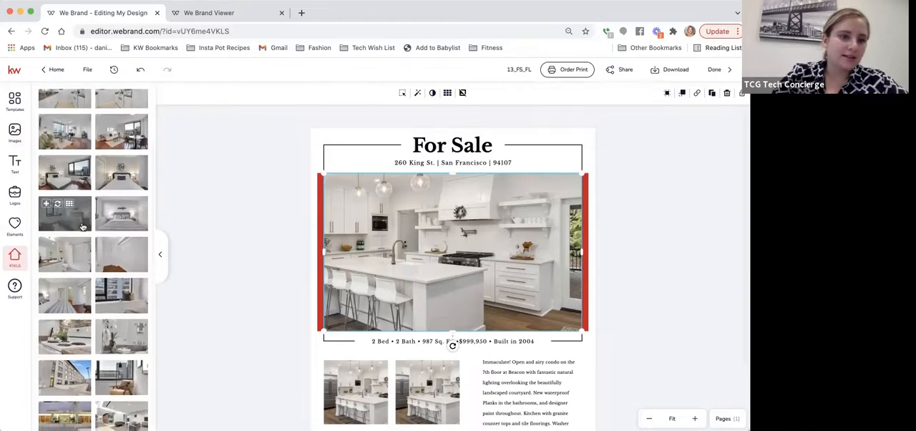
scroll(82, 227, "up", 2)
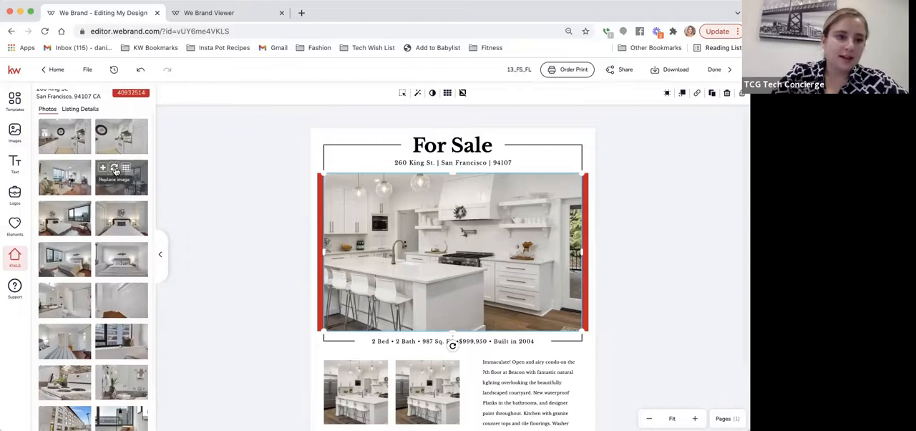
left_click(116, 171)
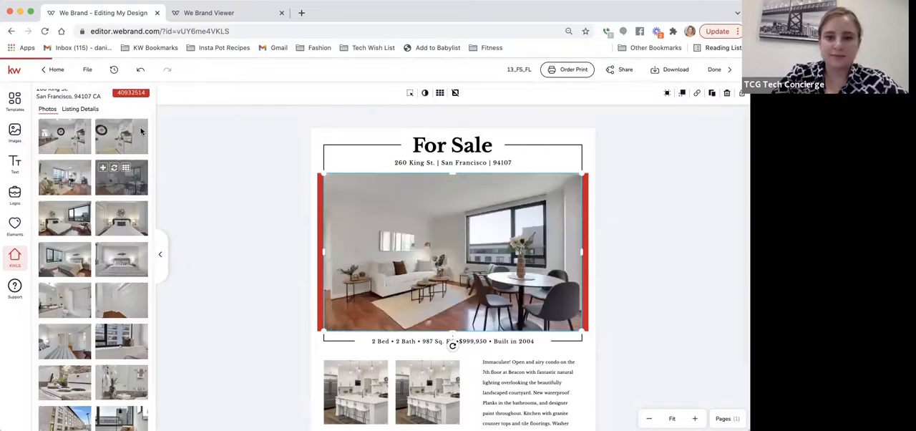
Step: Replace the two small placeholder photos with the listing's bedroom photo on the left and its kitchen photo on the right
scroll(421, 240, "down", 2)
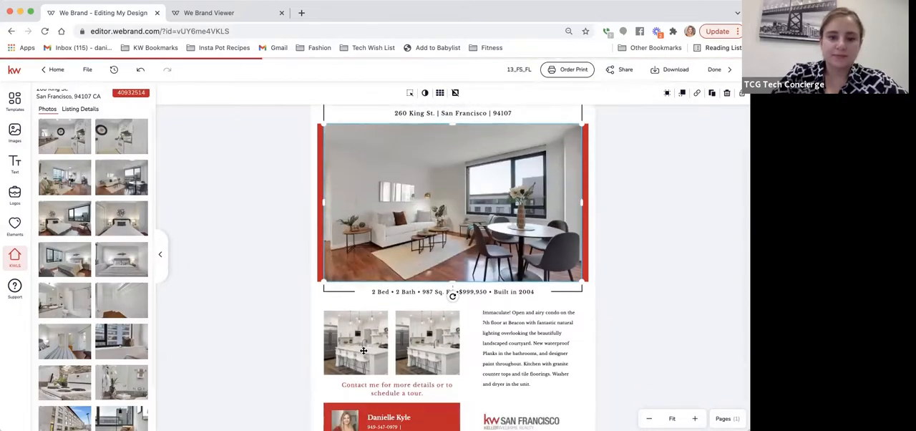
left_click(364, 350)
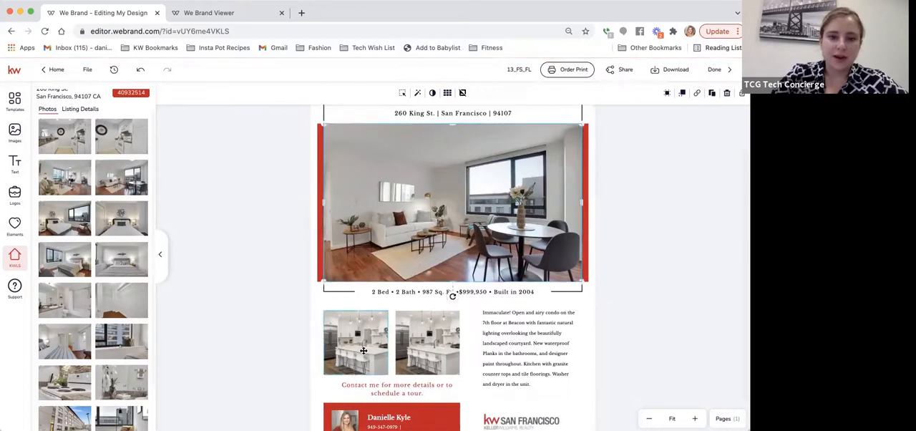
left_click(57, 211)
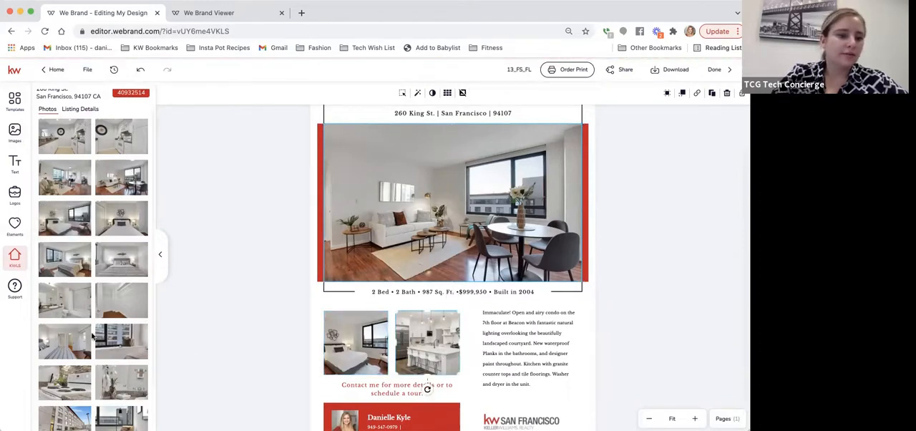
scroll(92, 335, "down", 2)
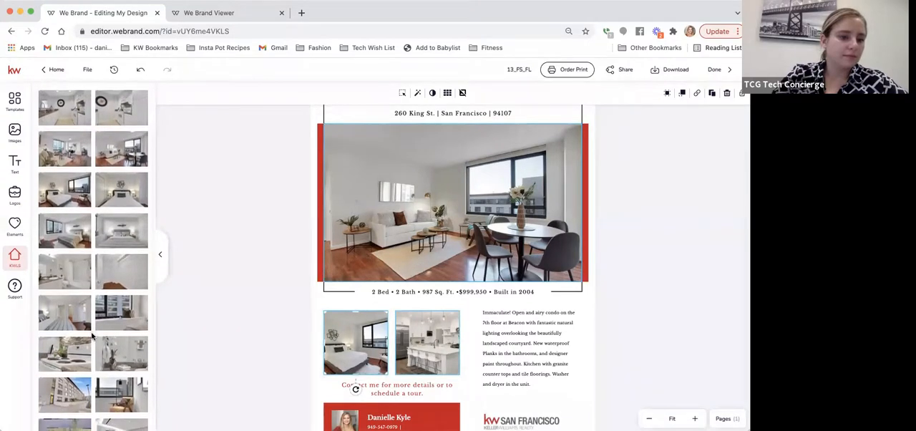
scroll(92, 335, "down", 2)
scroll(92, 335, "down", 1)
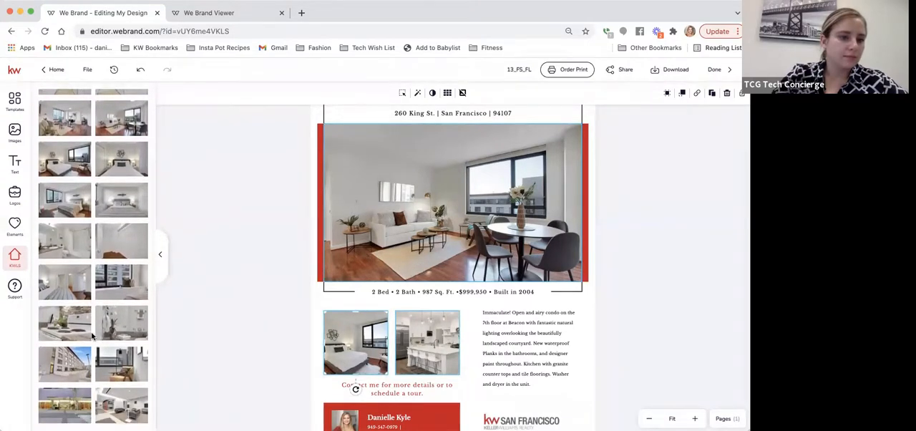
scroll(91, 335, "up", 3)
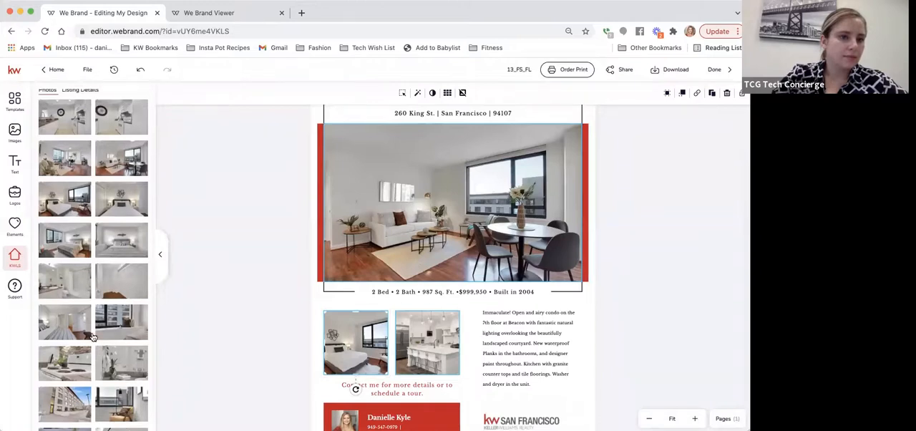
left_click(57, 109)
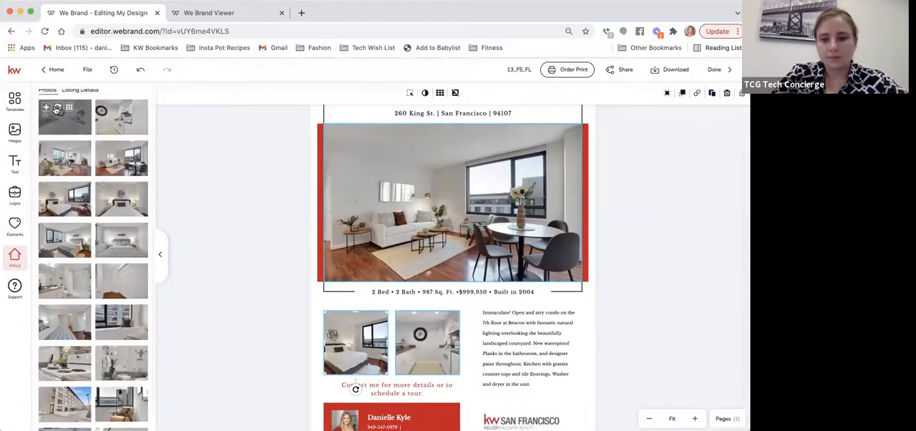
left_click(660, 245)
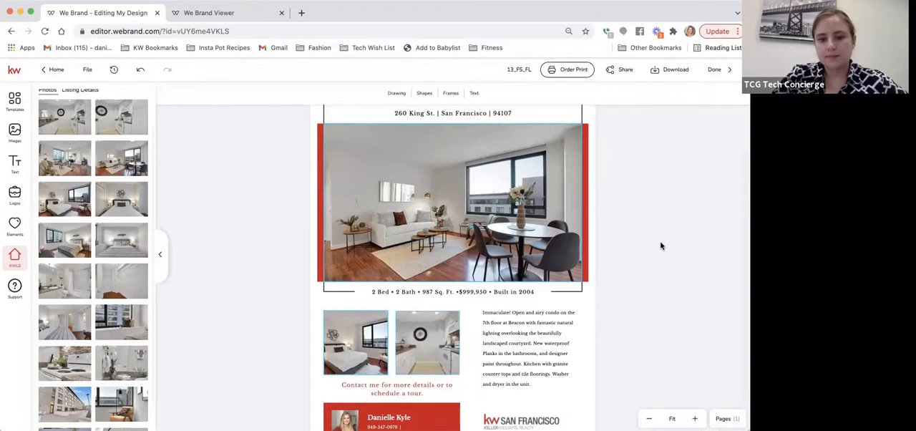
Step: Rename the flier as Test For Sale Flyer and finish editing to return to the Designs list
scroll(614, 299, "down", 2)
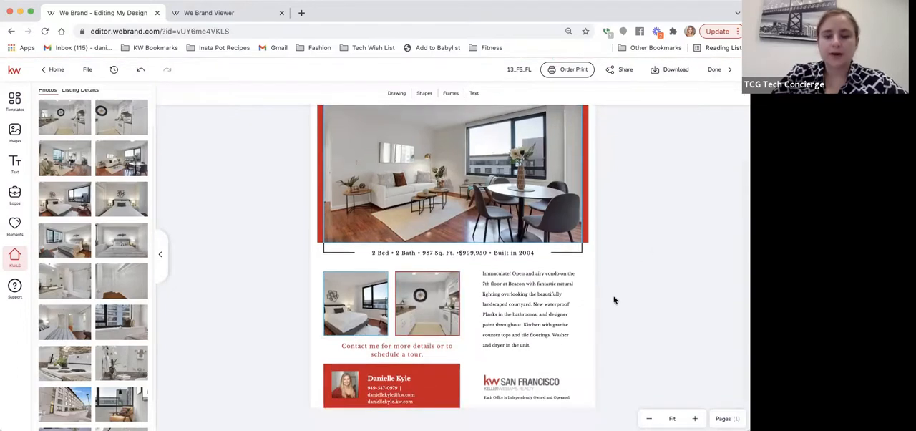
scroll(519, 322, "up", 5)
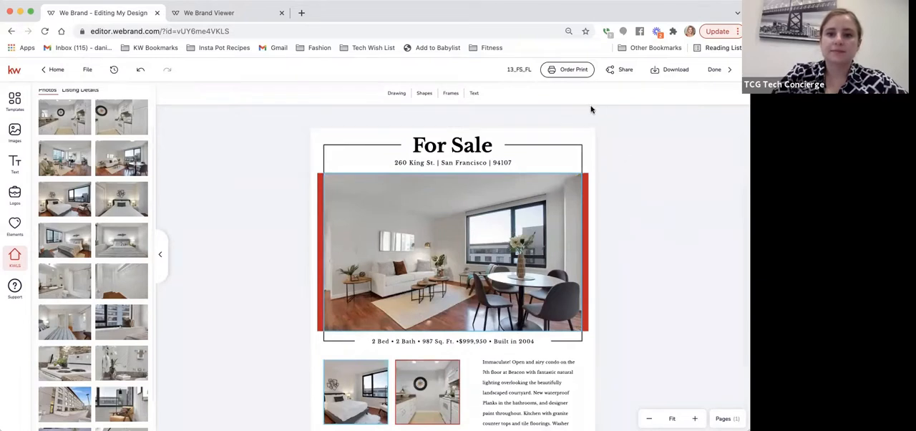
left_click(516, 71)
type("1")
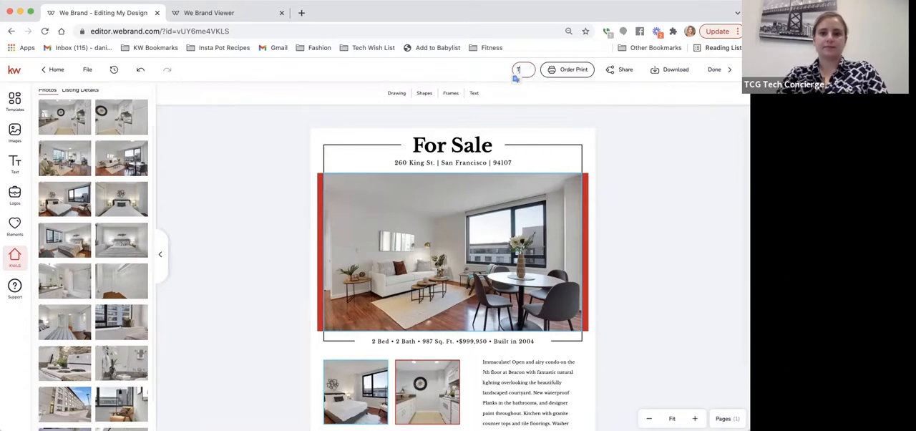
type("est For Sale Flyer")
left_click(621, 217)
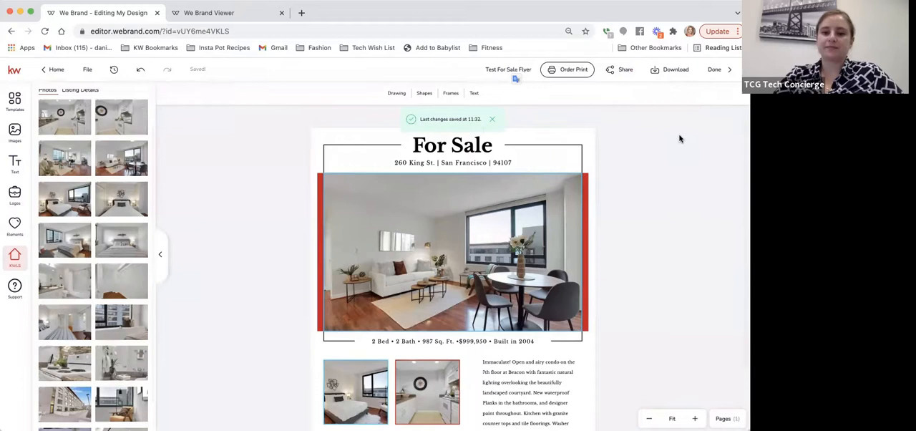
left_click(729, 71)
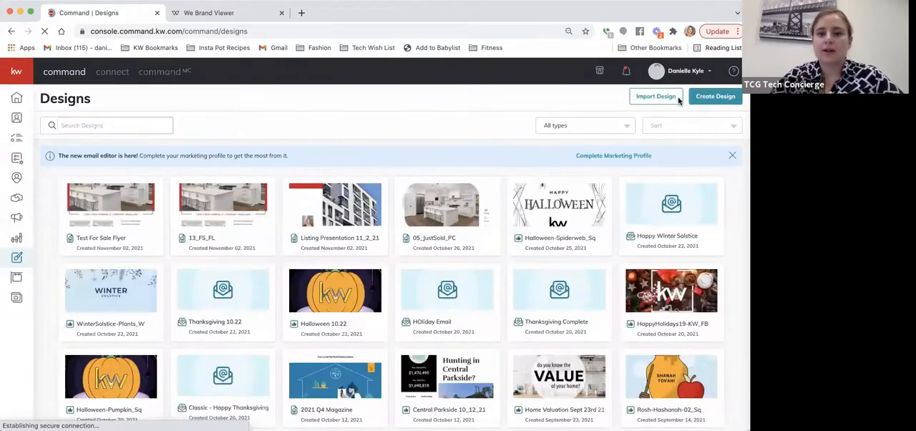
Step: Start a new Social design with photos and text imported from a listing
left_click(716, 97)
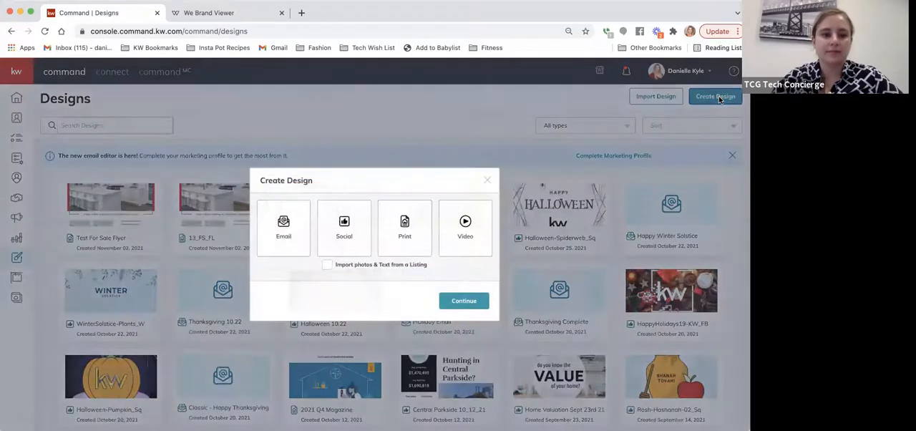
left_click(342, 239)
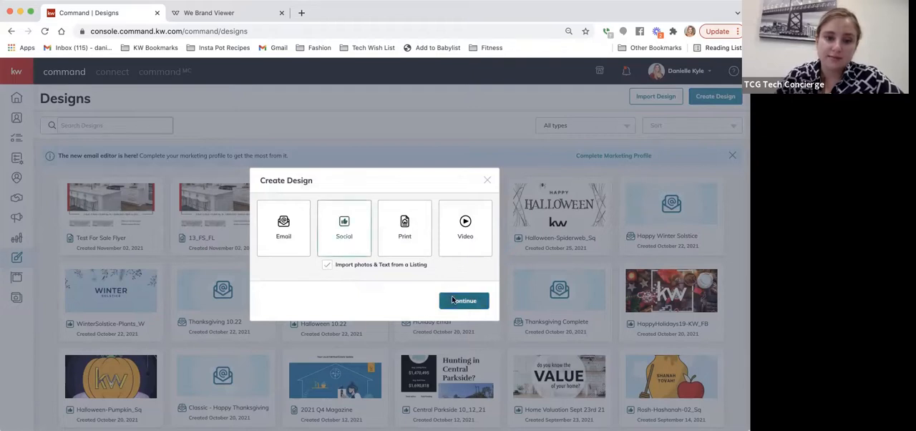
left_click(463, 300)
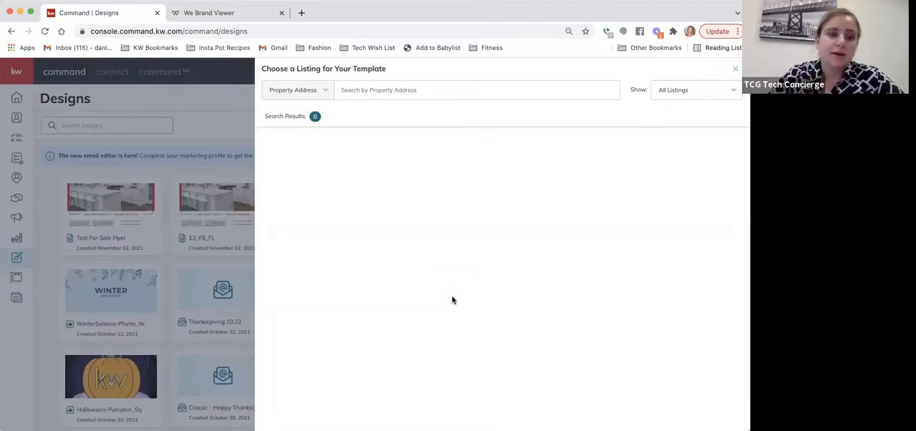
Step: Search the listings by the copied property address and select the $2495000 San Francisco listing for the template
left_click(20, 13)
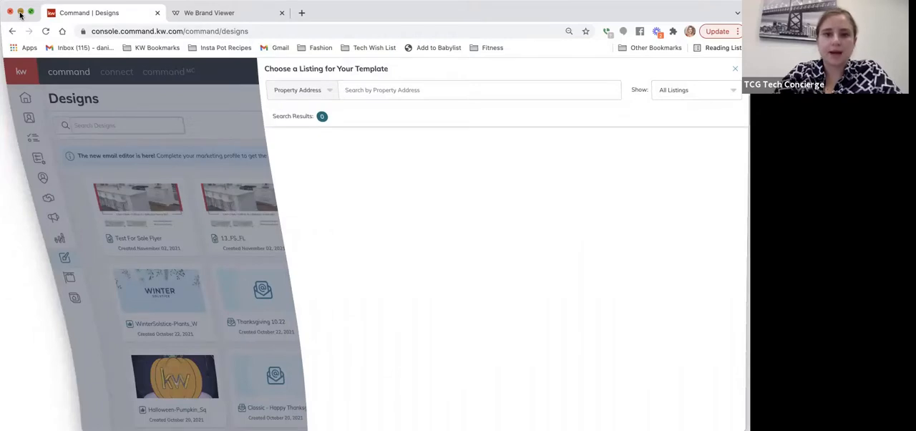
left_click(378, 89)
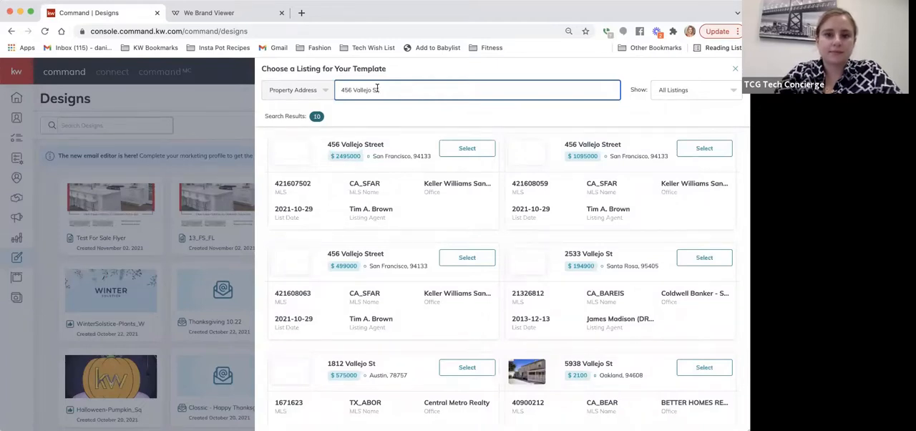
left_click(466, 148)
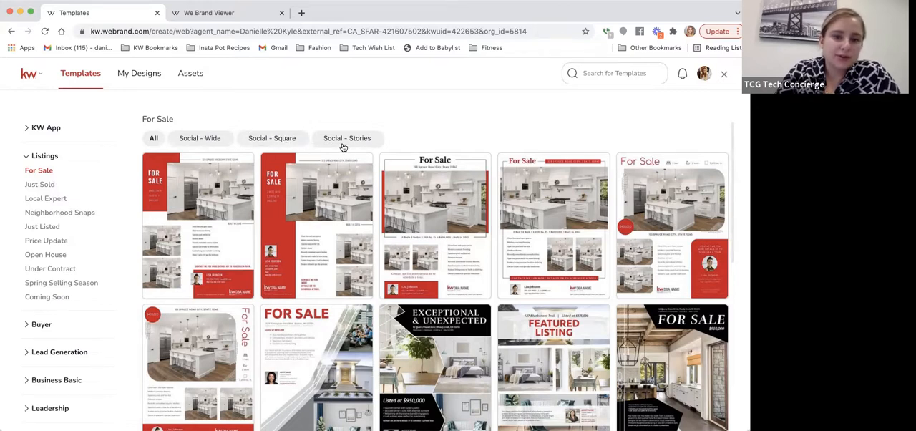
Step: Filter the For Sale templates to the Social - Square format and use the 05_FS_IG template
left_click(265, 138)
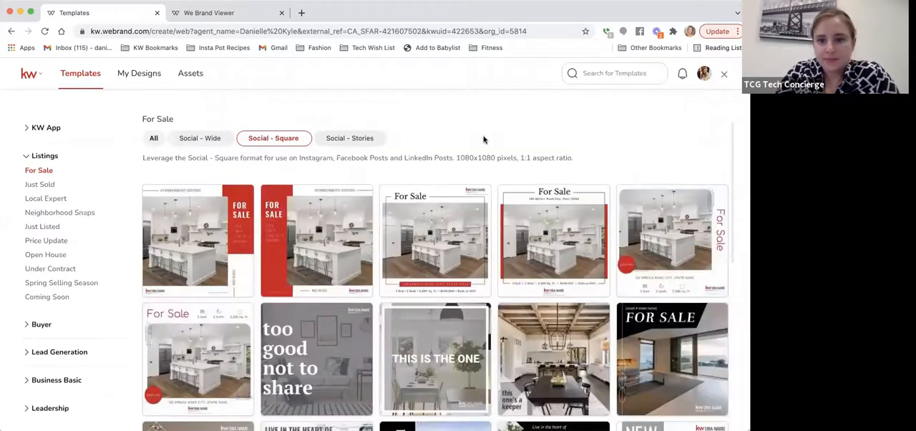
scroll(483, 139, "down", 1)
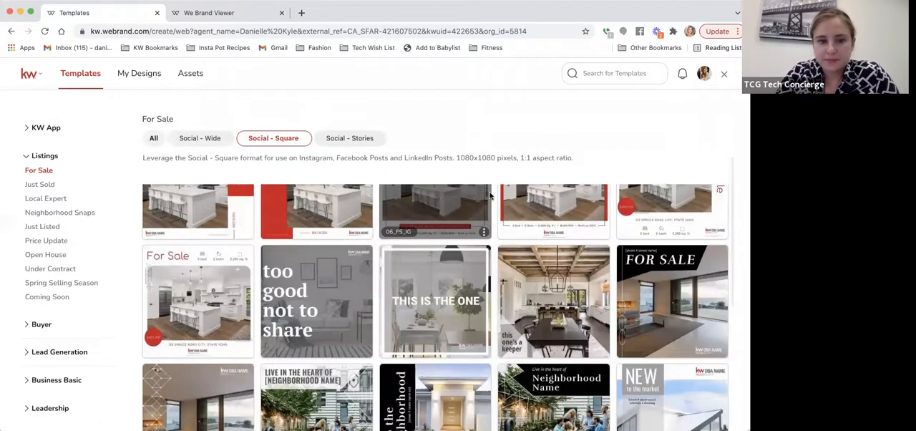
scroll(491, 195, "up", 1)
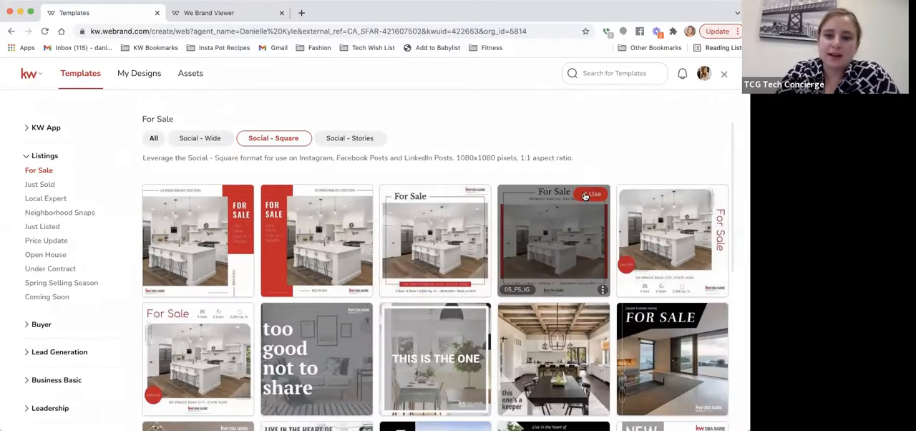
left_click(592, 197)
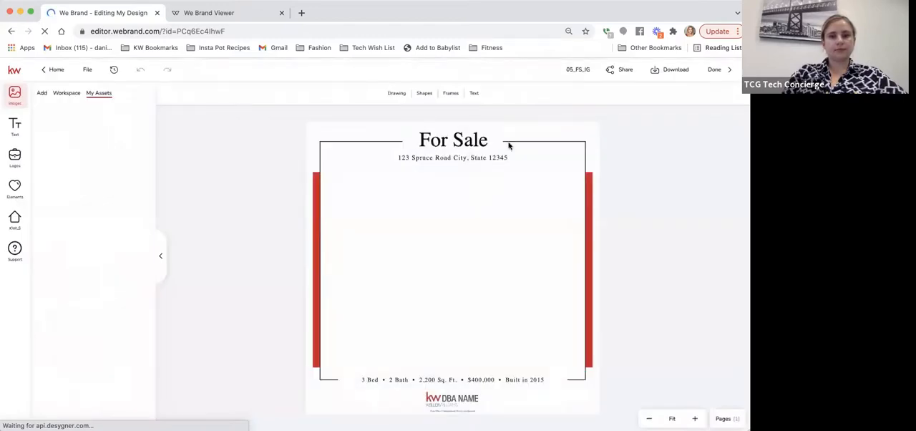
Step: Replace the "For Sale" headline of the square social post with "Just Listed"
left_click(449, 141)
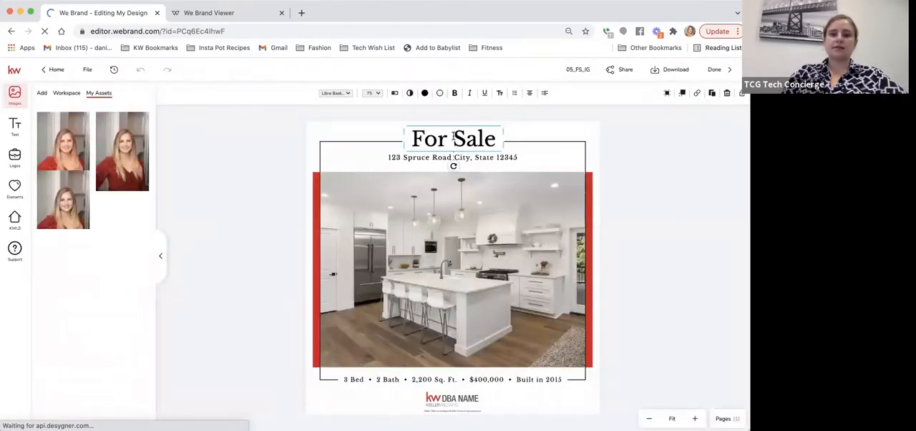
double_click(470, 142)
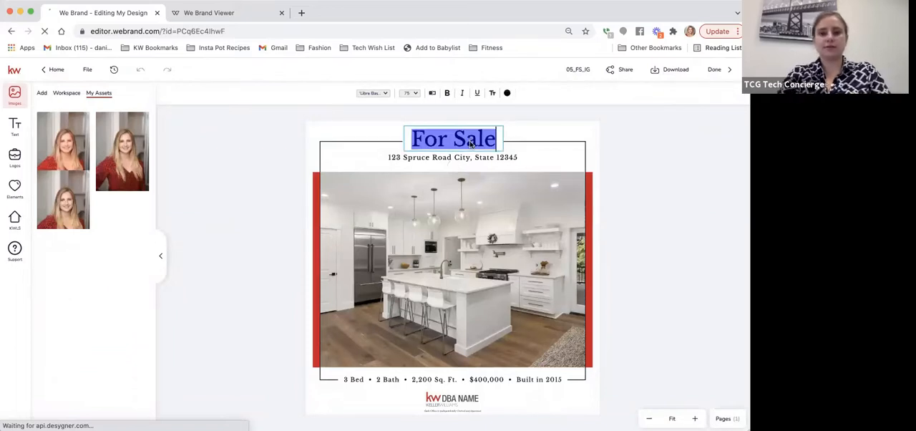
key("BackSpace")
type("Just ")
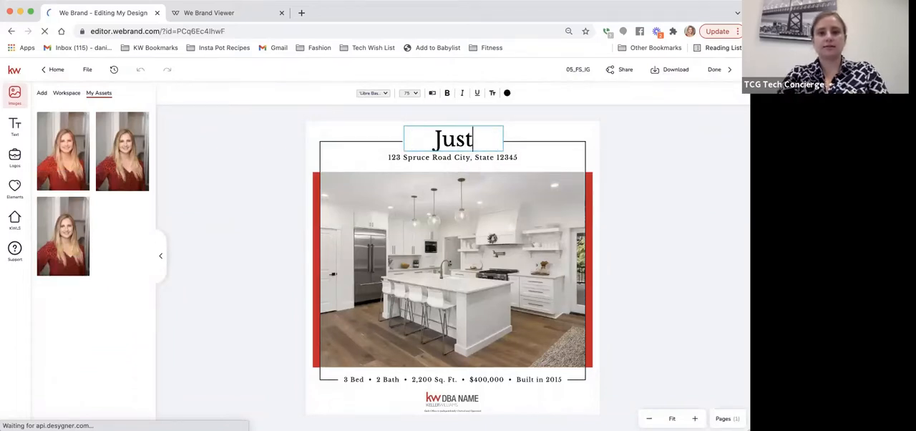
type("Listed")
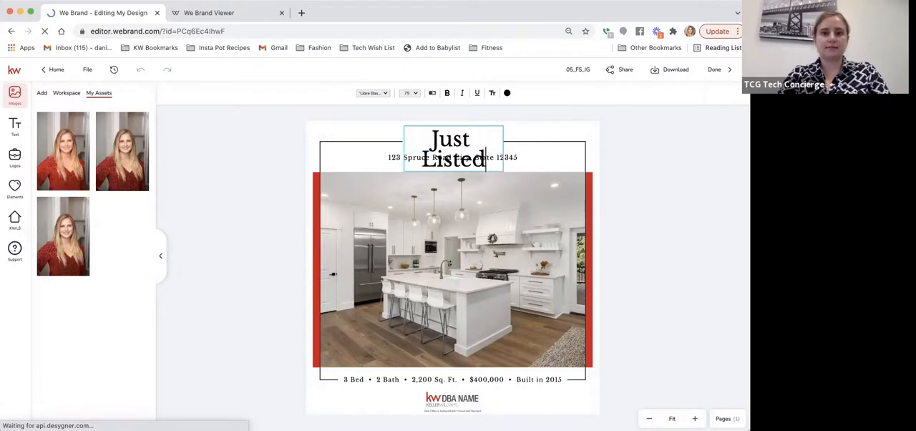
left_click(466, 142)
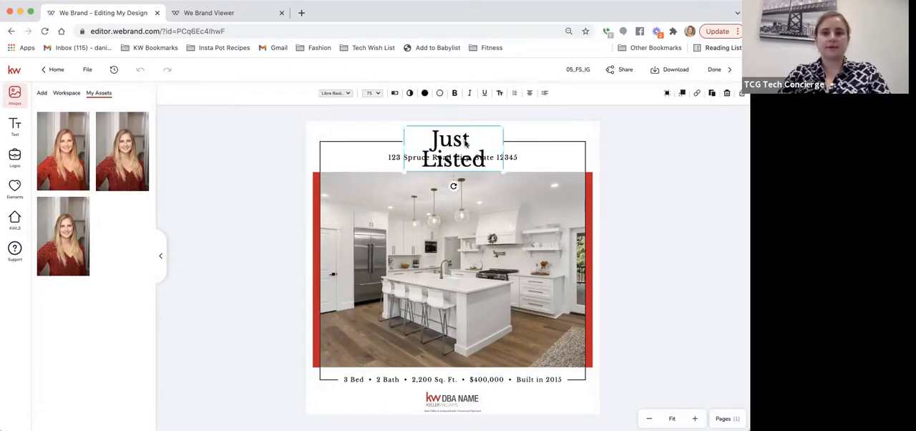
Step: Widen the "Just Listed" text box so the headline fits on one line, and centre it above the address
left_click_drag(521, 141, 534, 142)
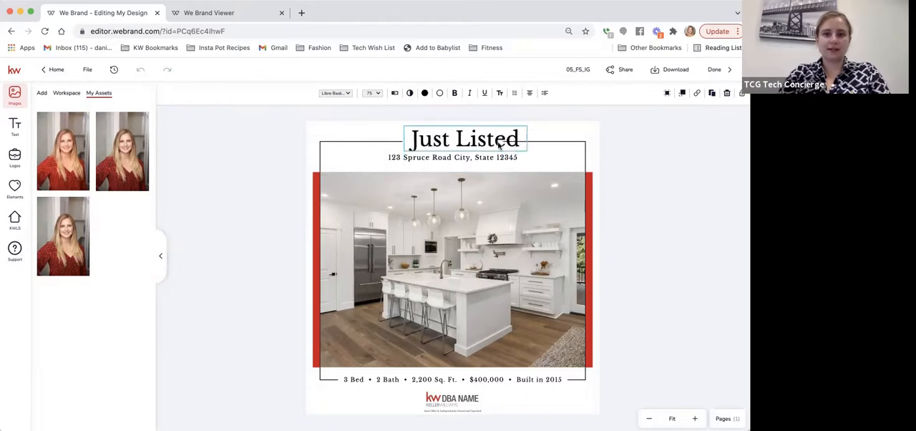
left_click_drag(476, 142, 465, 142)
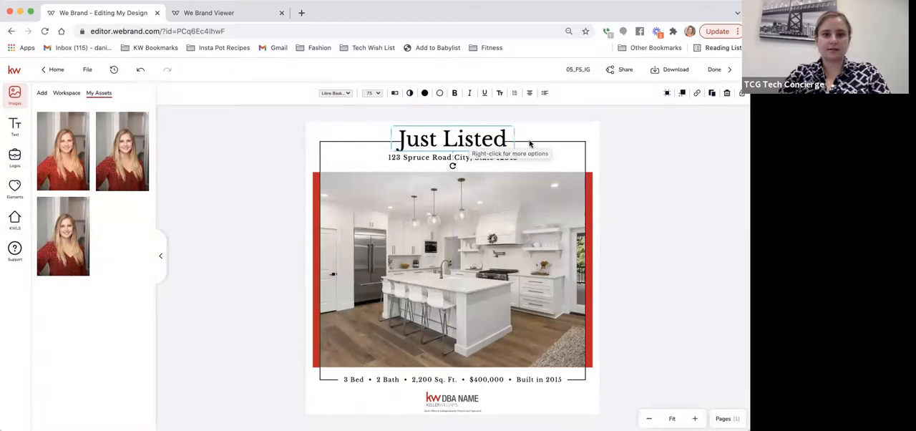
Step: Examine the border frame behind the headline and the headline's opacity and layer order options
left_click(527, 142)
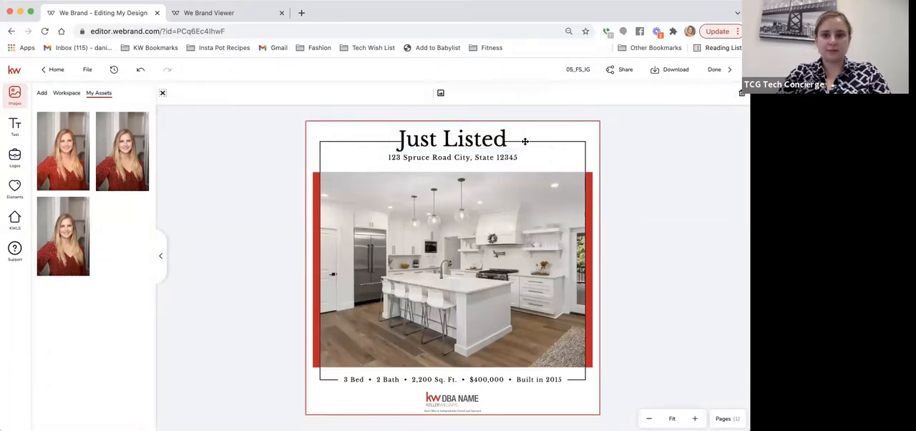
left_click(523, 142)
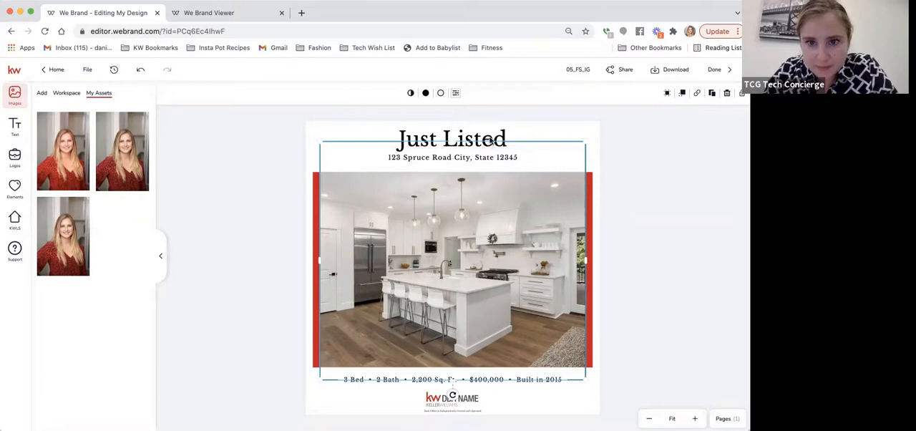
left_click(472, 146)
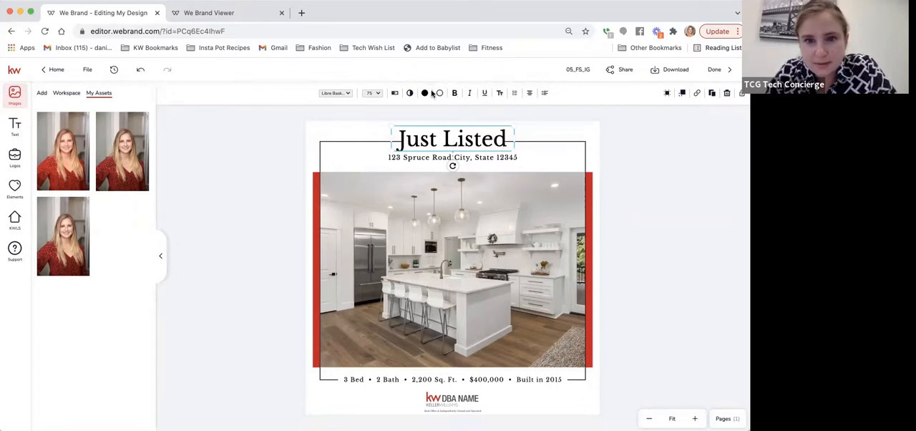
left_click(410, 94)
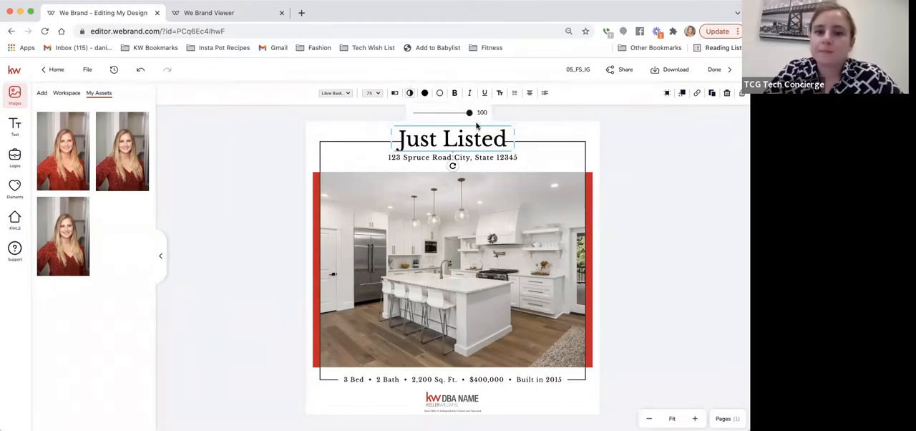
left_click_drag(406, 119, 492, 114)
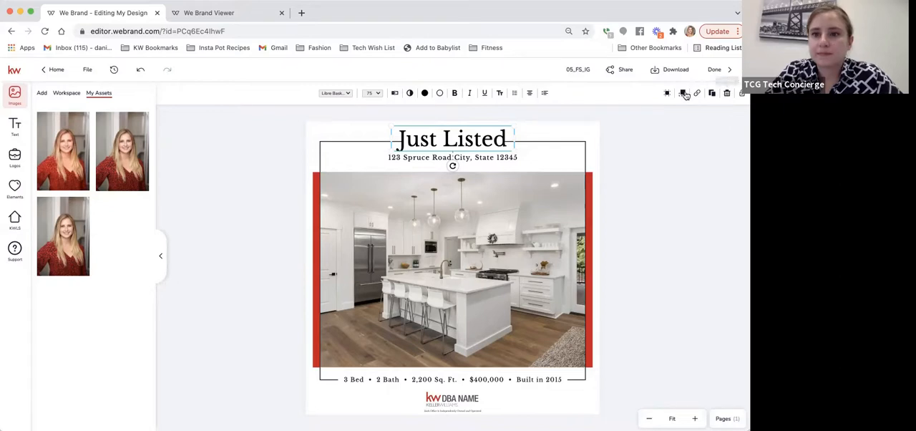
left_click(683, 94)
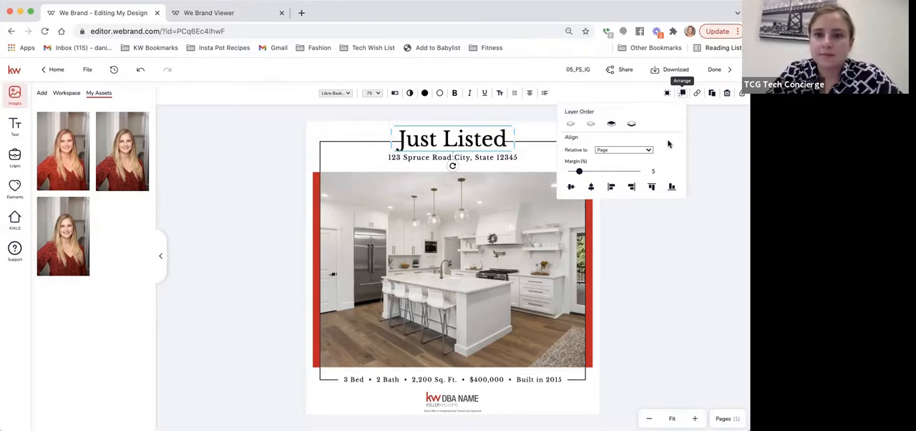
left_click(711, 157)
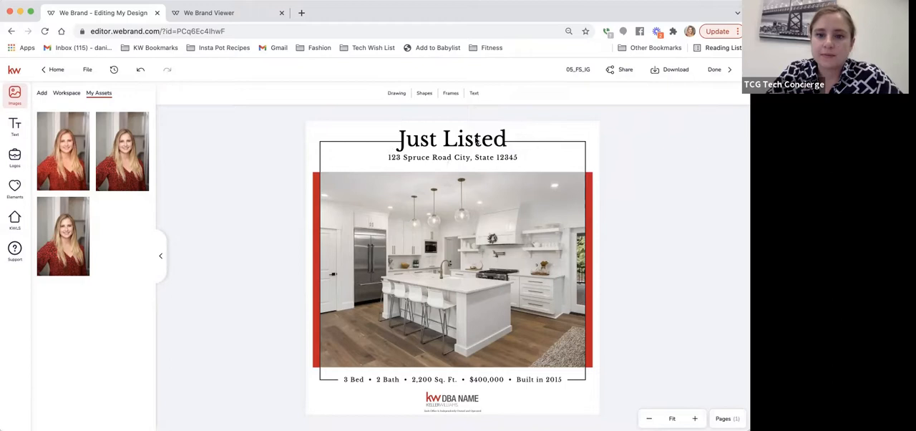
Step: Try moving the "Just Listed" headline below the address line and deleting the black border frame
left_click_drag(477, 141, 477, 174)
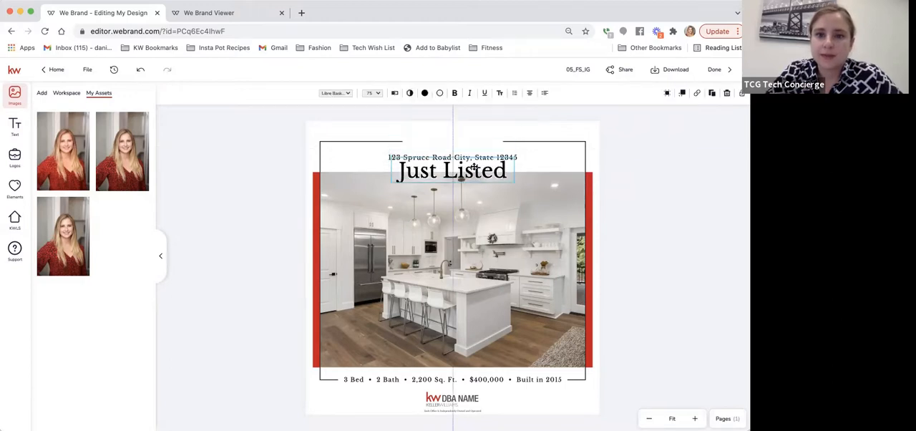
left_click(508, 143)
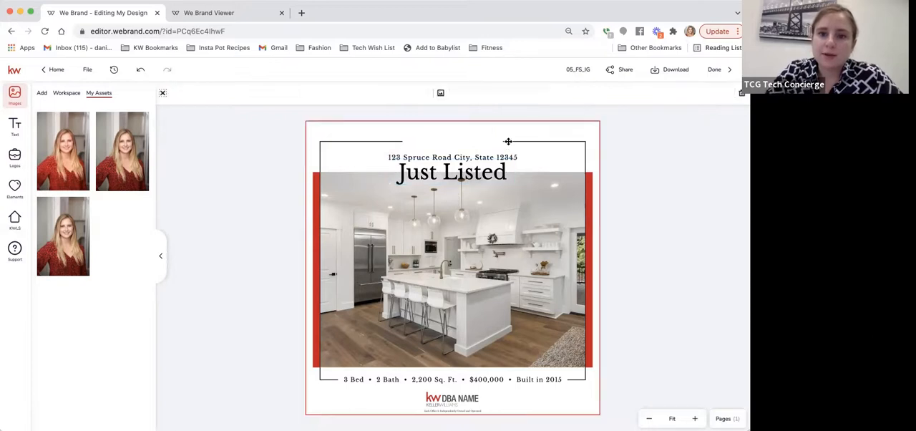
left_click(508, 141)
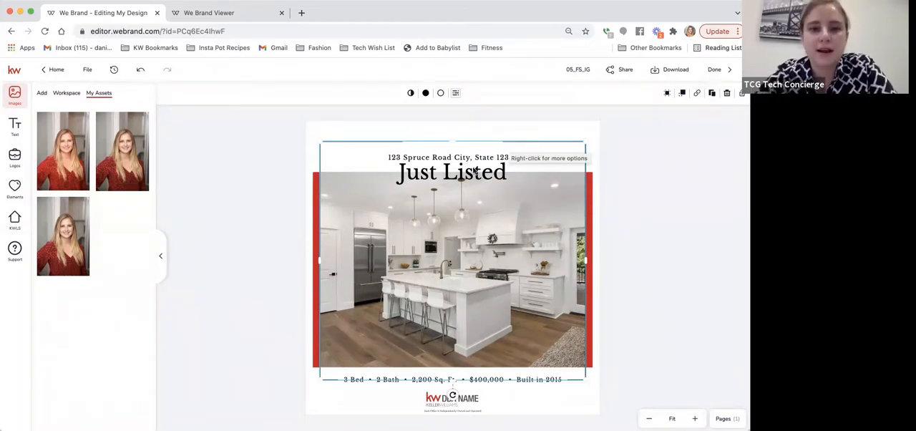
left_click(404, 134)
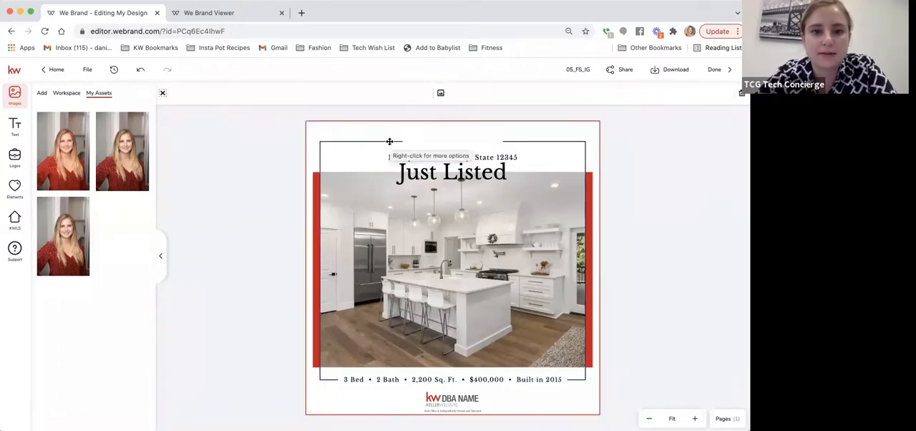
left_click(389, 141)
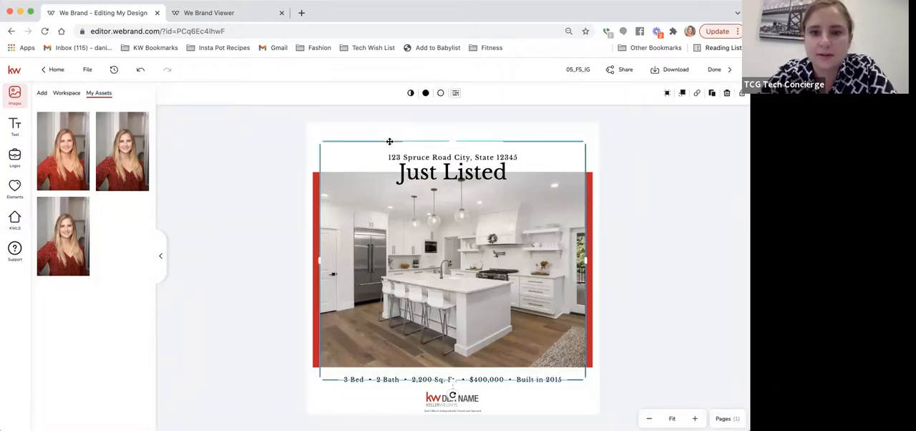
left_click(390, 144)
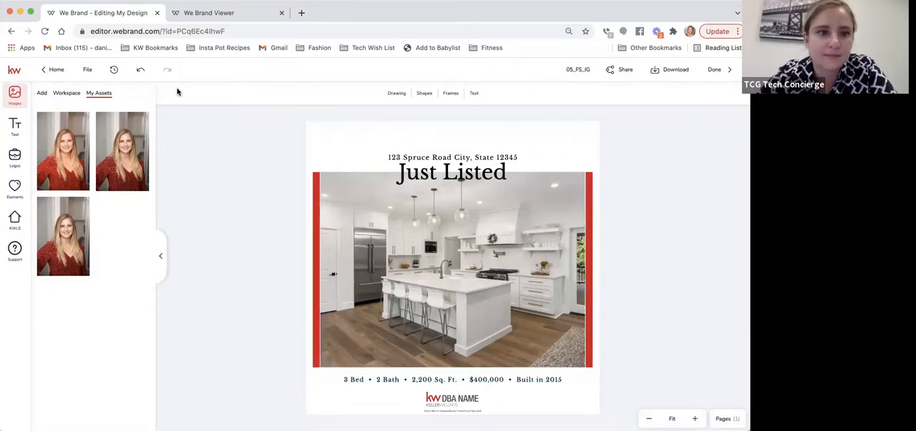
Step: Undo the border frame's deletion and the headline's move below the address
left_click(139, 69)
left_click(139, 69)
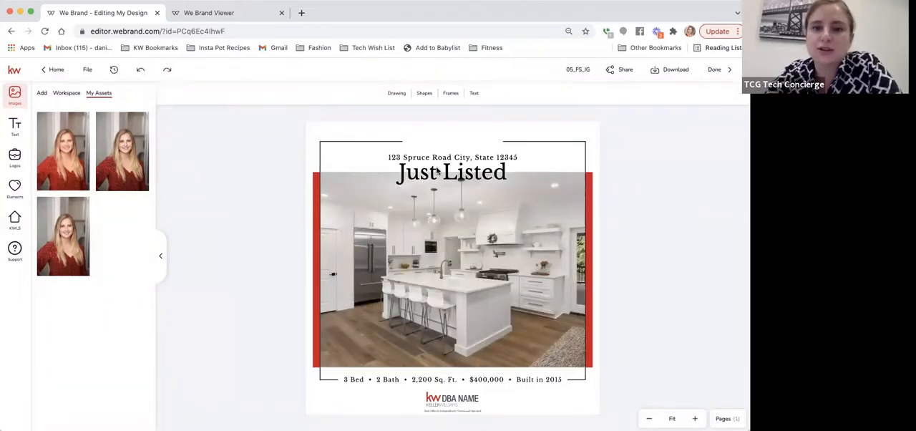
left_click(139, 70)
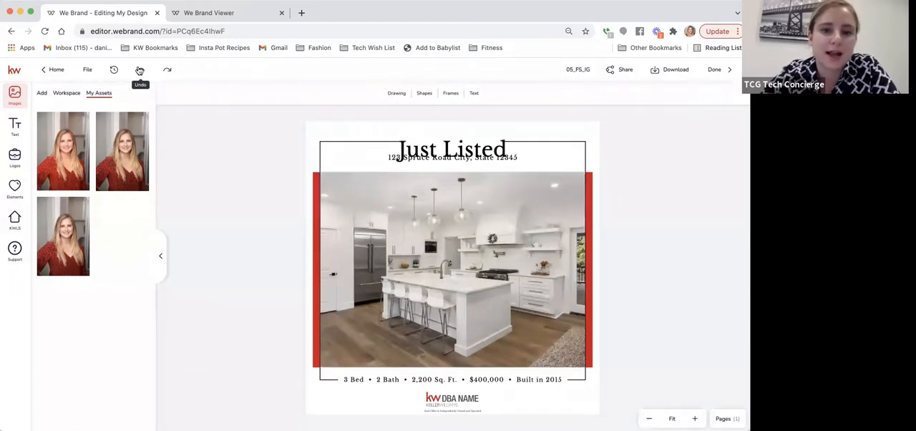
left_click(140, 69)
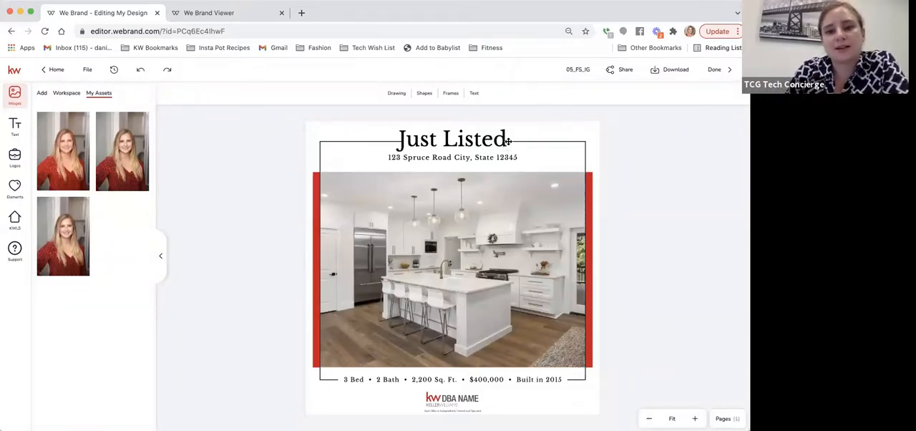
Step: Show the imported listing's data and replace the placeholder address with its street, city and ZIP code, separated by vertical bars
left_click(441, 159)
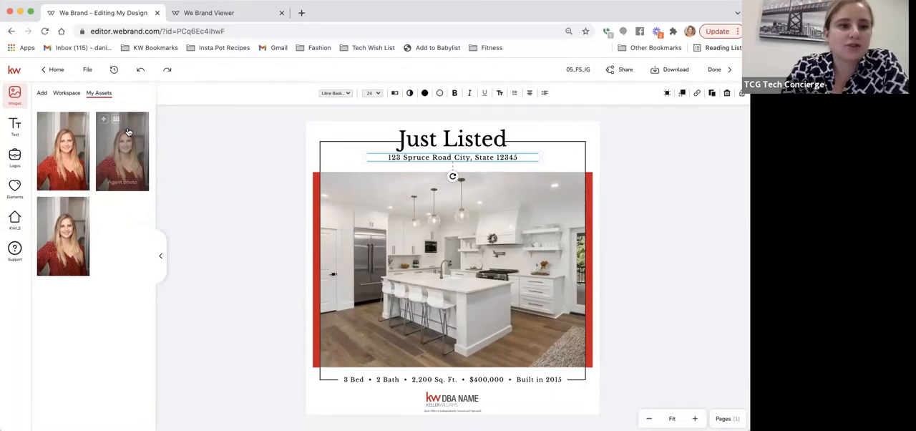
left_click(15, 217)
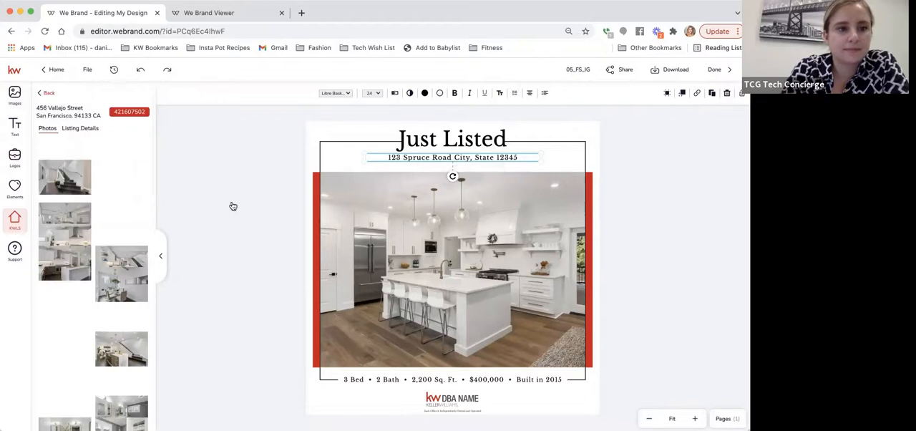
left_click(404, 158)
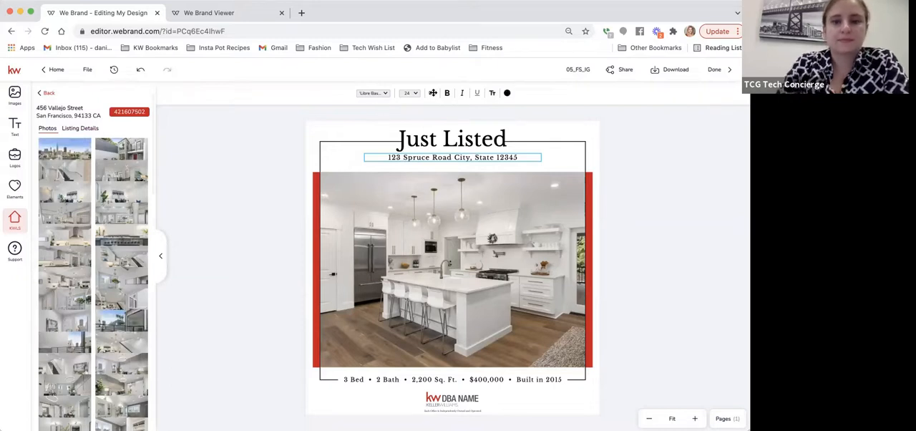
left_click(433, 96)
left_click_drag(665, 93, 558, 94)
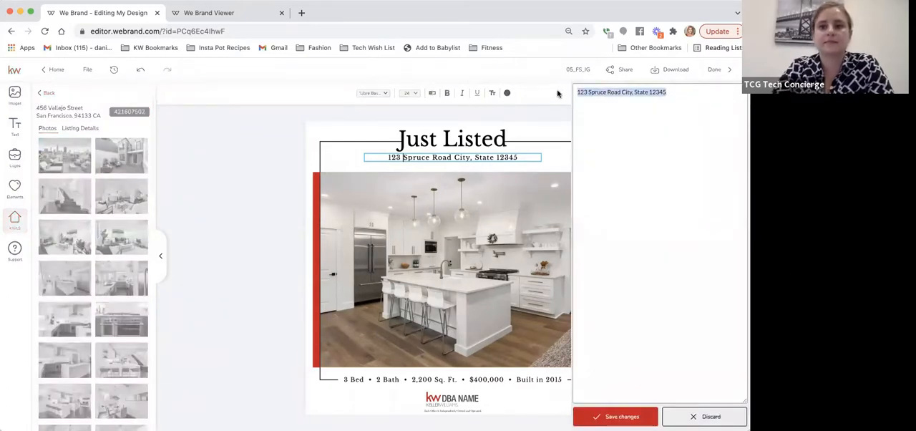
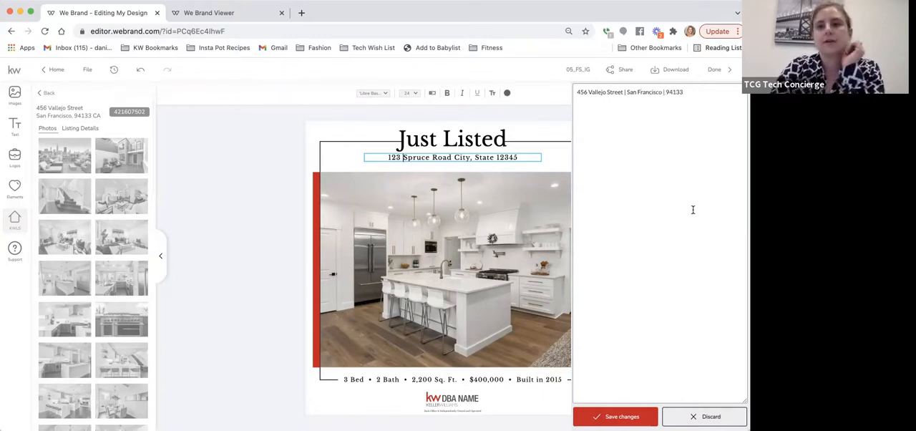
left_click(622, 417)
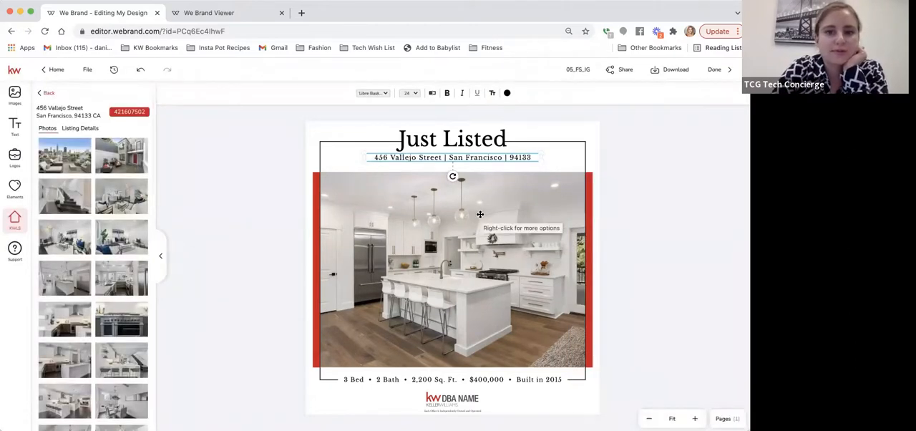
Step: Replace the kitchen photo with the listing's living room photo showing the coffee table and white armchairs
left_click(454, 287)
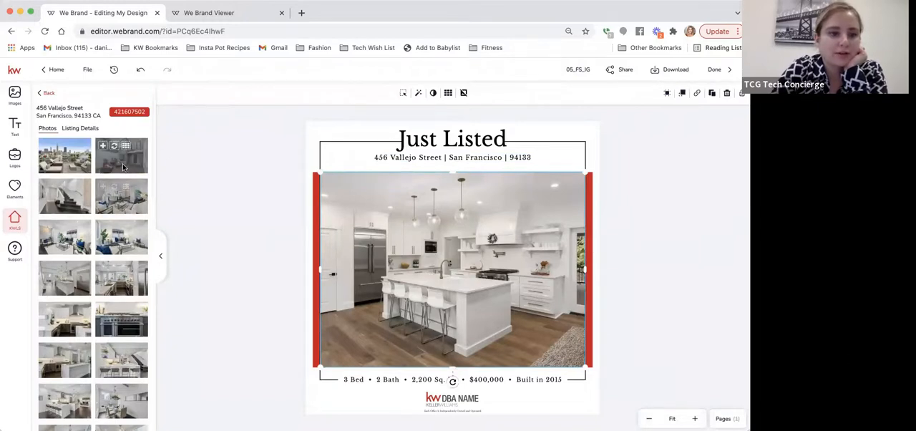
scroll(86, 316, "down", 3)
scroll(87, 317, "down", 6)
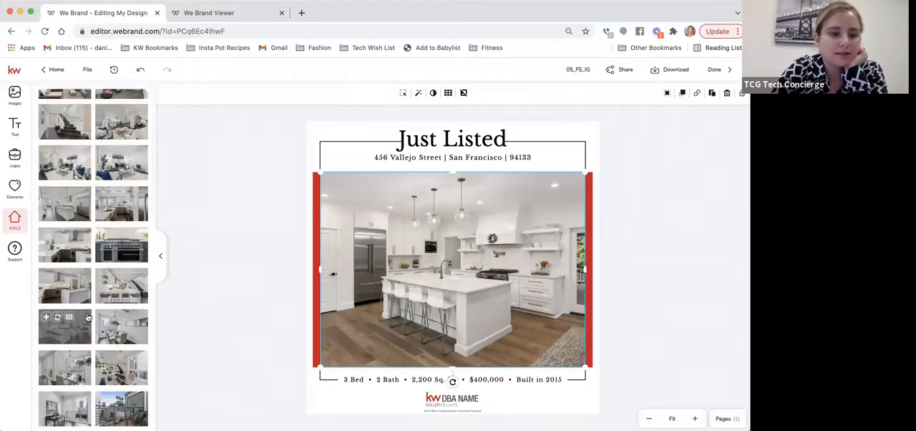
scroll(86, 316, "down", 6)
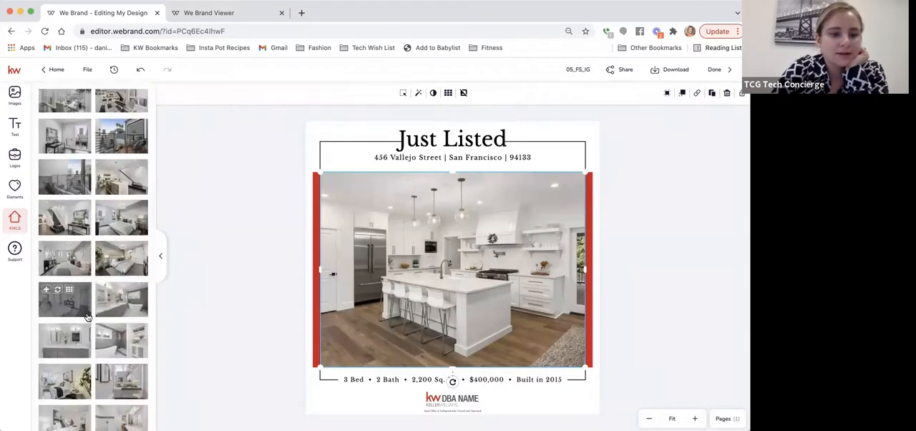
scroll(86, 316, "down", 6)
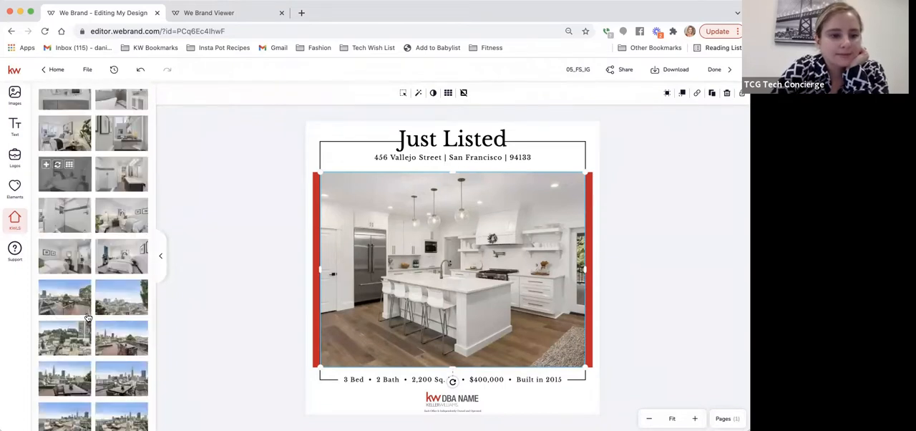
scroll(86, 317, "down", 10)
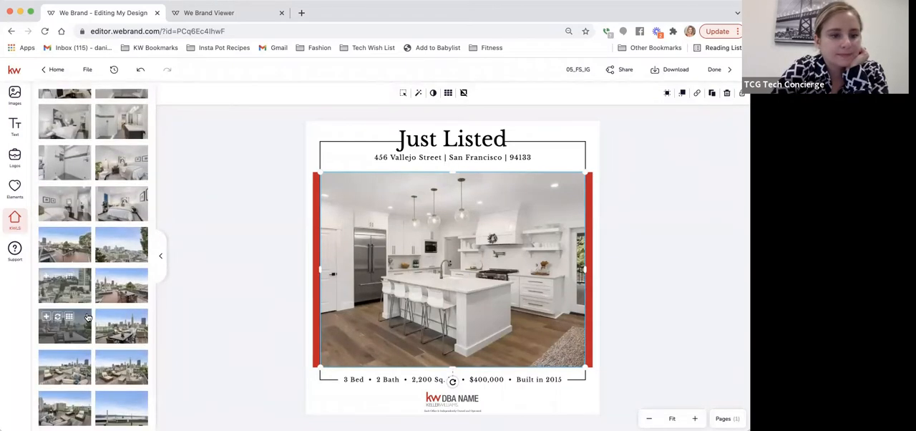
scroll(87, 316, "up", 10)
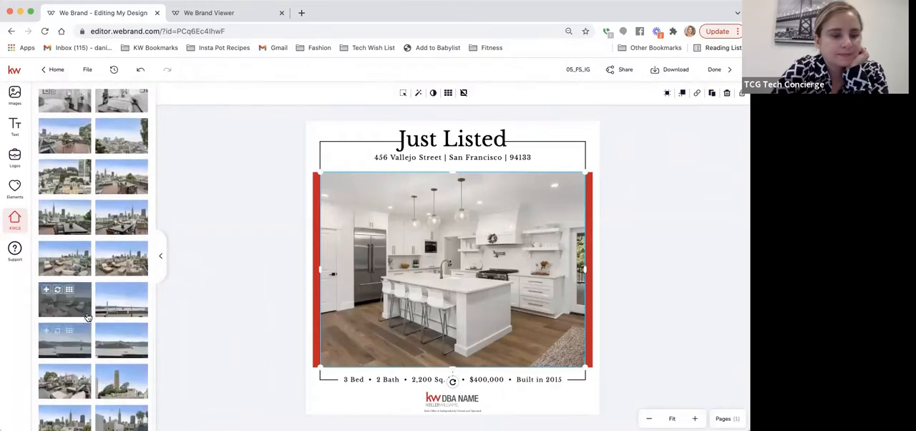
scroll(86, 317, "up", 5)
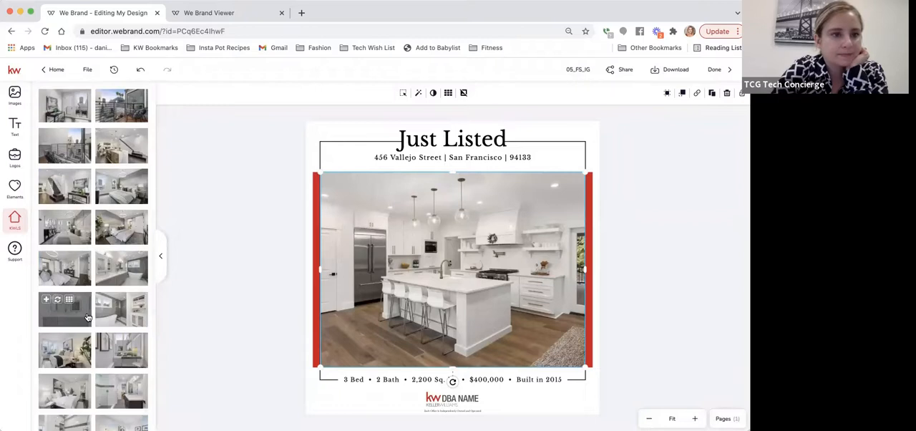
scroll(87, 317, "up", 3)
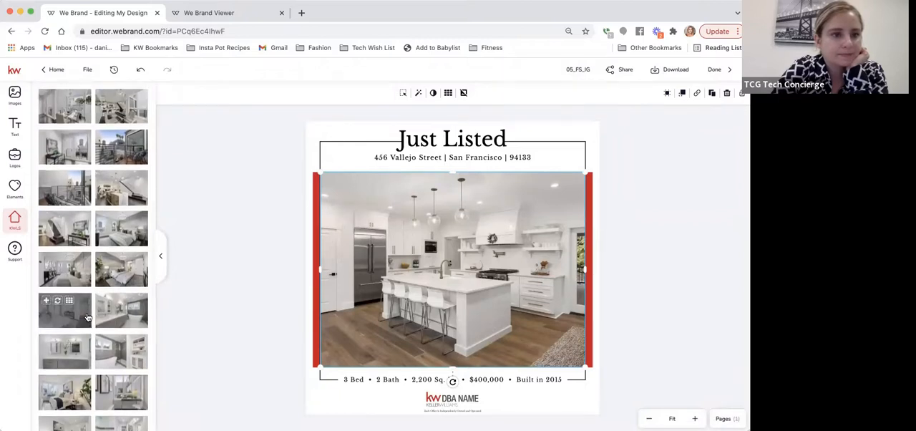
scroll(87, 316, "up", 2)
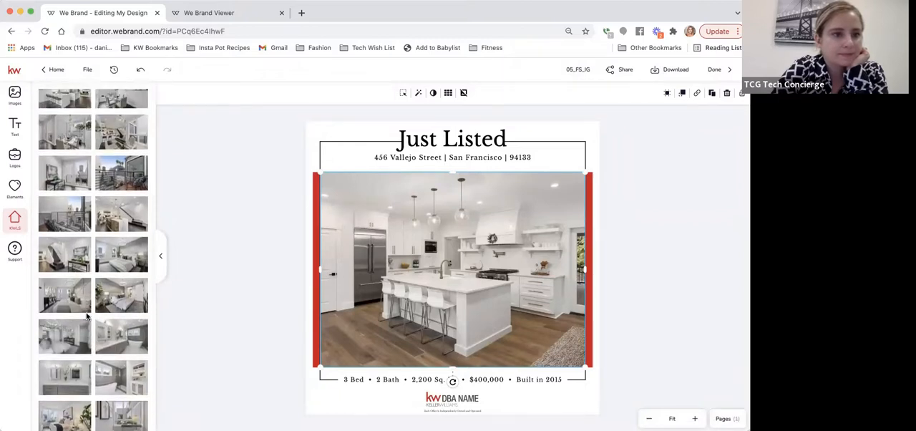
scroll(86, 317, "up", 4)
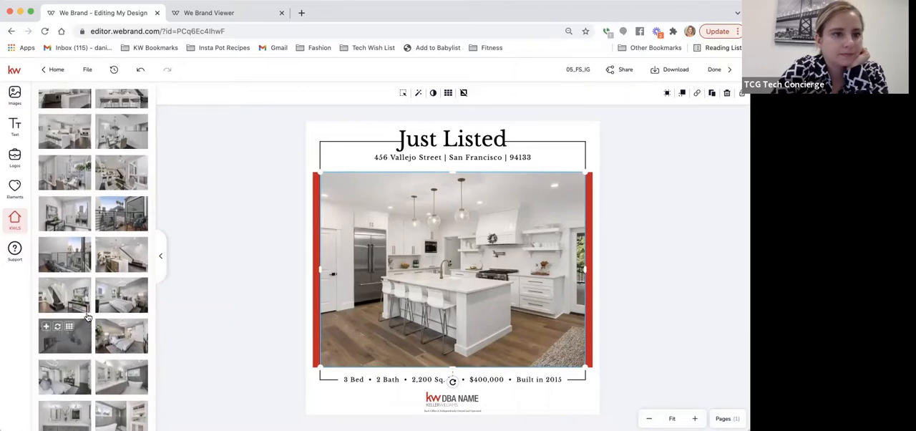
scroll(87, 317, "up", 5)
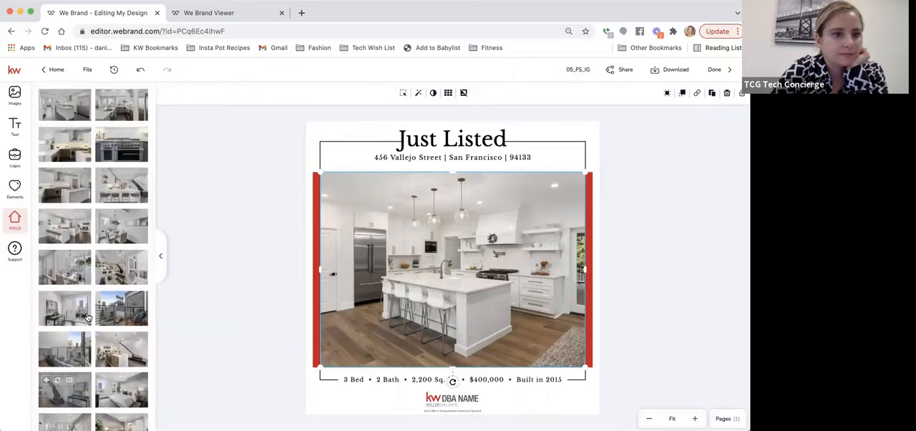
scroll(87, 316, "up", 2)
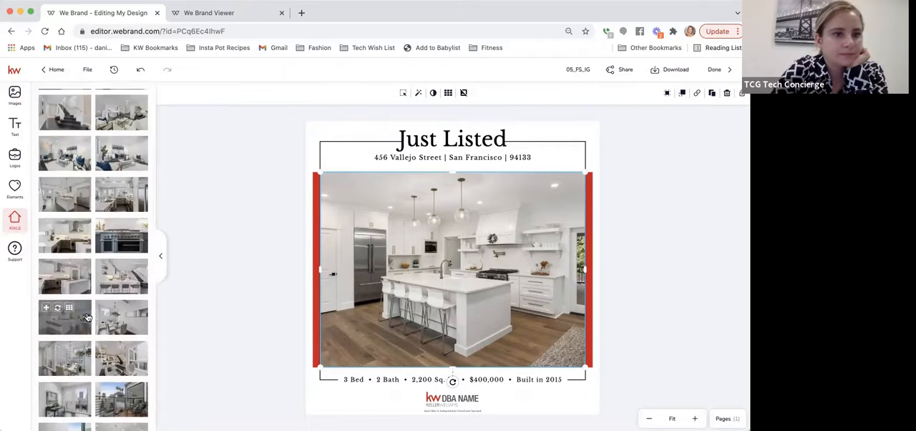
left_click(116, 104)
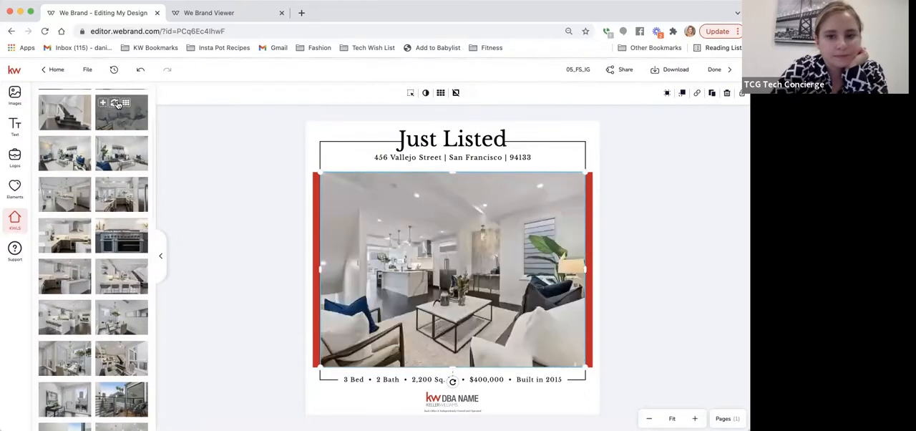
Step: Show the imported listing's details and change the square footage in the property facts line to 2,045 Sq. Ft
double_click(499, 383)
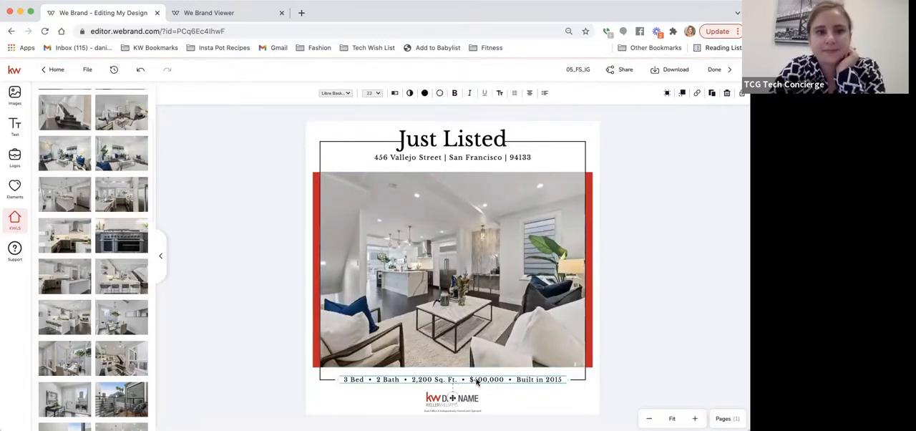
scroll(108, 150, "up", 3)
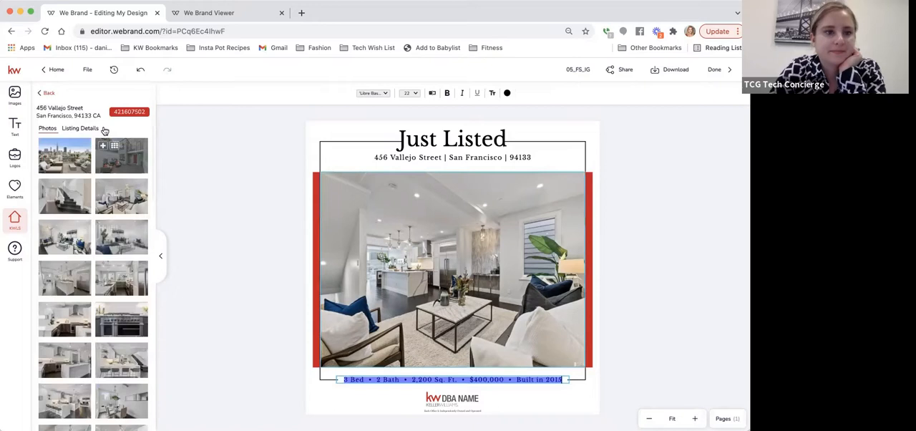
left_click(82, 130)
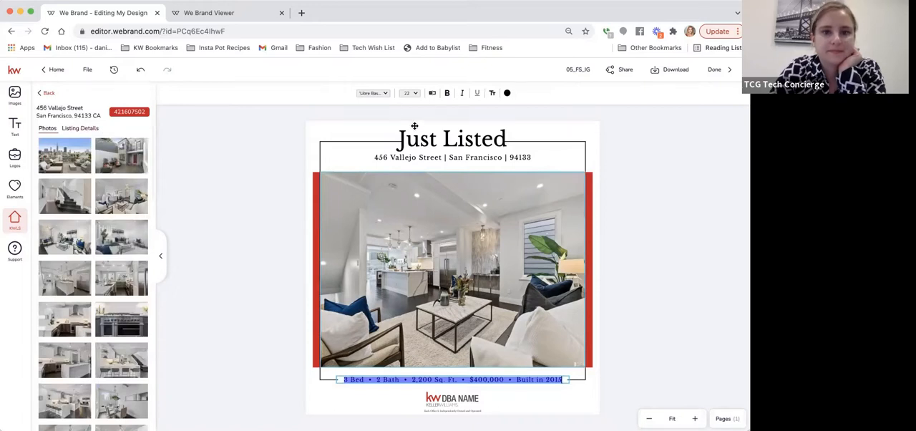
left_click(431, 94)
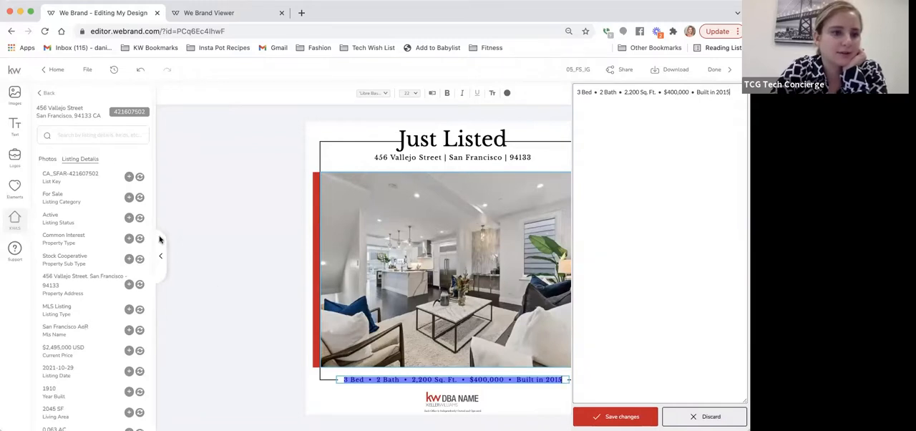
left_click(148, 158)
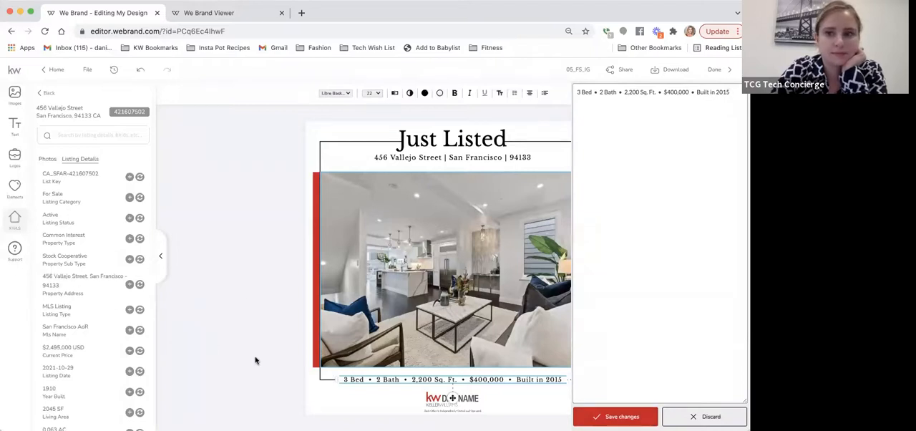
left_click(594, 415)
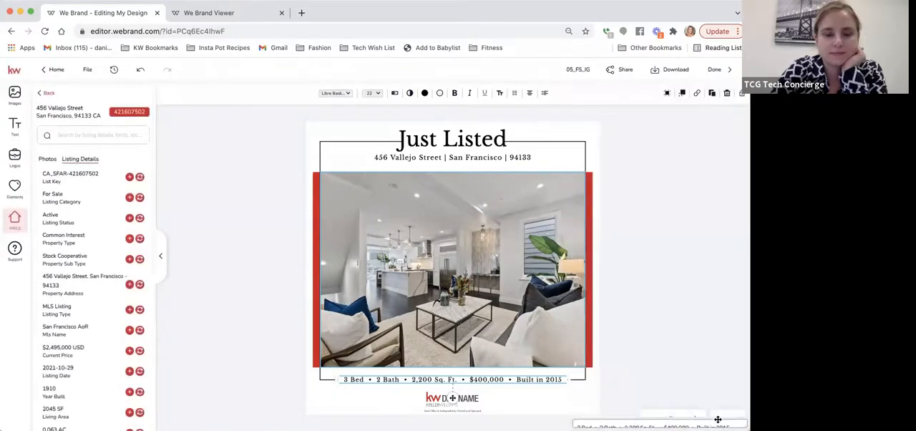
scroll(62, 245, "down", 5)
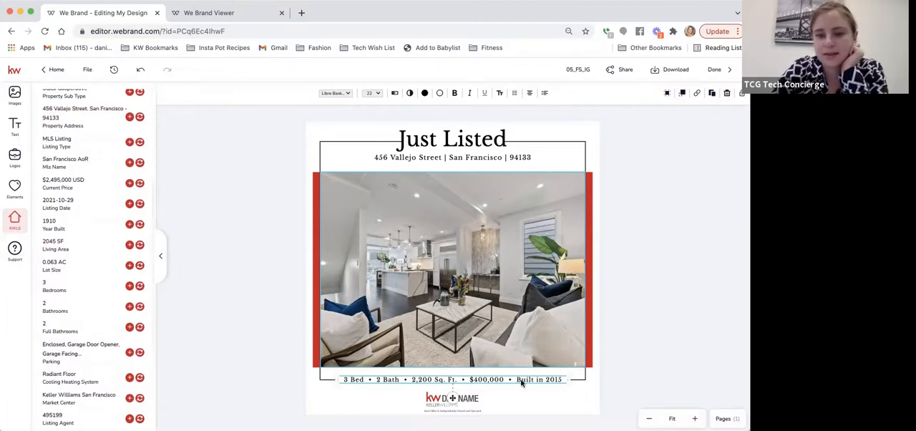
left_click(394, 93)
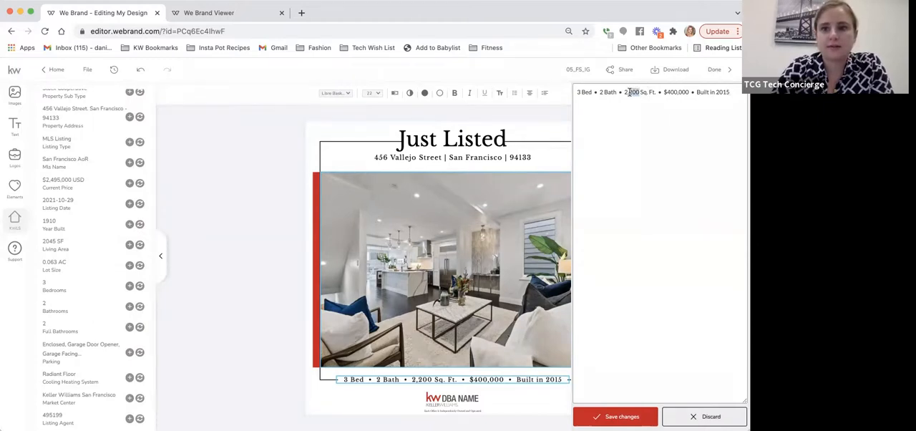
type("045")
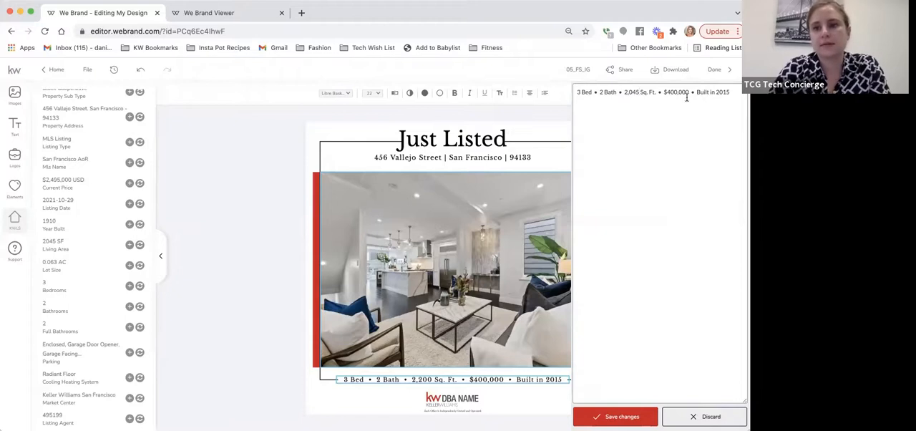
Step: Set the price to $2,495,000 and the year built to 1910 in the property facts line, and save the text
left_click_drag(687, 93, 661, 98)
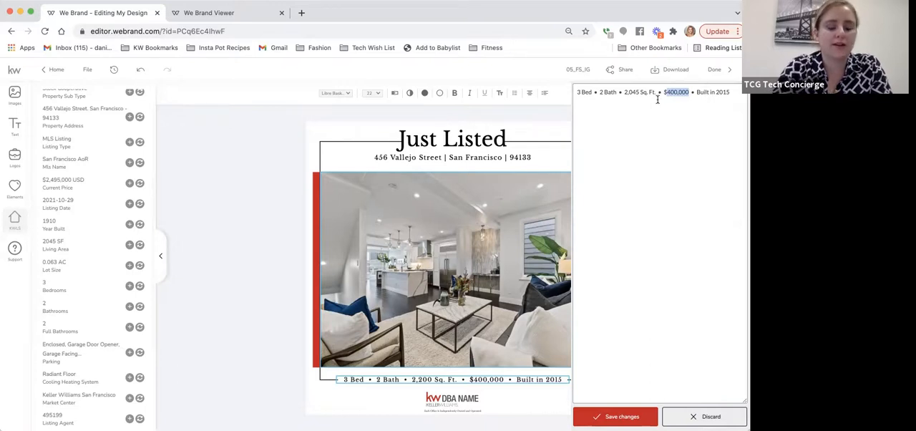
type("$2,495")
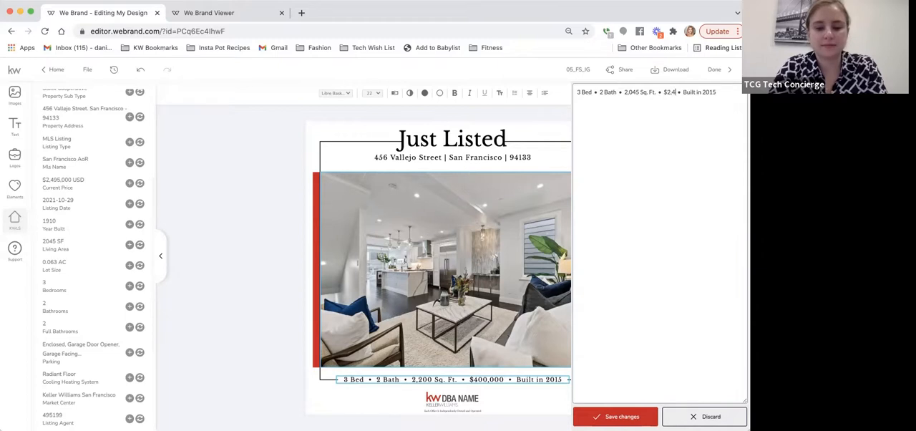
type(",000")
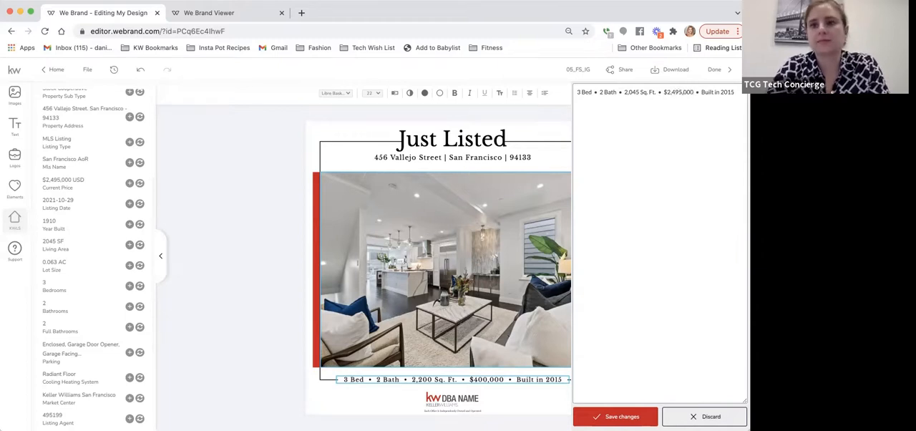
left_click(733, 93)
key("BackSpace")
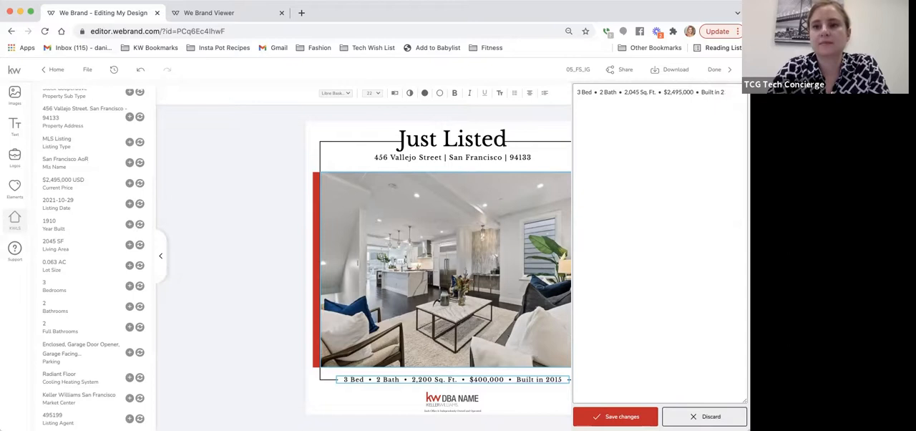
type("1910")
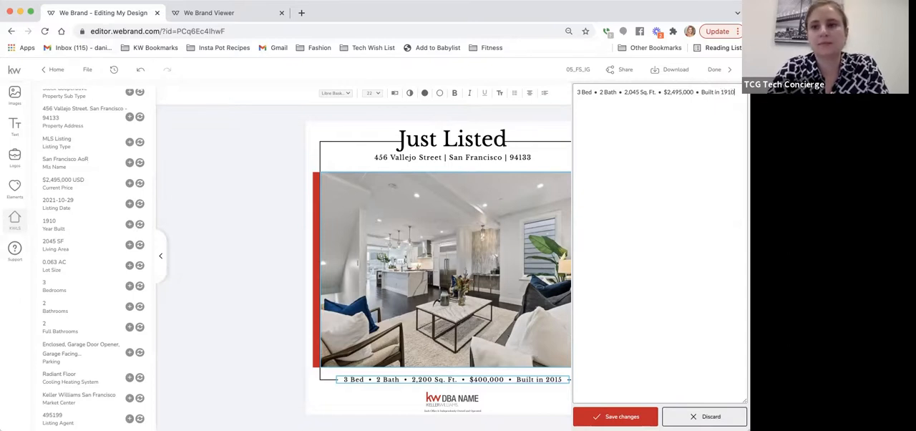
left_click(622, 416)
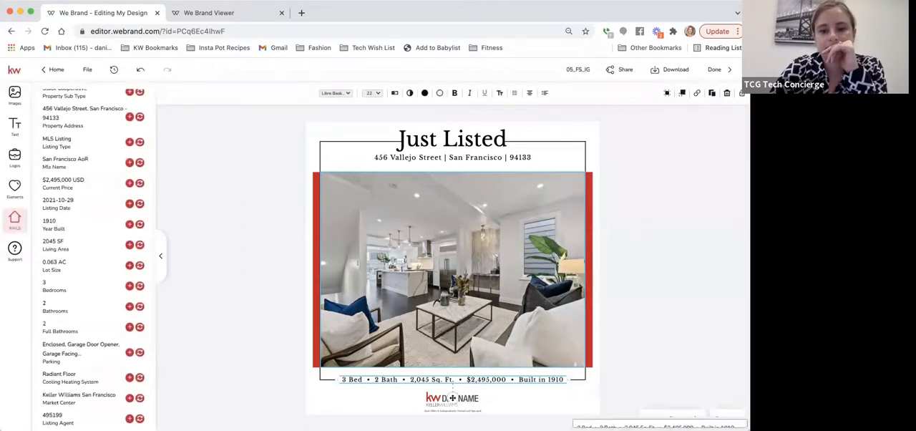
Step: Replace the DBA NAME placeholder logo with the KW San Francisco logo from personal assets, slightly enlarged and centred below the property facts
left_click(657, 312)
left_click(442, 398)
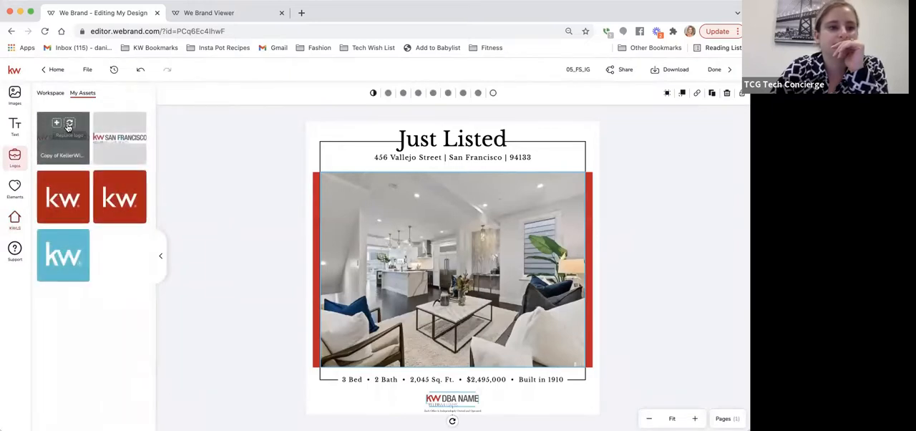
left_click(69, 126)
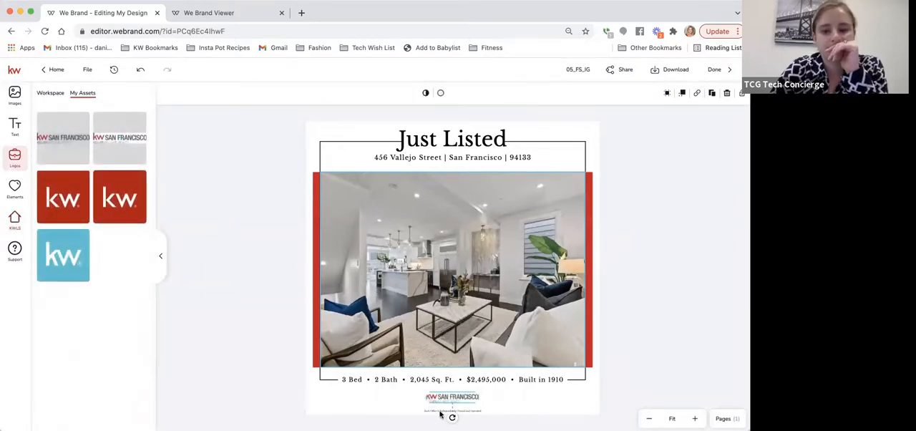
mouse_move(435, 405)
left_mouse_down()
mouse_move(413, 410)
mouse_move(442, 396)
left_mouse_up()
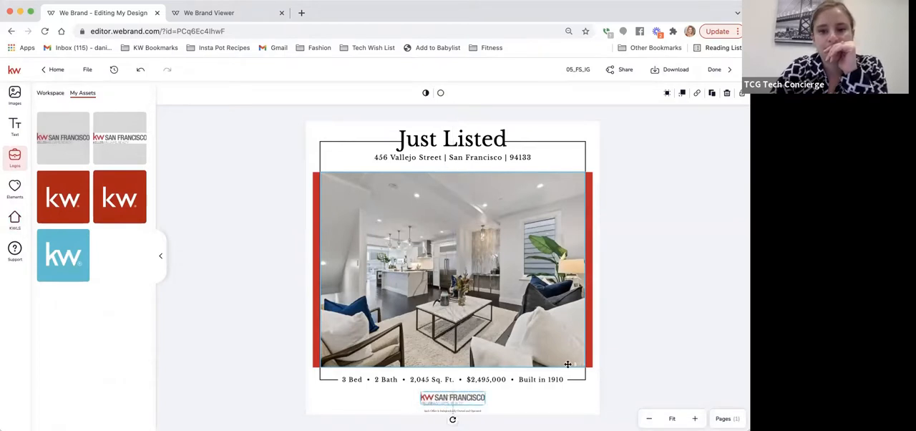
left_click(673, 240)
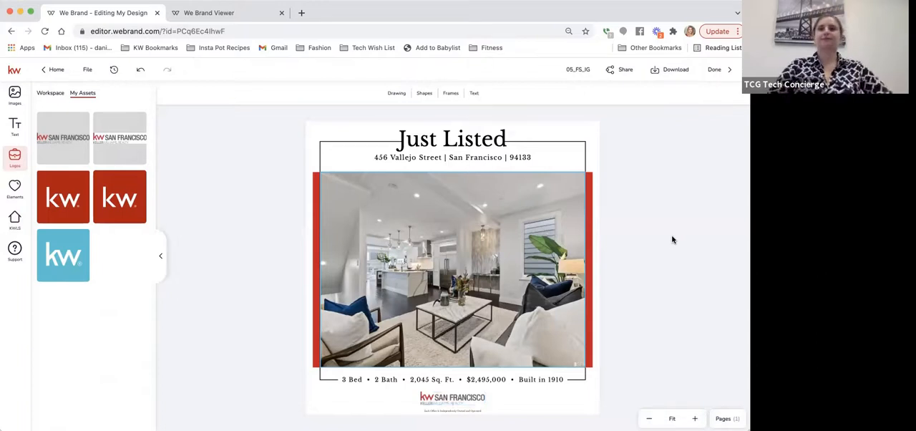